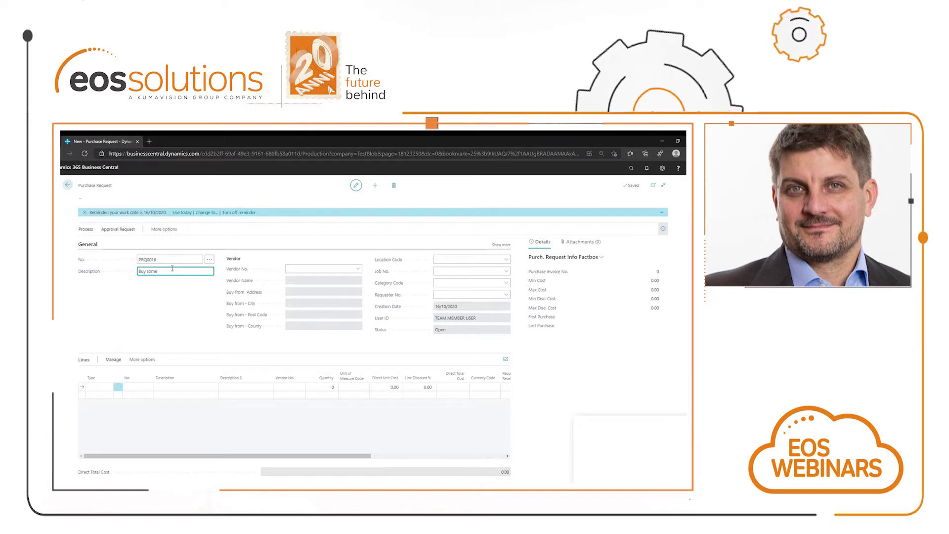
Complete the purchase request's description as "Buy something for my office" and select Fabrikam, Inc. as the vendor
type("my office")
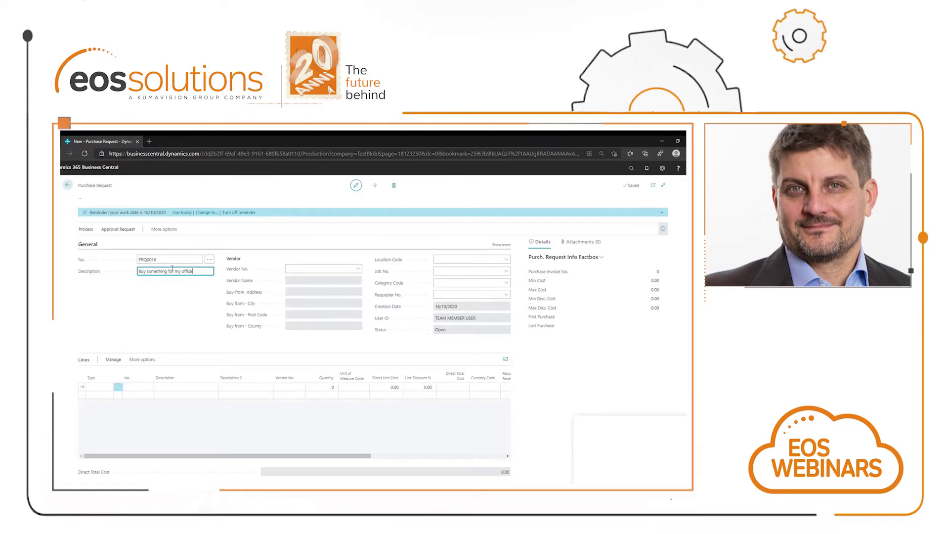
left_click(345, 269)
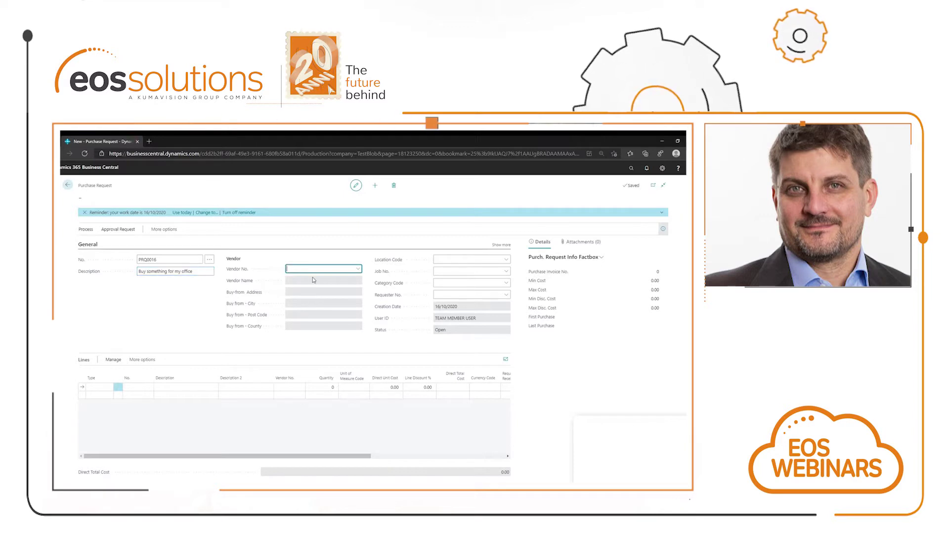
left_click(358, 268)
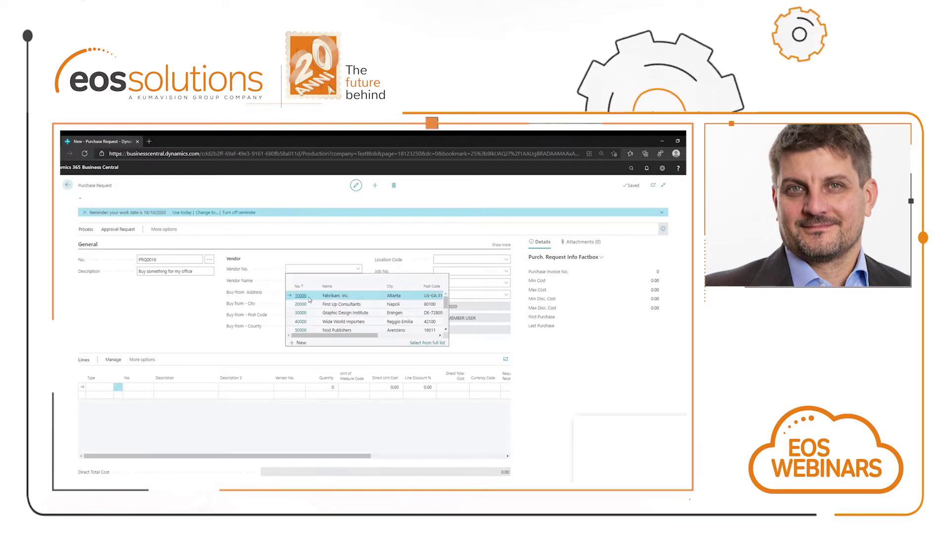
left_click(312, 296)
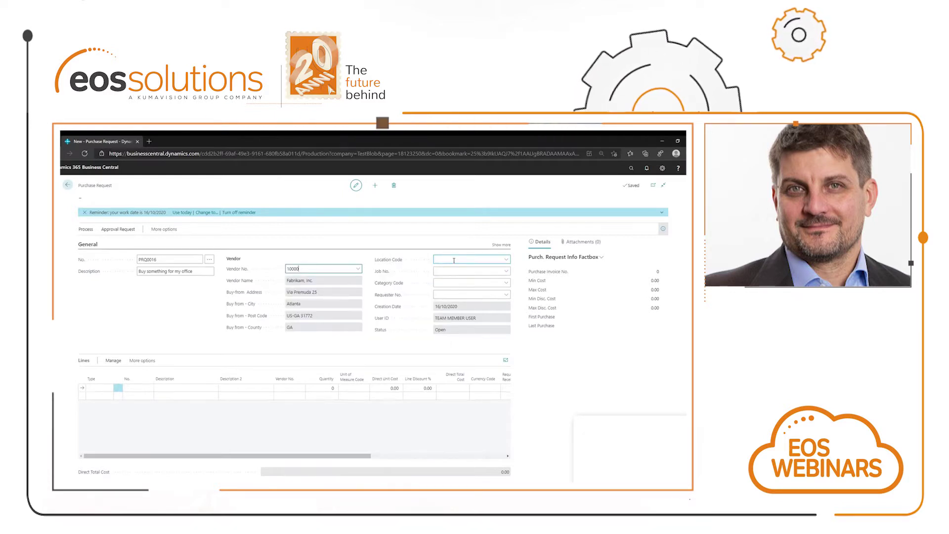
Review the available requesters without choosing one, and look over the request's creation date and user ID
left_click(450, 294)
left_click(507, 295)
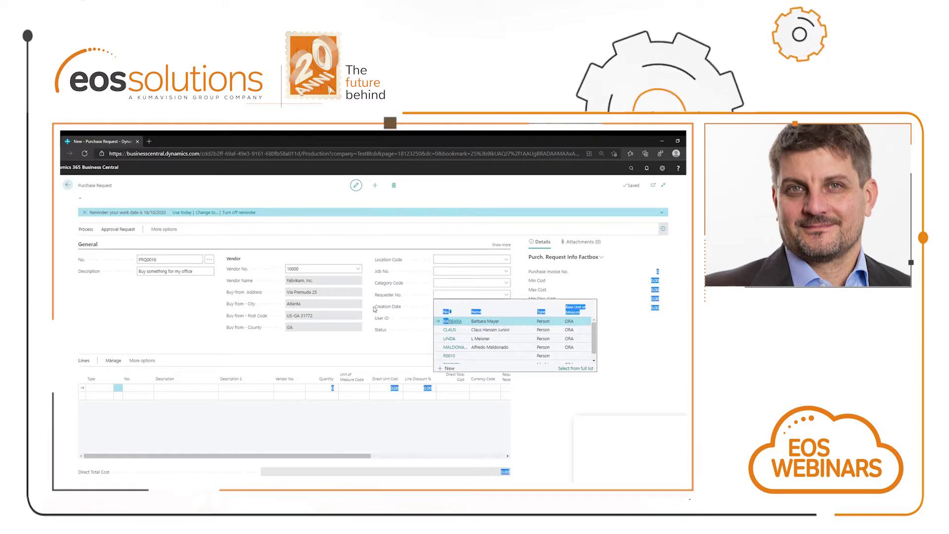
left_click_drag(449, 324, 486, 323)
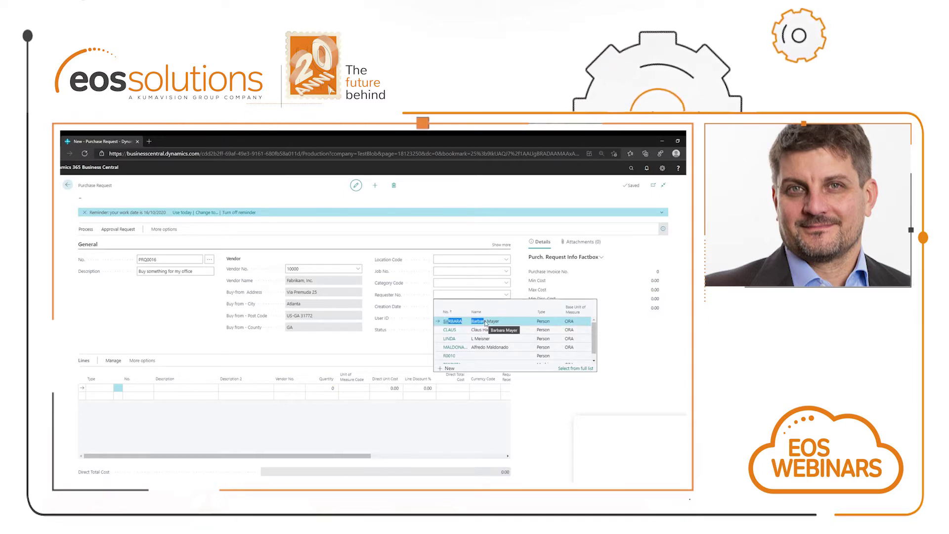
left_click(477, 315)
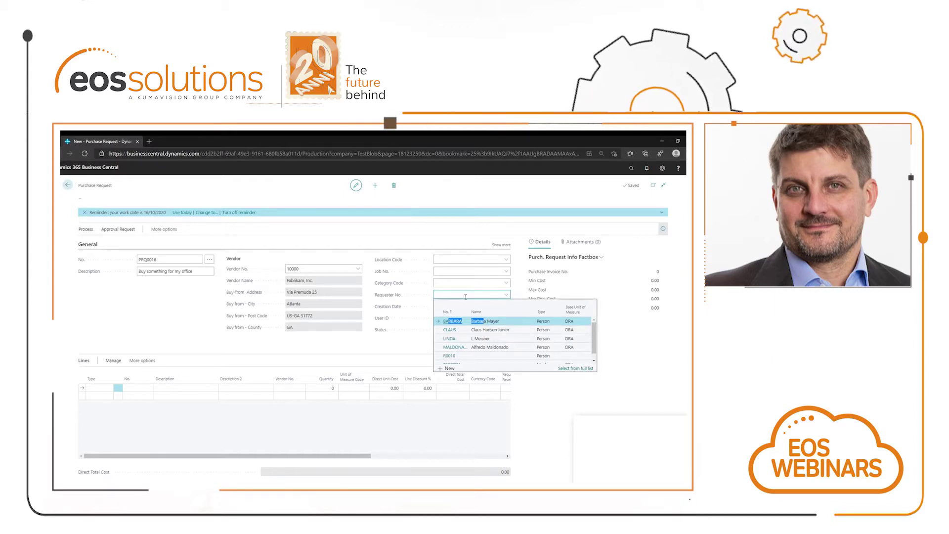
key("Escape")
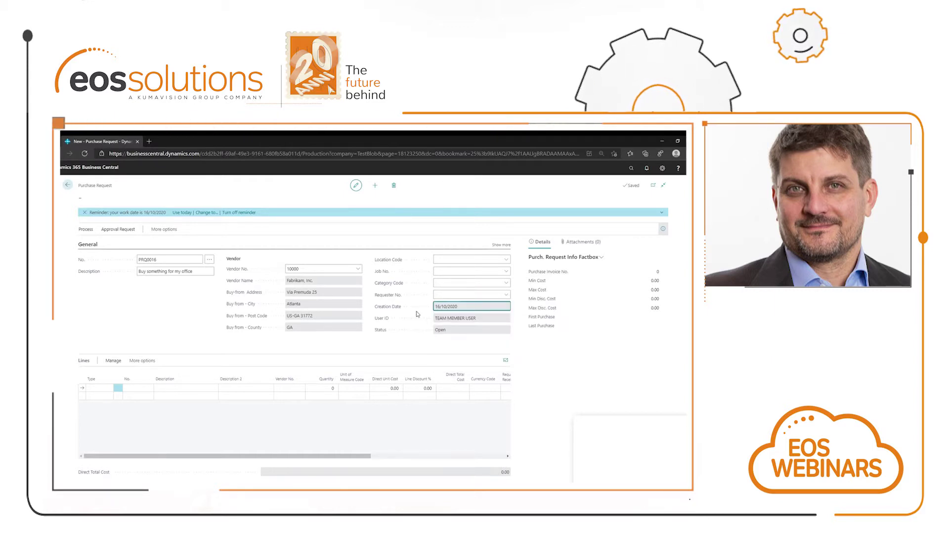
key("Tab")
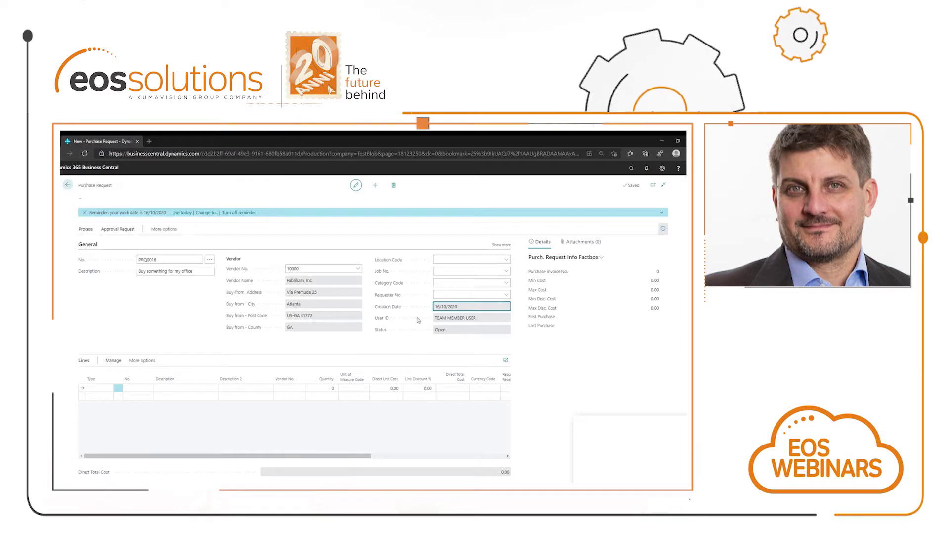
key("Tab")
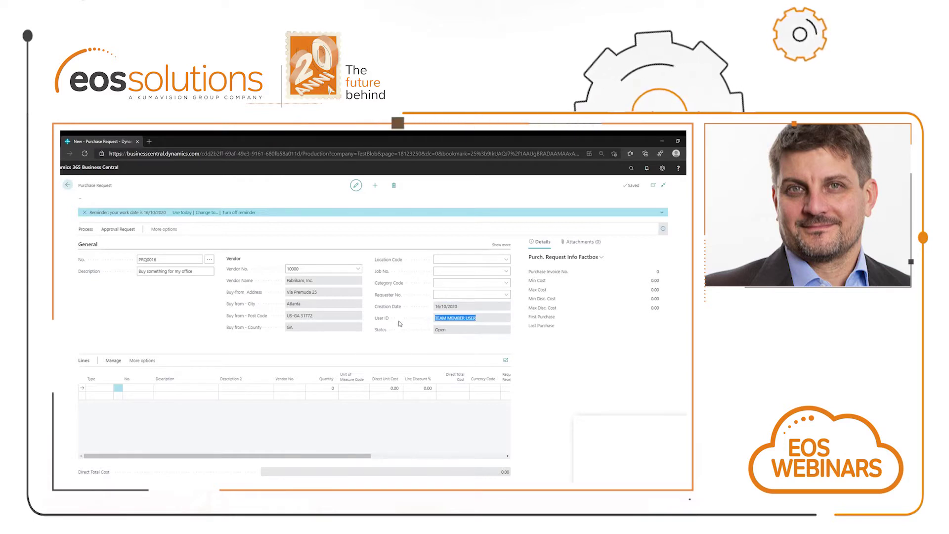
left_click(451, 292)
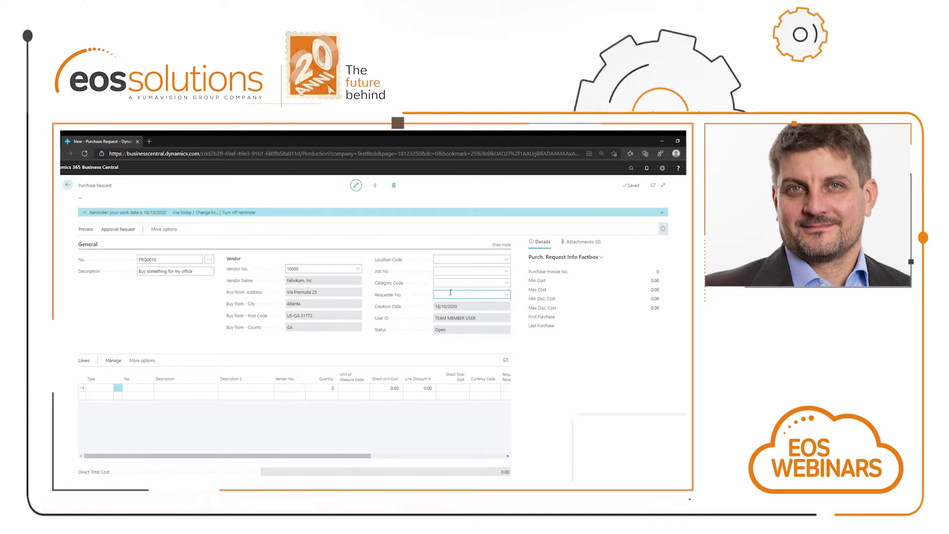
Show the additional general fields of the request and set the Department Code to AMM
left_click(498, 245)
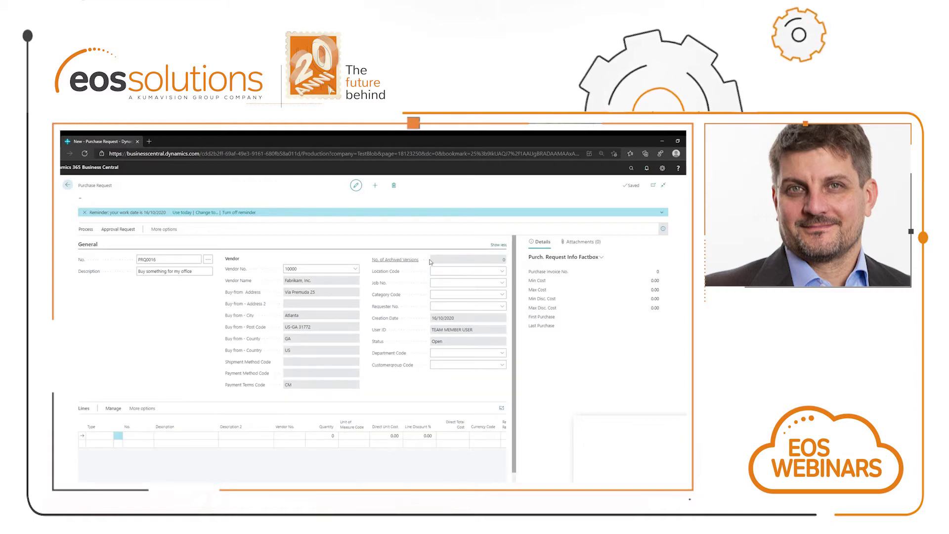
left_click(452, 353)
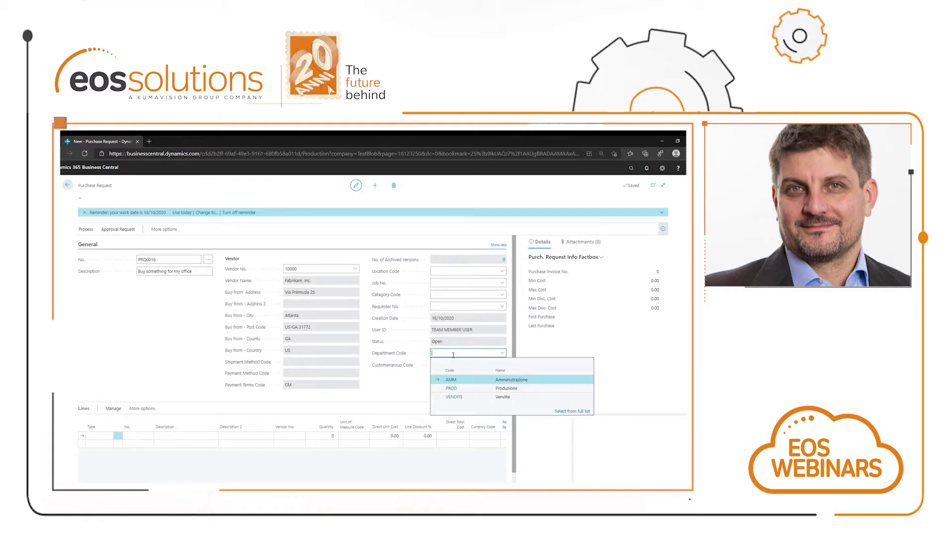
left_click(451, 380)
Set the Customergroup Code to LARGO from the full value list, inspecting the list page's source table before confirming
left_click(503, 367)
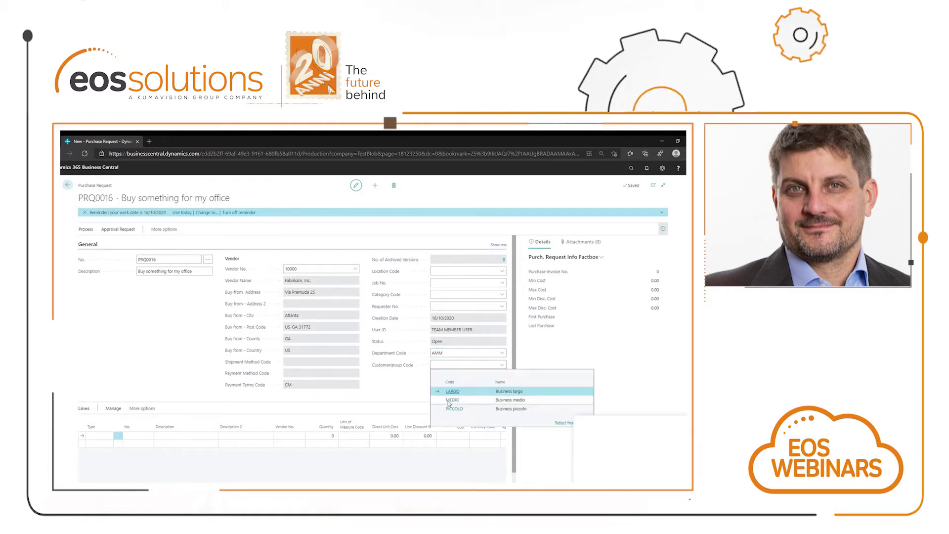
left_click(563, 423)
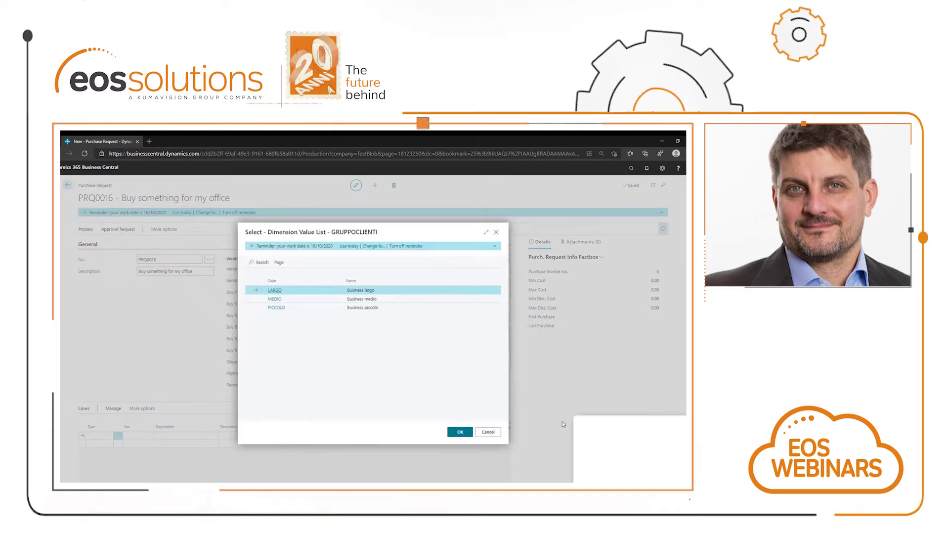
key("ctrl+alt+F1")
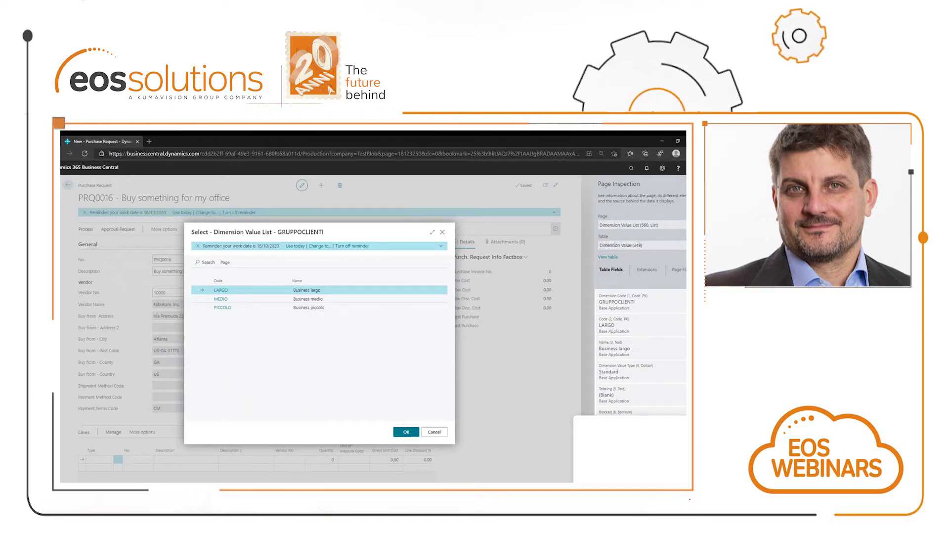
left_click_drag(653, 253, 557, 238)
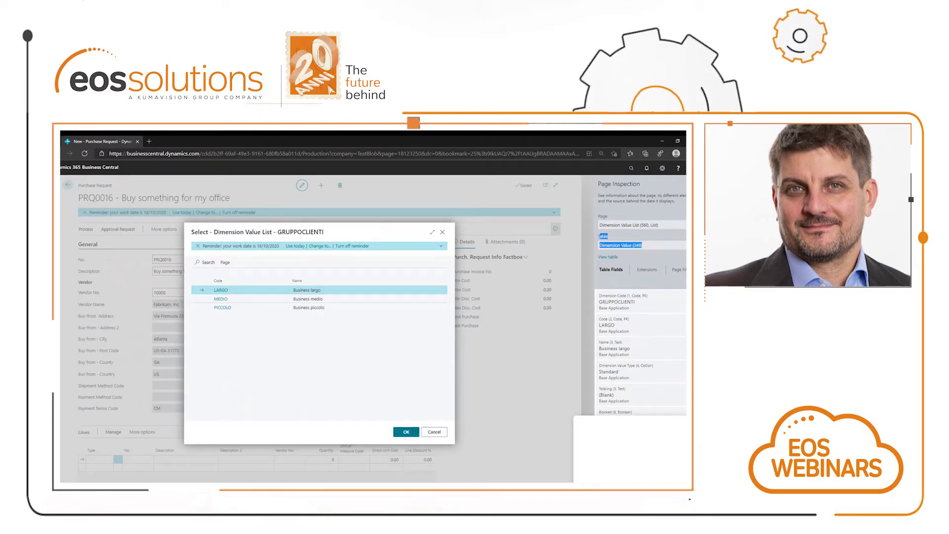
key("ctrl+alt+F1")
left_click(460, 432)
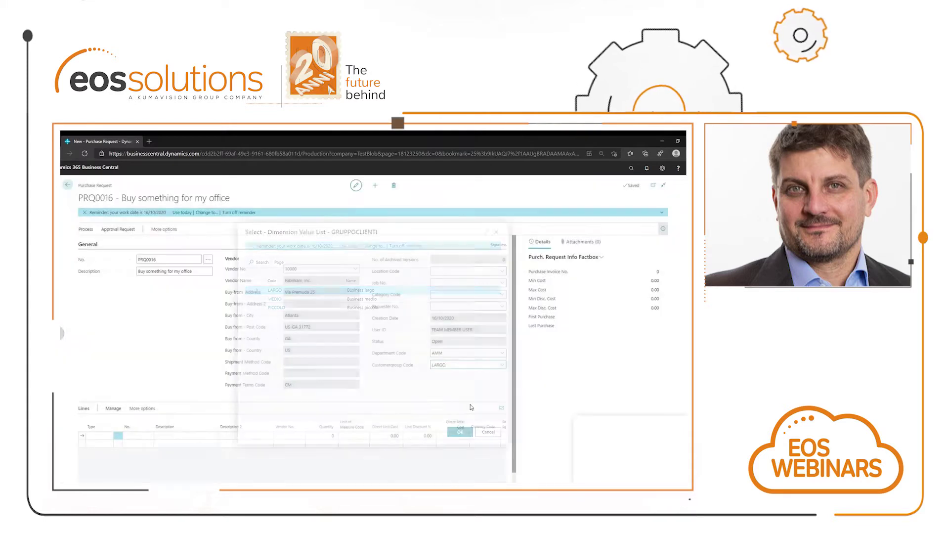
Add a first request line with a blank type and the description "Buy a new desk for my office"
scroll(174, 361, "down", 1)
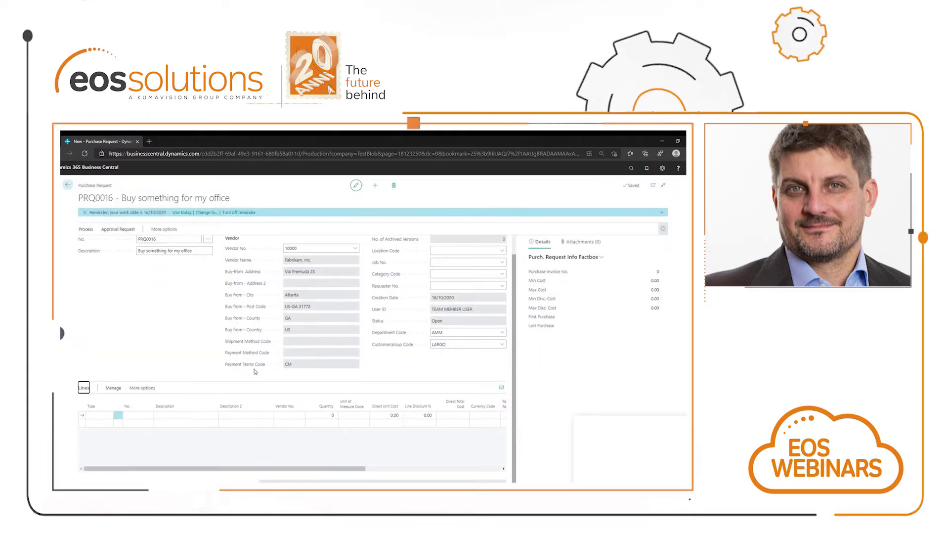
scroll(256, 370, "up", 1)
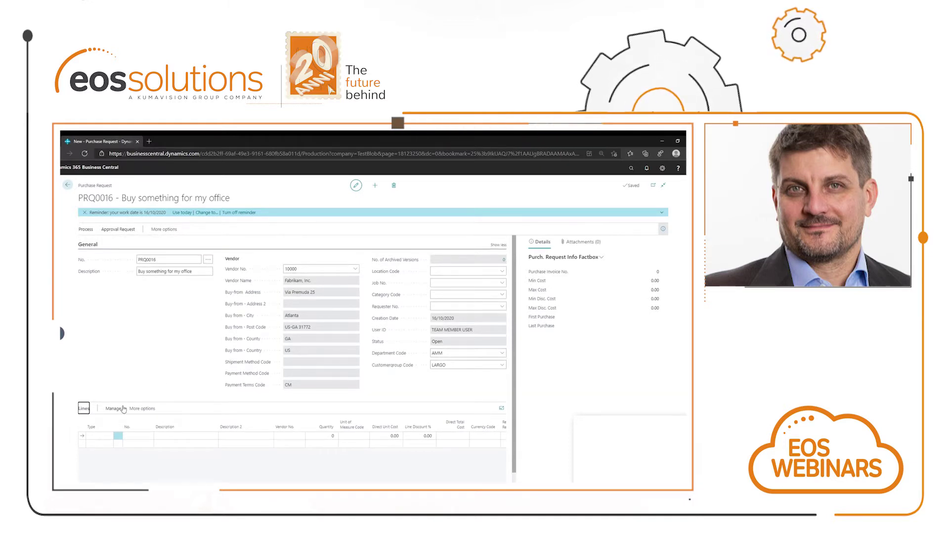
left_click(99, 436)
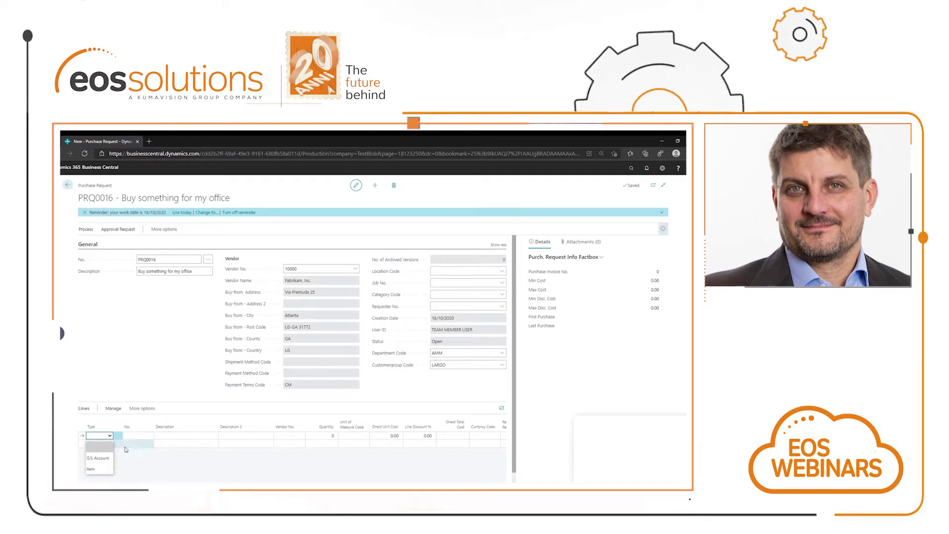
left_click(170, 434)
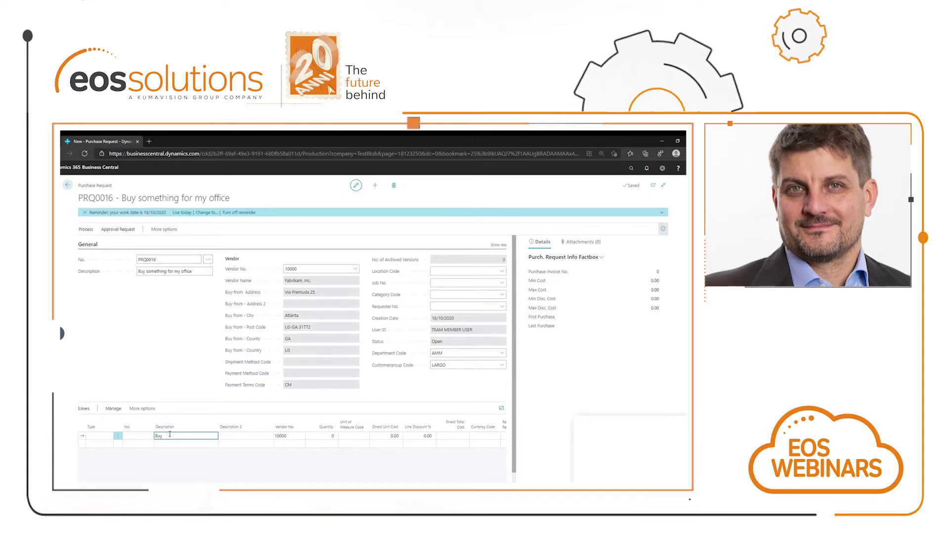
type("Buy a n")
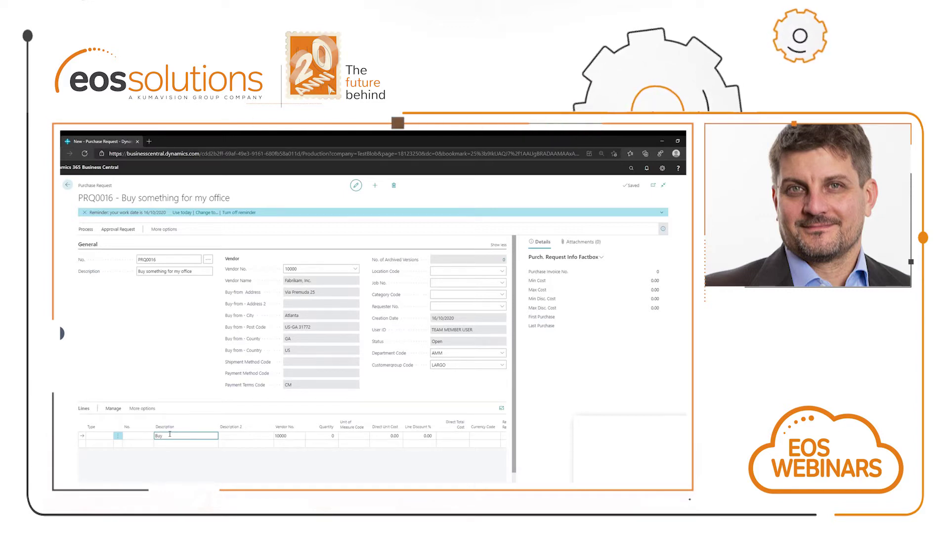
type("ew desk for my office")
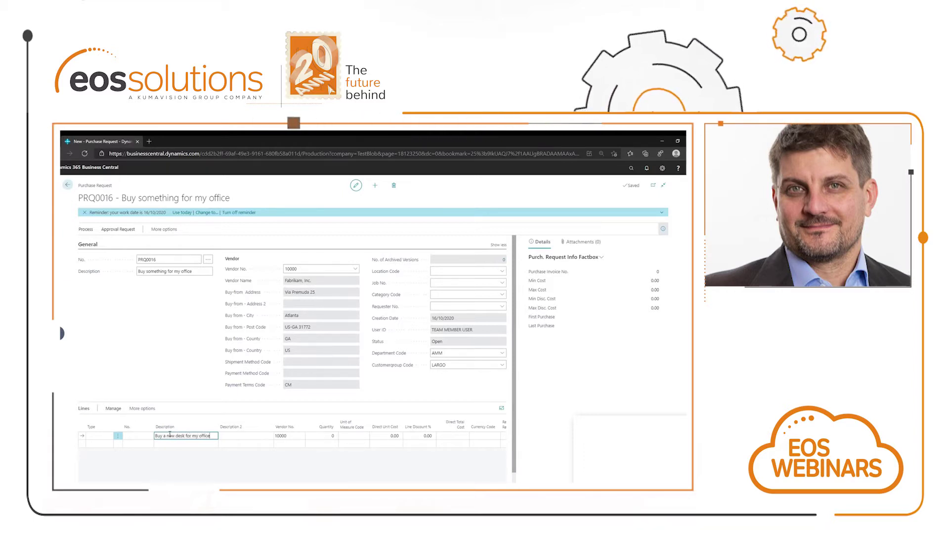
key("Tab")
Add a second line of type Item for item 1000 (Bicicletta), clear its vendor number and set the quantity to 1
left_click(105, 444)
left_click(105, 444)
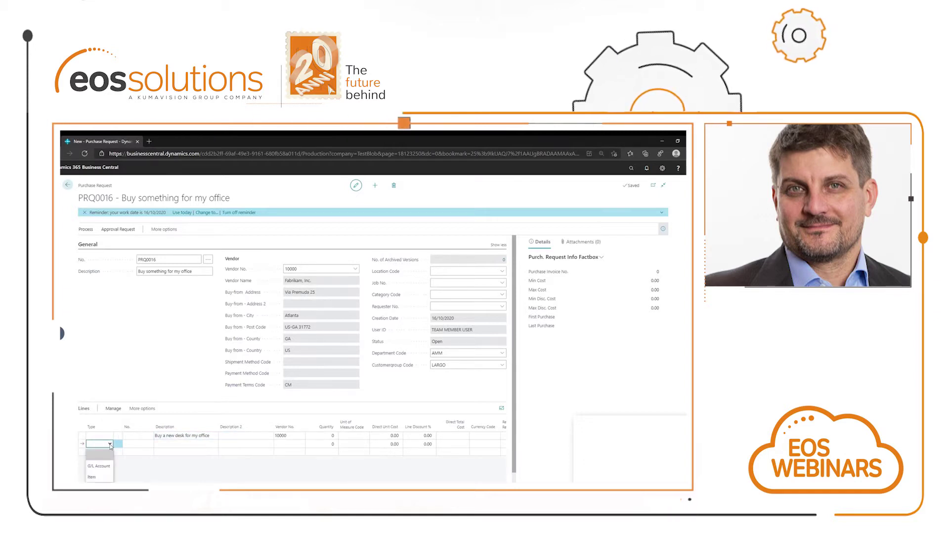
left_click(100, 465)
left_click(132, 444)
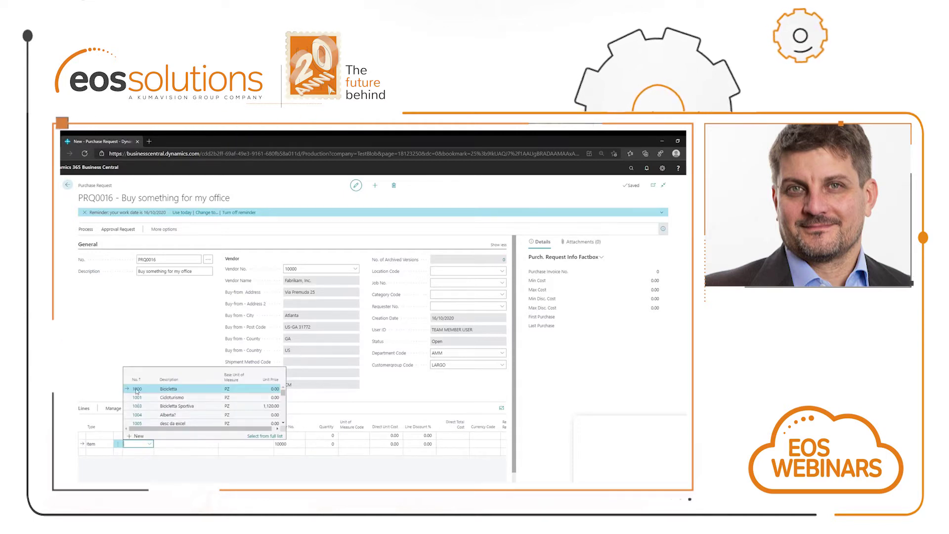
key("Tab")
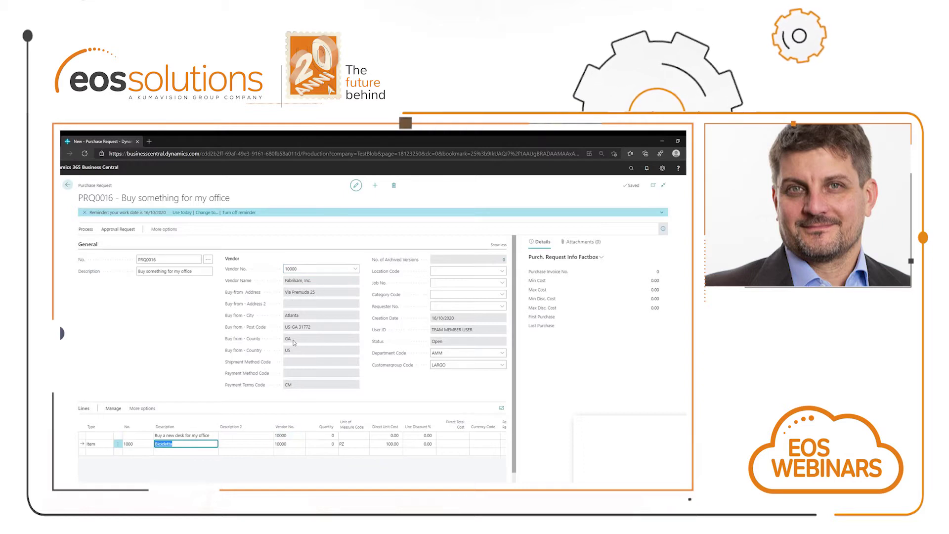
left_click(285, 444)
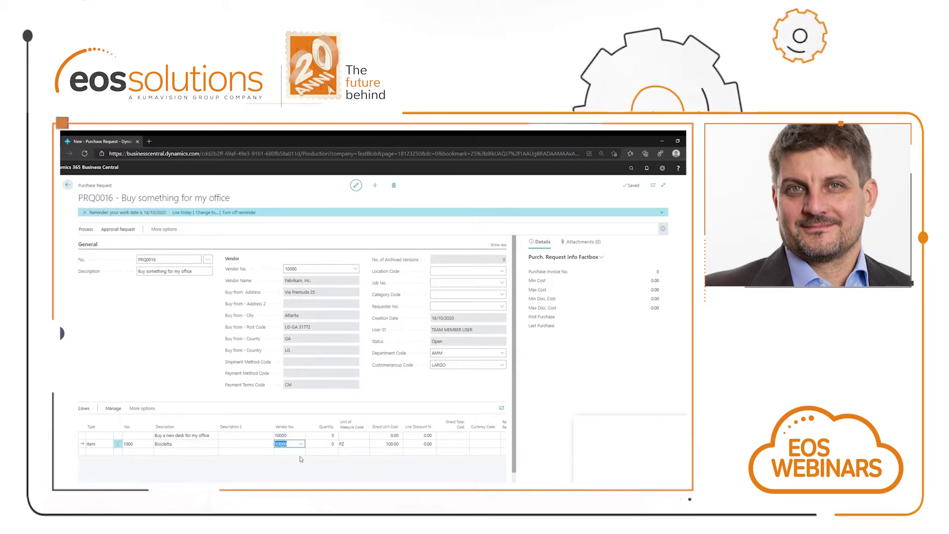
key("Tab")
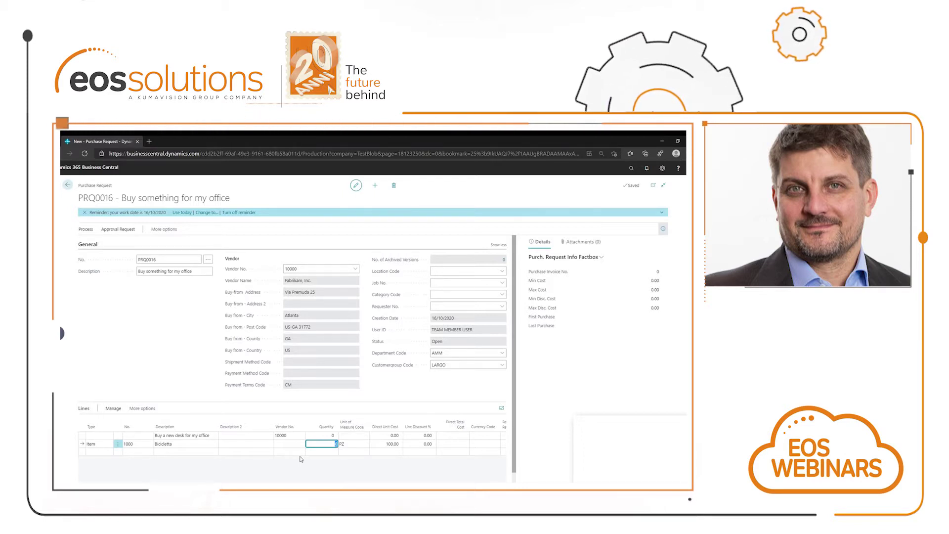
type("1")
key("Tab")
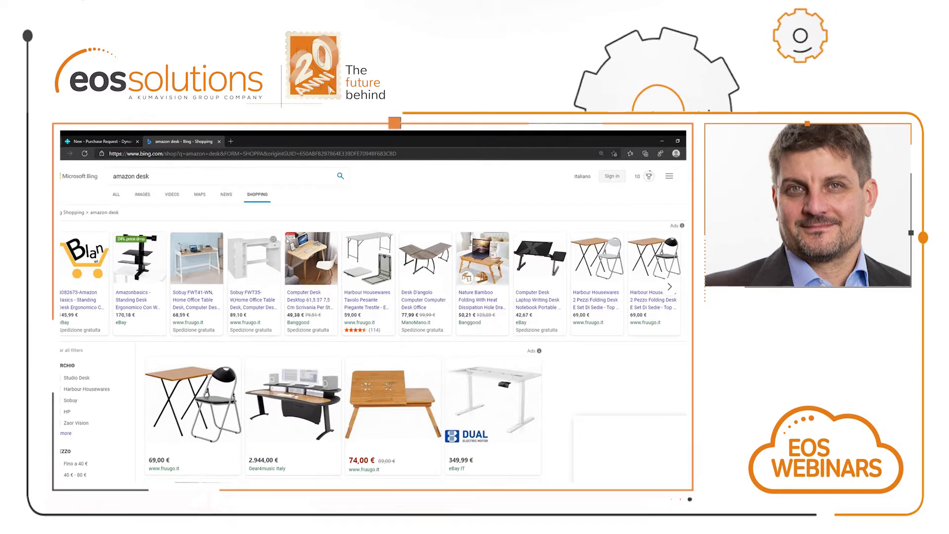
Find standing desks on Amazon through the Bing results, open the bonVIVO Sit-stand Workstation product page and select its web address
left_click(118, 198)
left_click(159, 373)
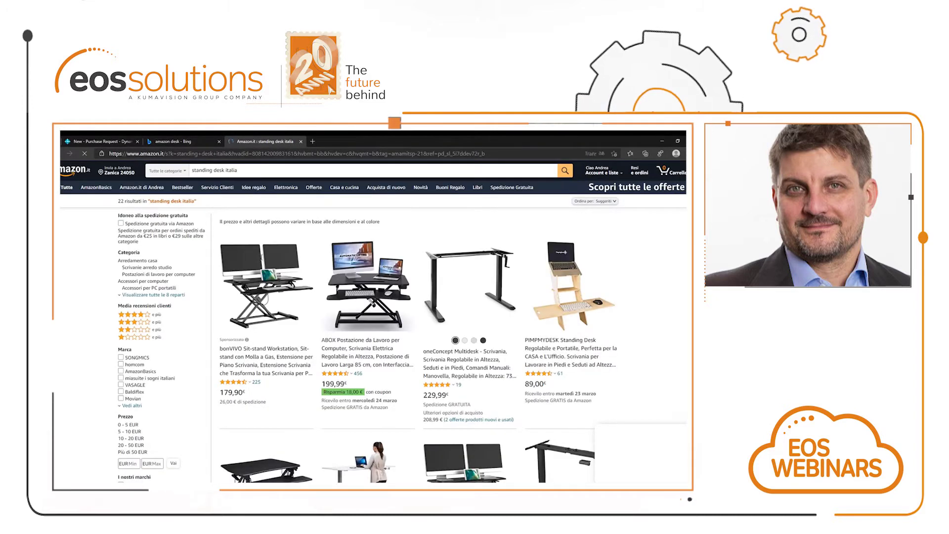
left_click(261, 292)
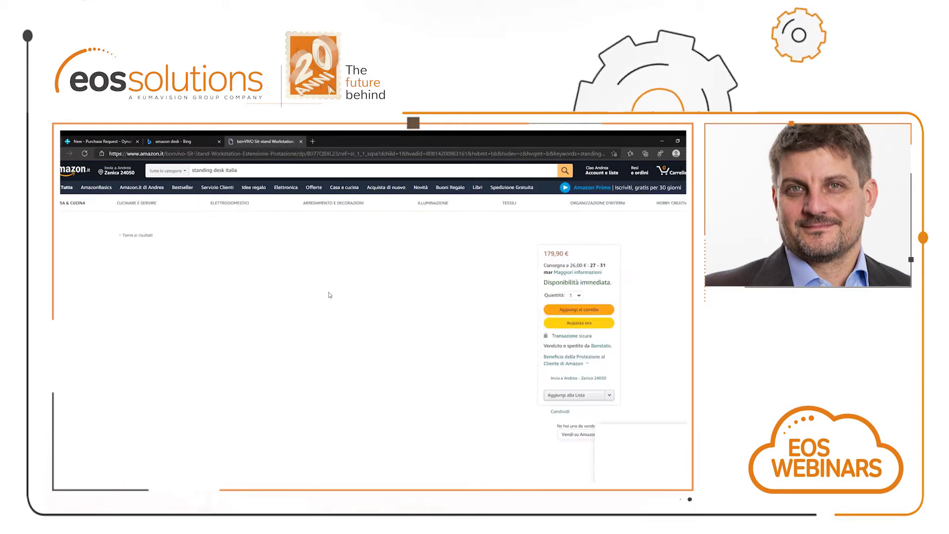
left_click(235, 155)
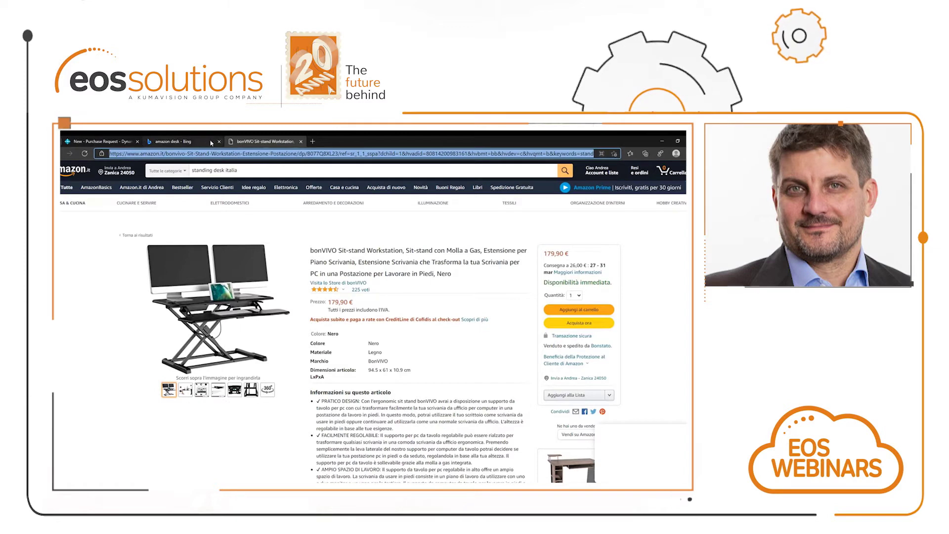
Add a link to the purchase request that points to the copied Amazon product address, with the description "Amazon Desk"
left_click(219, 141)
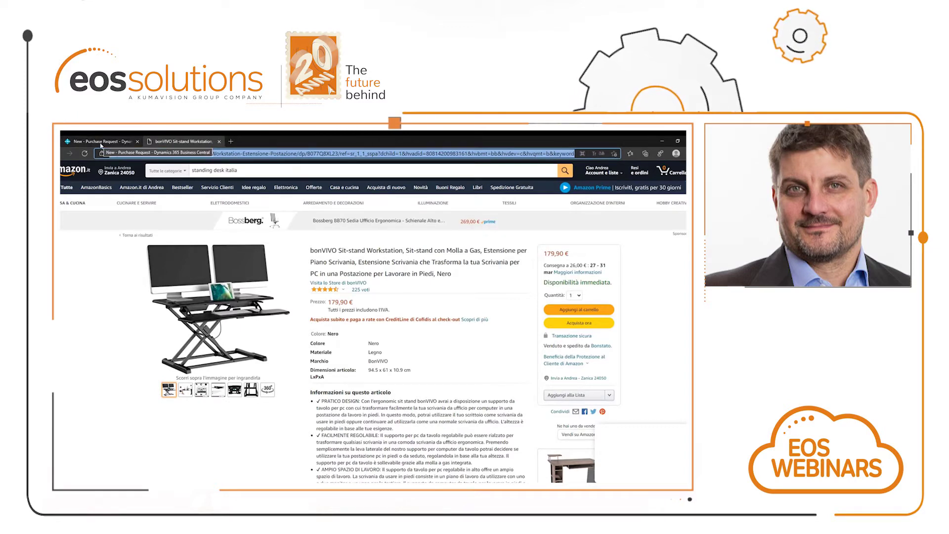
left_click(101, 144)
left_click(582, 242)
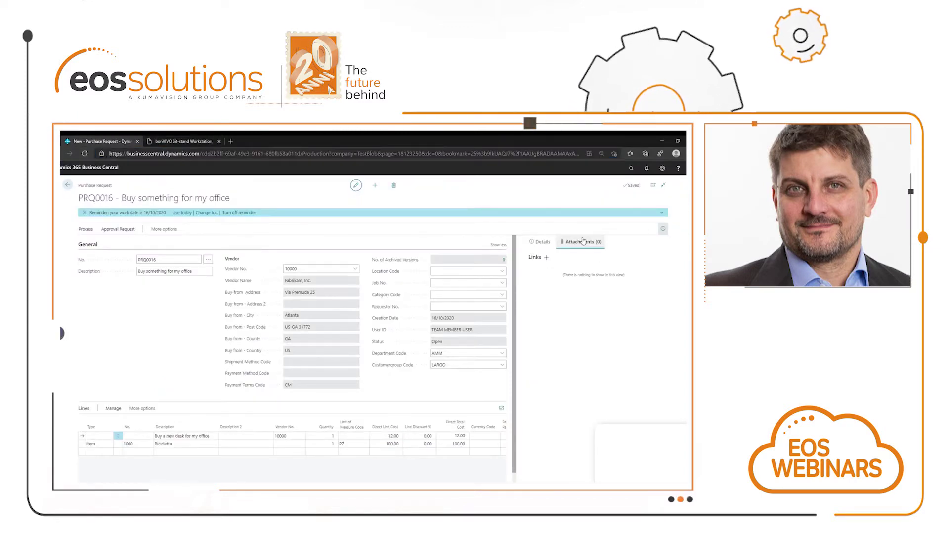
left_click(547, 258)
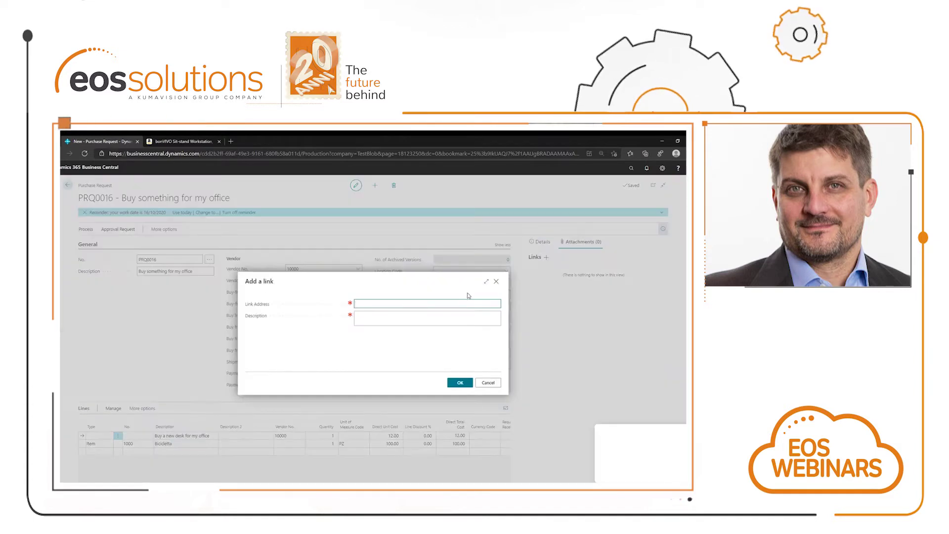
key("ctrl+v")
key("Tab")
type("Amazon Desk")
key("Tab")
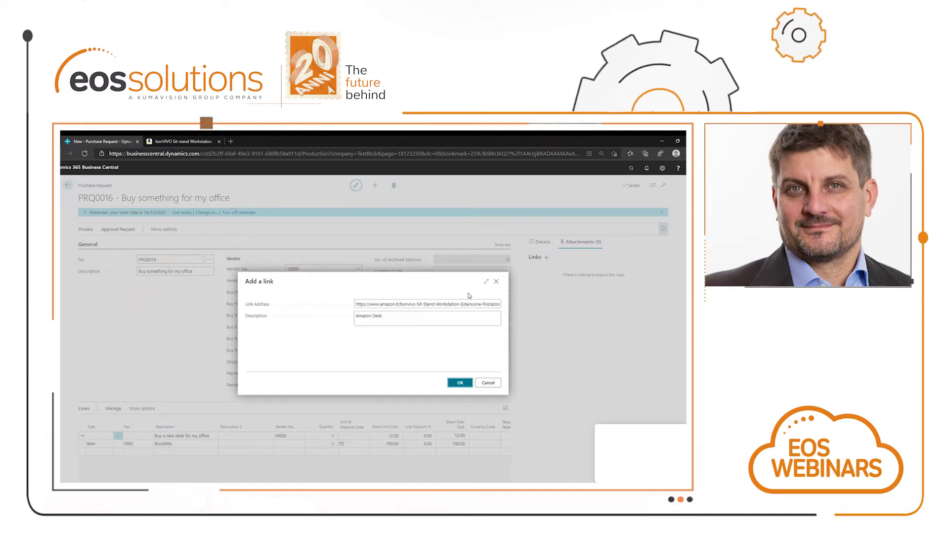
left_click(462, 382)
Change the request's vendor to 30000 (Graphic Design Institute) and apply the new vendor to the lines
left_click(540, 241)
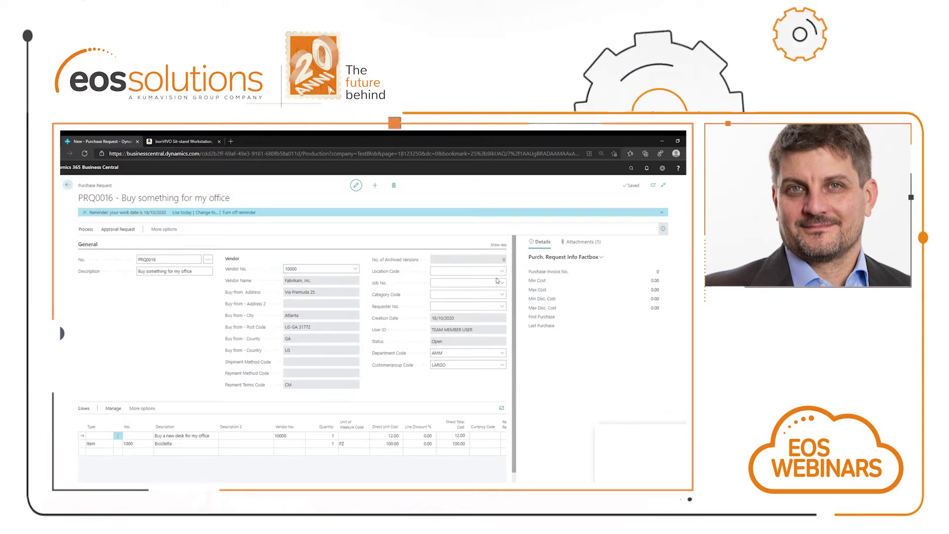
left_click(346, 269)
left_click(294, 314)
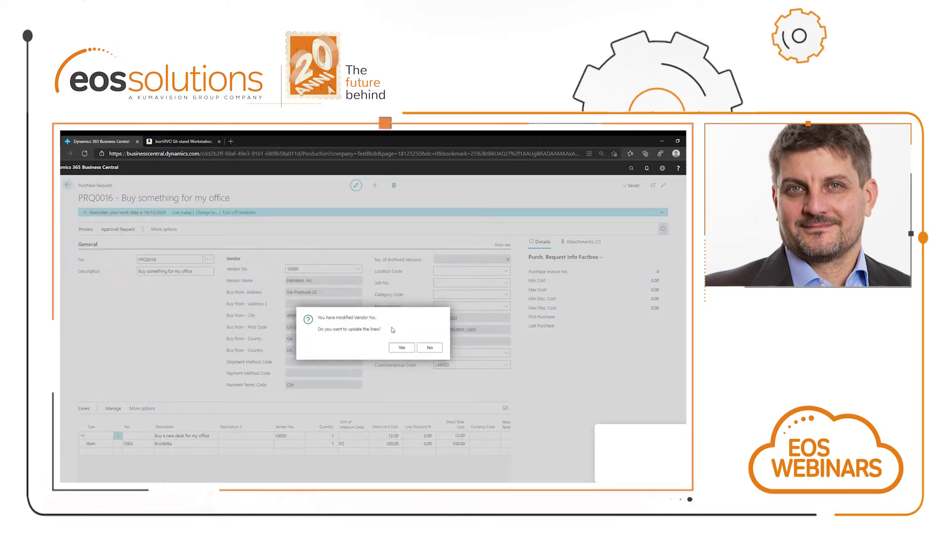
left_click(402, 347)
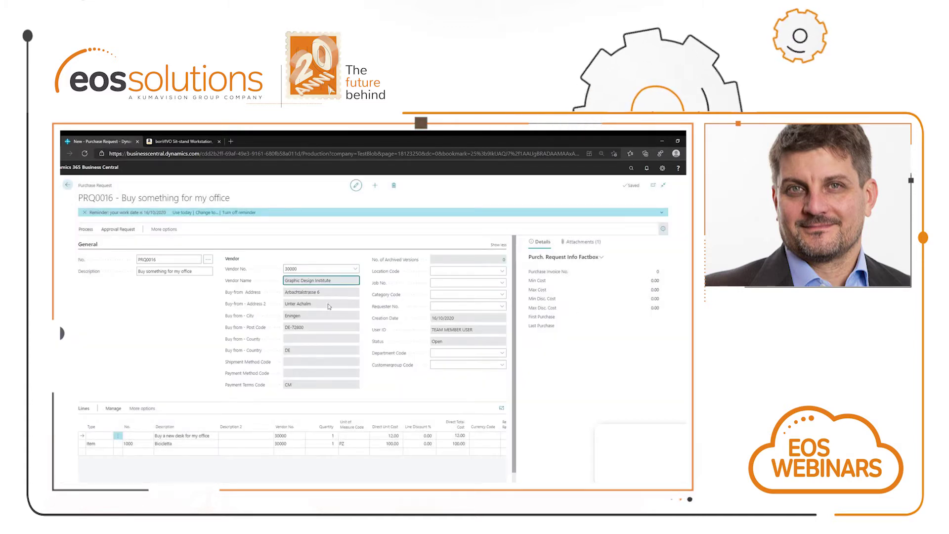
Add a third request line of type Item for item 2000-S (Sedia girevole SYDNEY, verde)
left_click(146, 454)
left_click(114, 452)
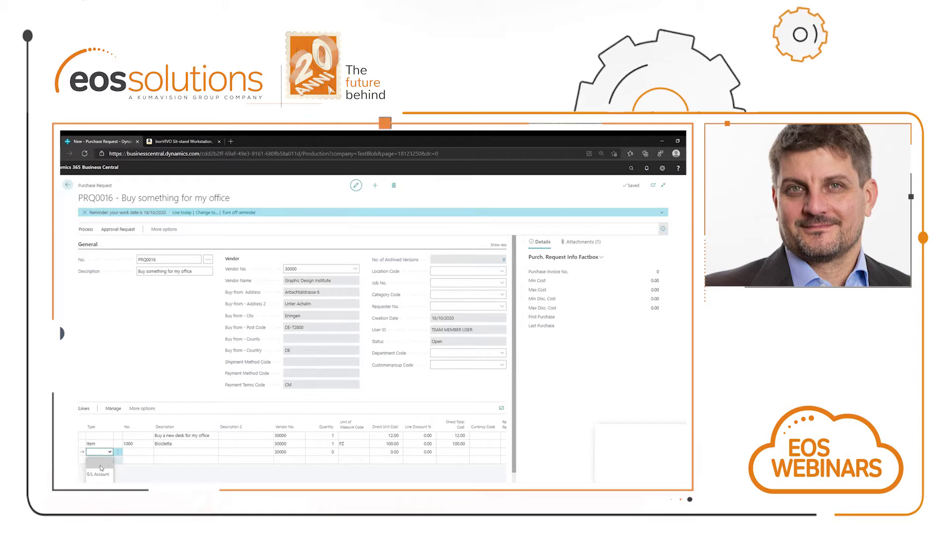
left_click(136, 453)
type("2")
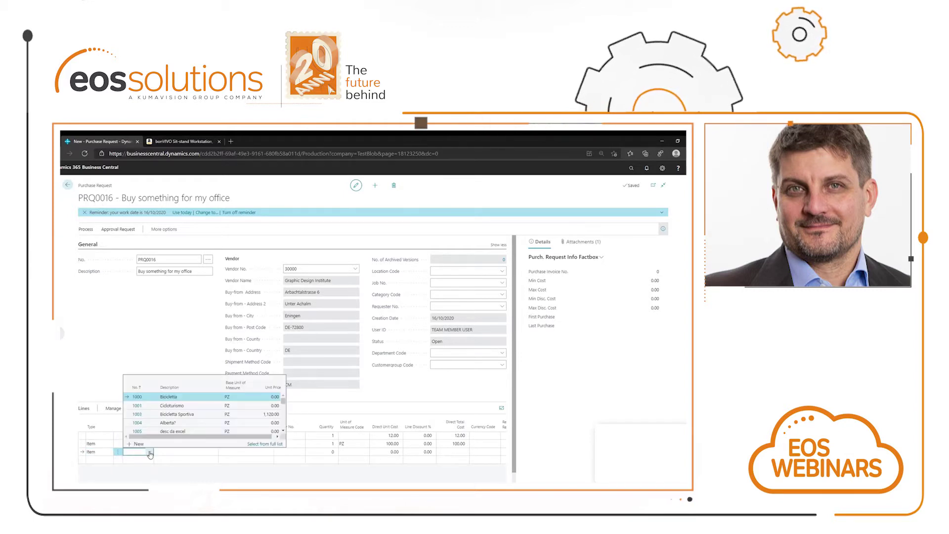
type("00")
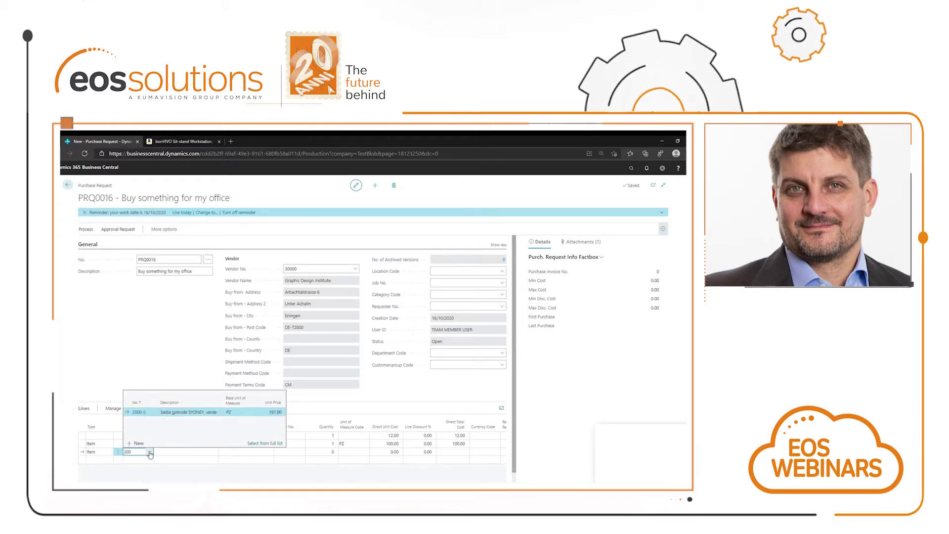
left_click(140, 413)
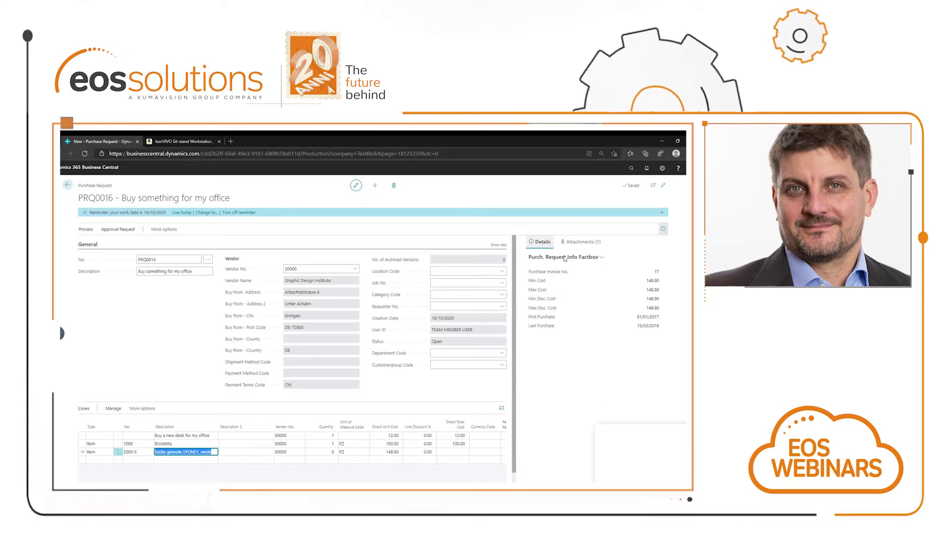
Examine the past purchase costs of item 2000-S and its invoice detail list in full view
left_click(655, 282)
left_click_drag(660, 299, 651, 300)
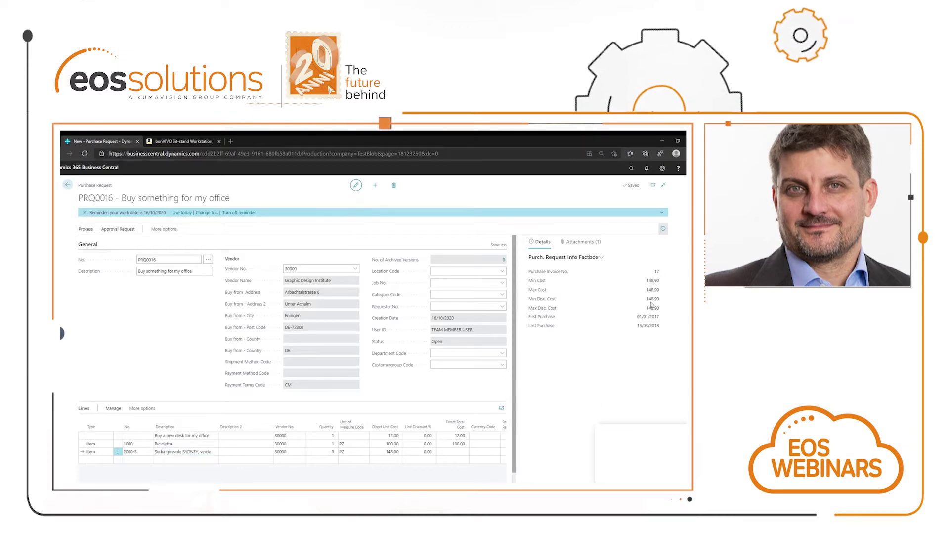
left_click(599, 257)
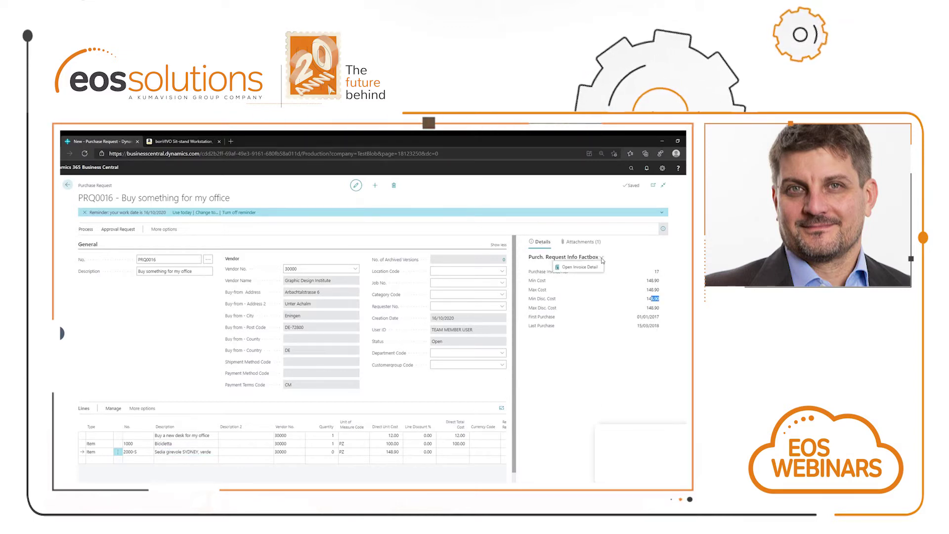
left_click(574, 267)
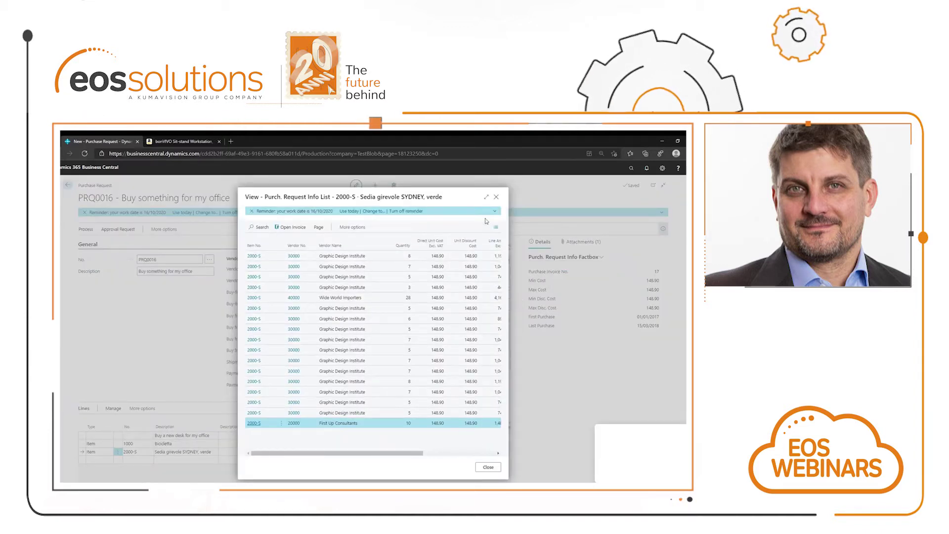
left_click(487, 197)
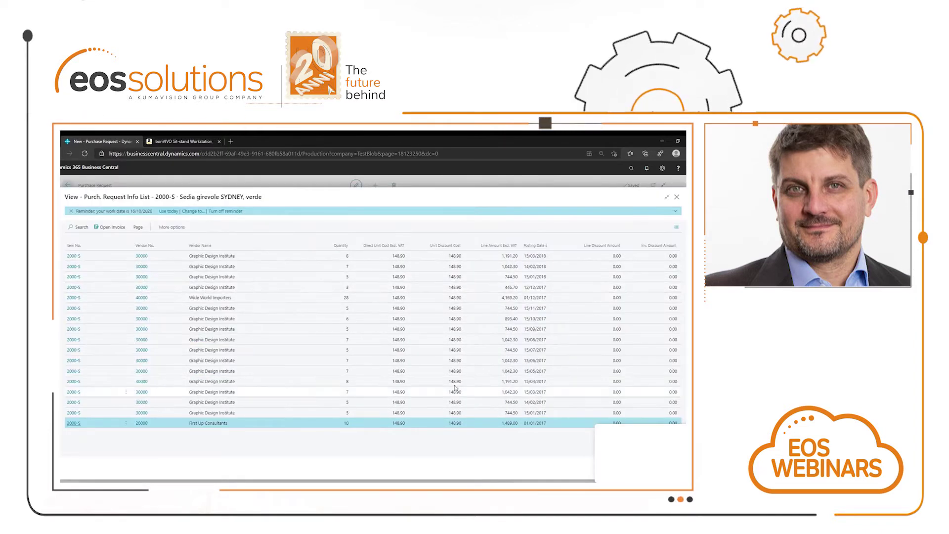
left_click(506, 350)
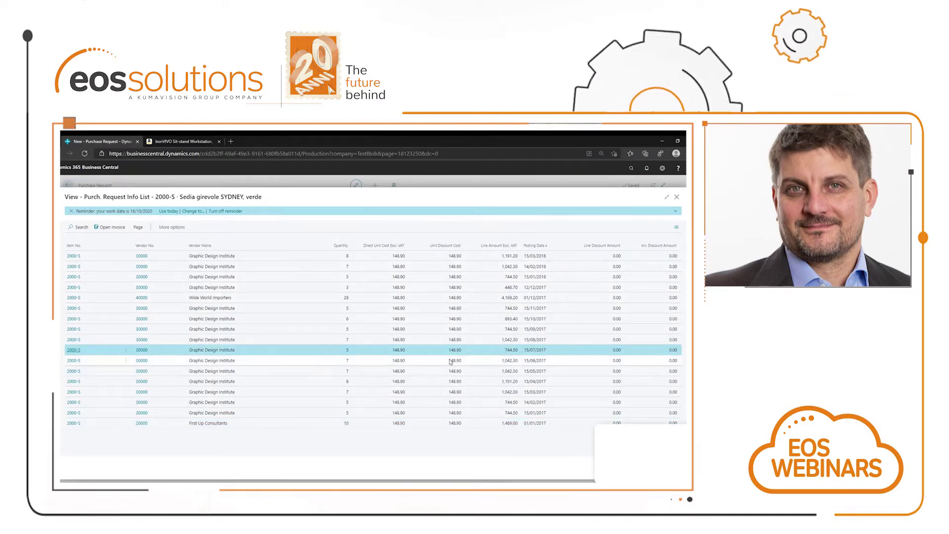
key("Escape")
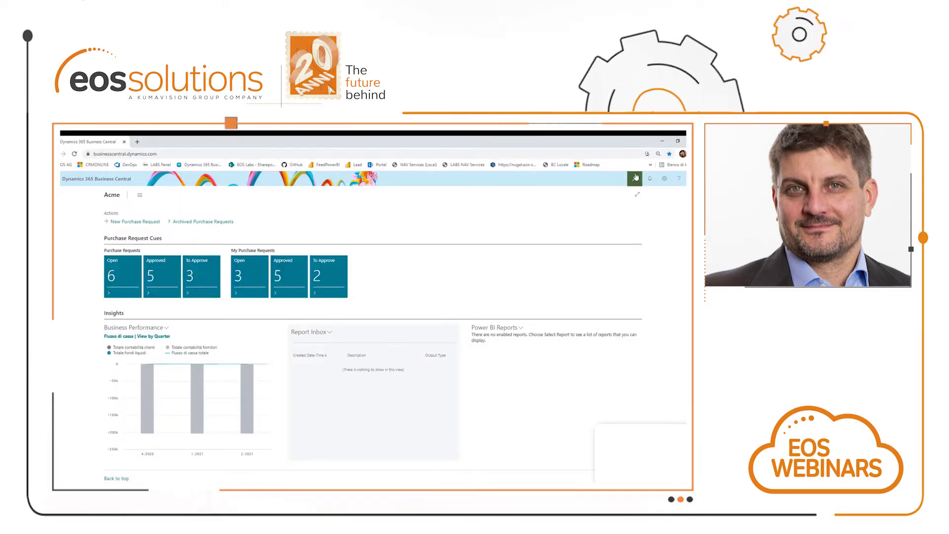
Find the Purchase Request Setup page with "prq setup" and set Edit PRQ Status to Always
left_click(636, 177)
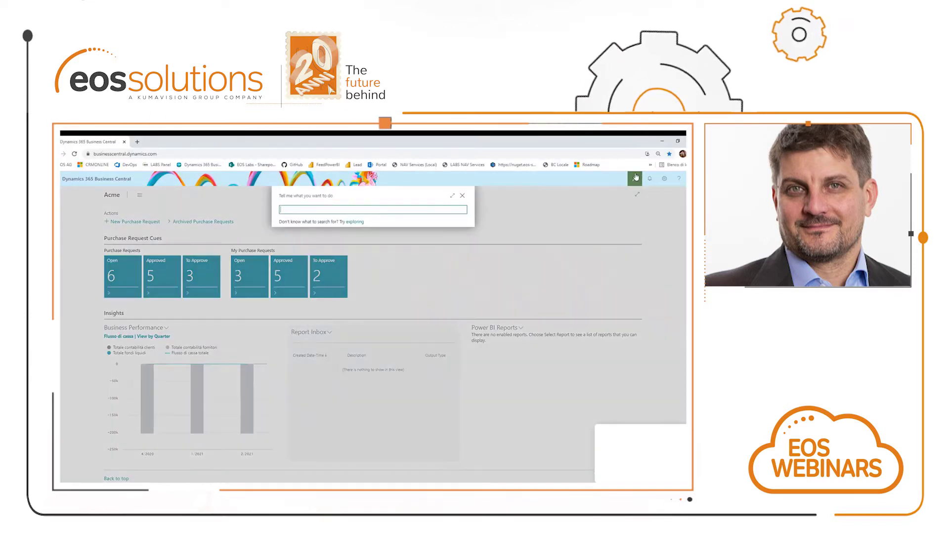
type("prq setup")
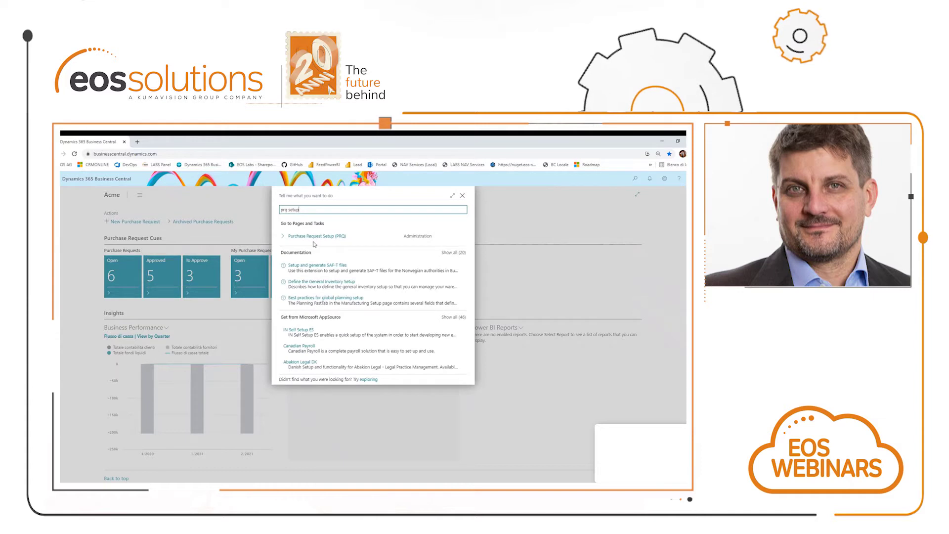
left_click(311, 237)
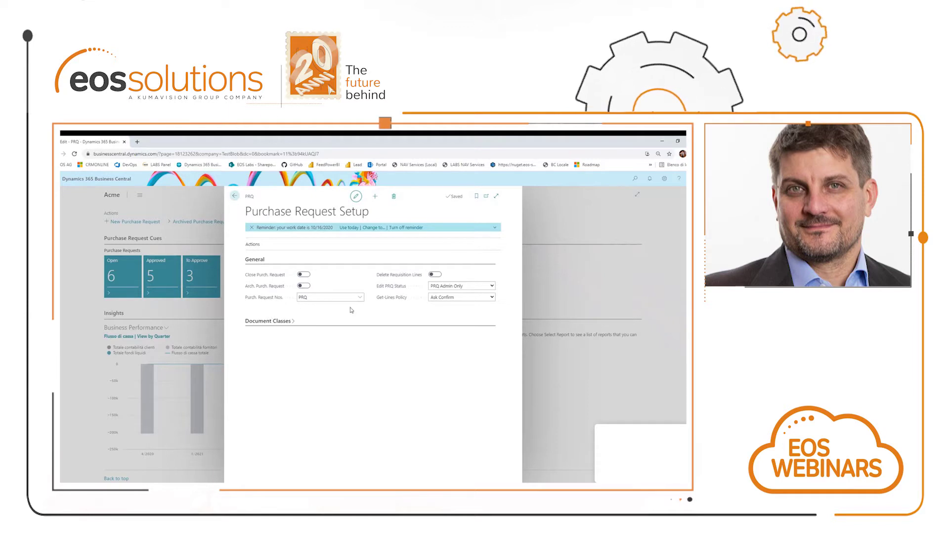
left_click(489, 288)
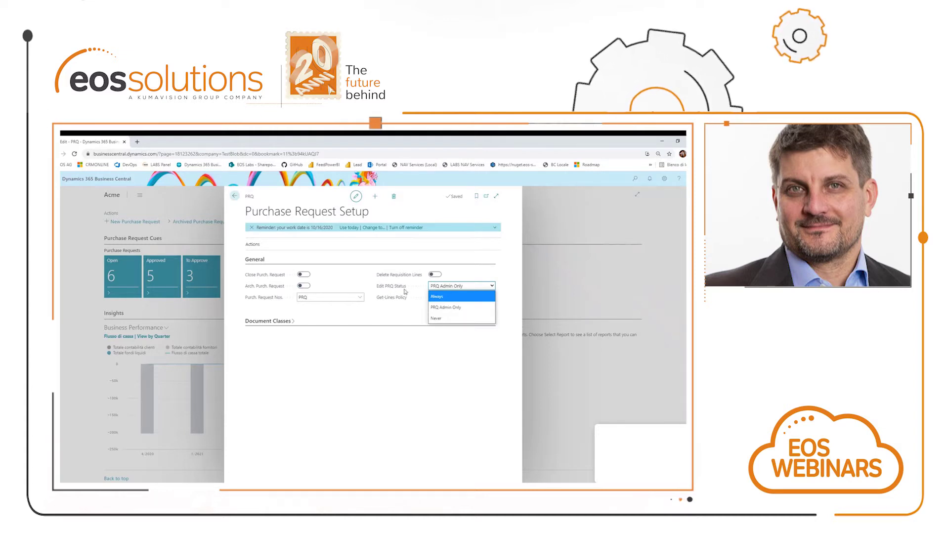
left_click(442, 299)
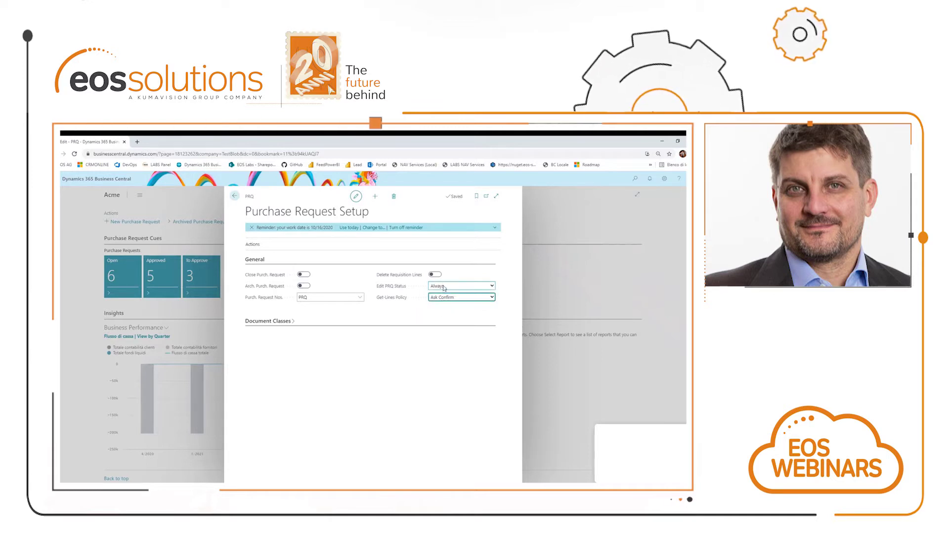
left_click(444, 286)
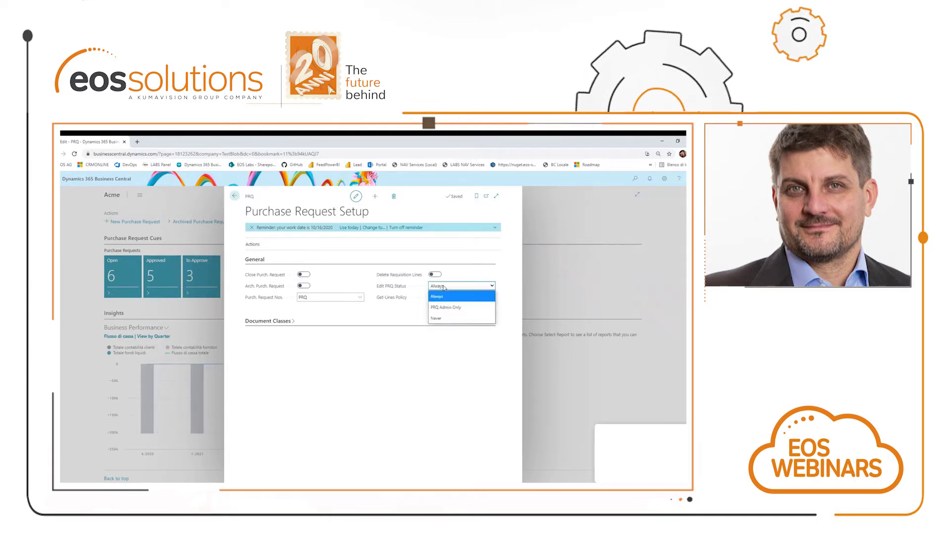
left_click(443, 288)
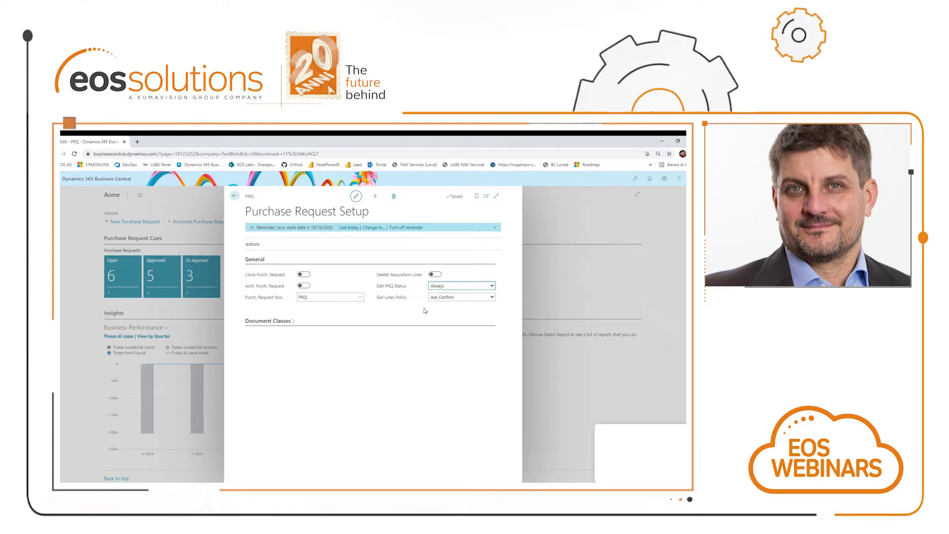
left_click(445, 287)
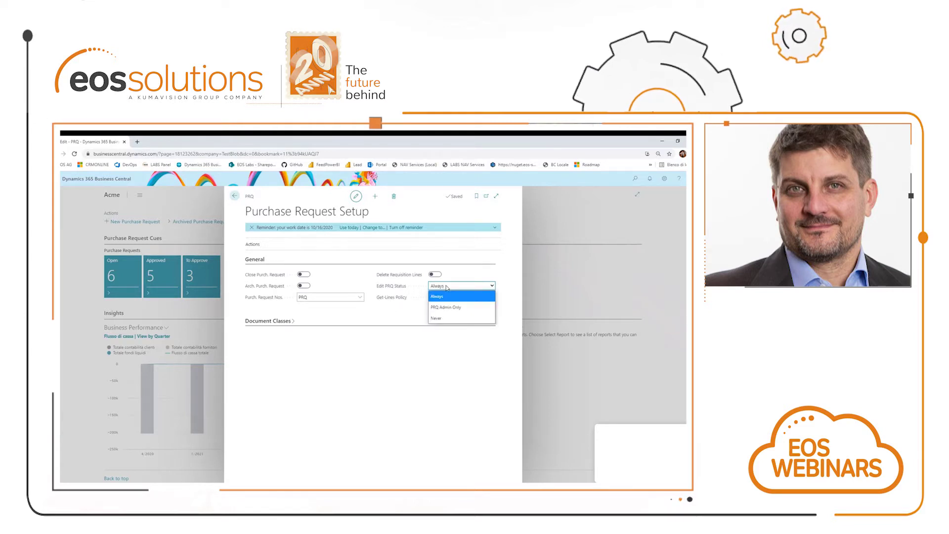
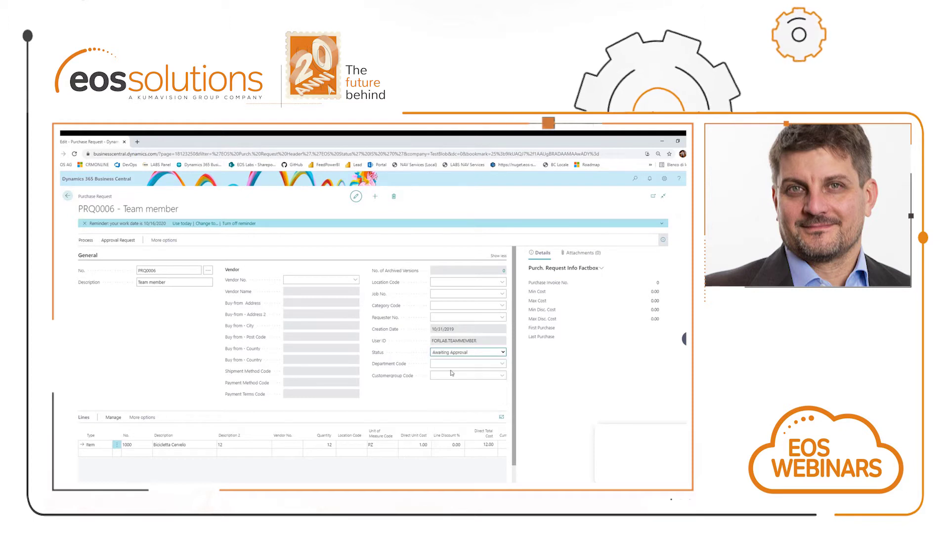
Switch the status of the "Team member" purchase request to Approved, try further status values, and close the request
left_click(461, 353)
left_click(442, 384)
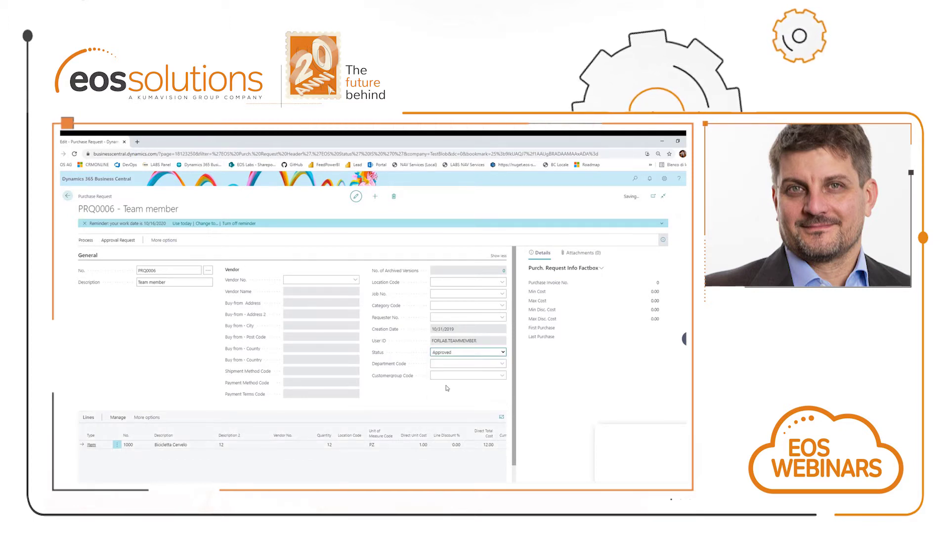
left_click(467, 352)
left_click(449, 395)
left_click(465, 352)
left_click(451, 376)
key("Tab")
key("Escape")
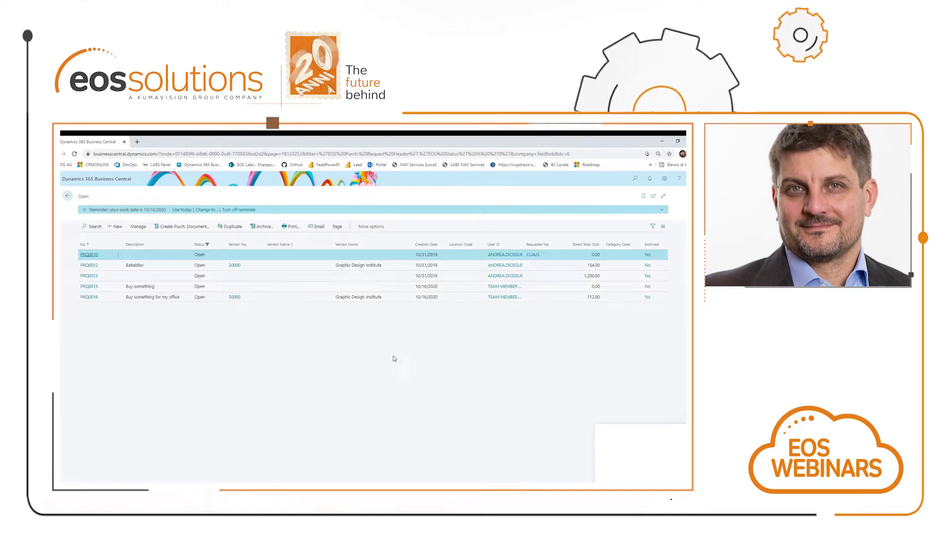
Reload the list of open purchase requests and open the "Buy something for my office" request
key("Escape")
left_click(122, 282)
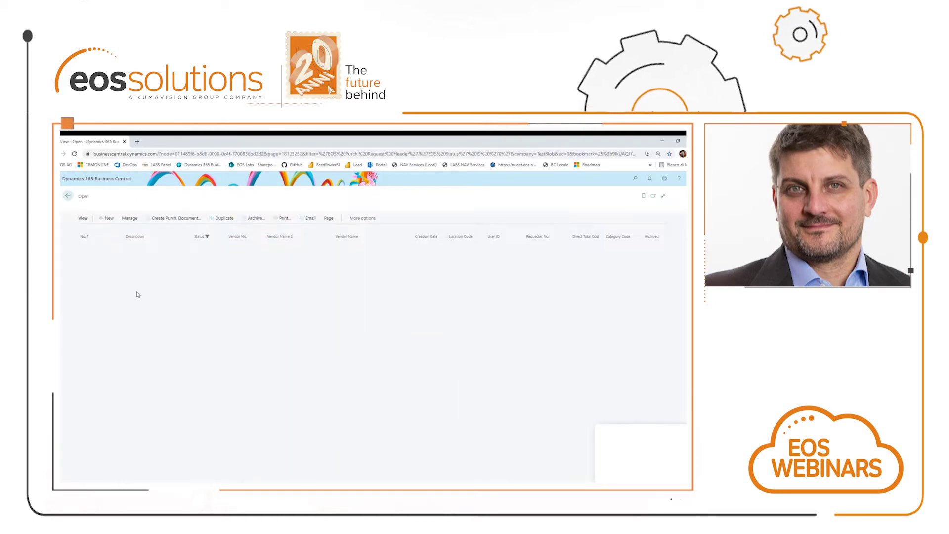
left_click(90, 296)
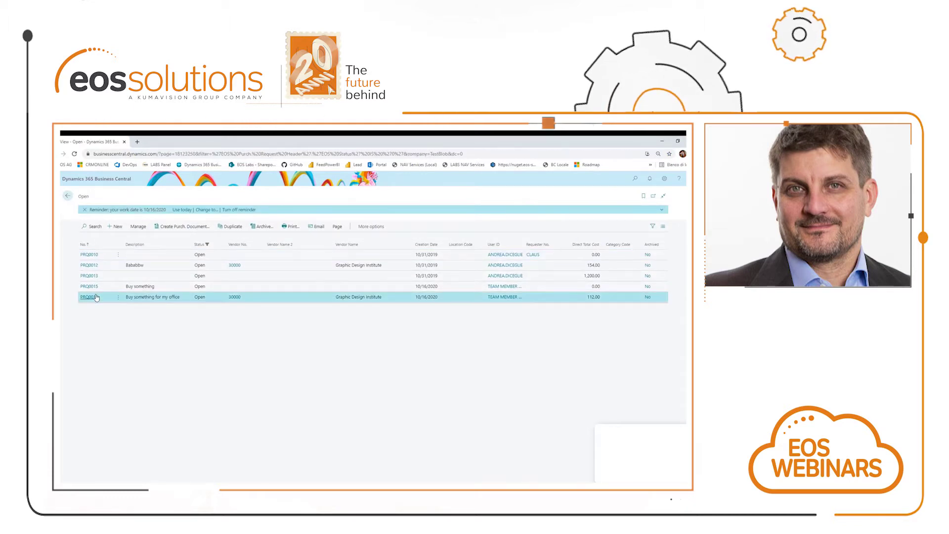
Set the first request line's Job No. to J00010 and its Requested Receipt Date to 3/12/2021
scroll(470, 473, "down", 1)
scroll(470, 472, "right", 5)
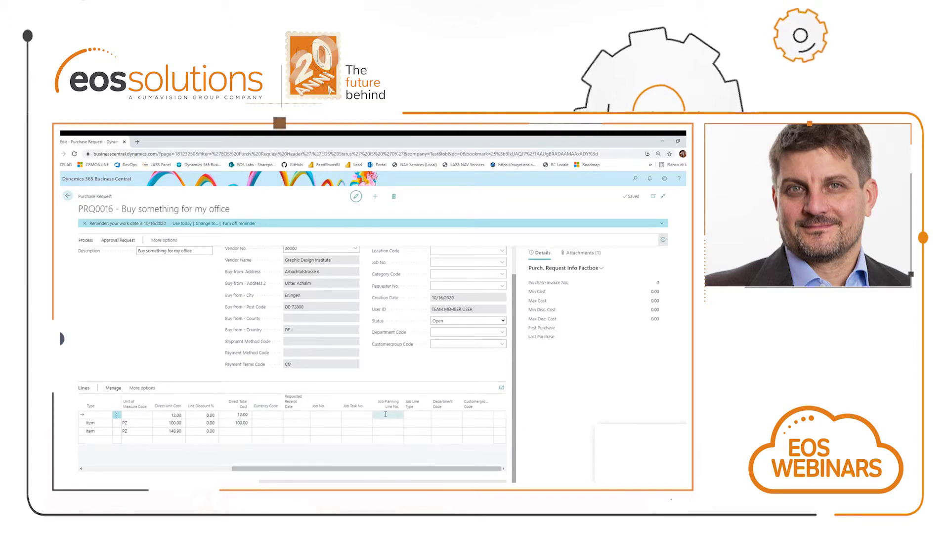
left_click(329, 418)
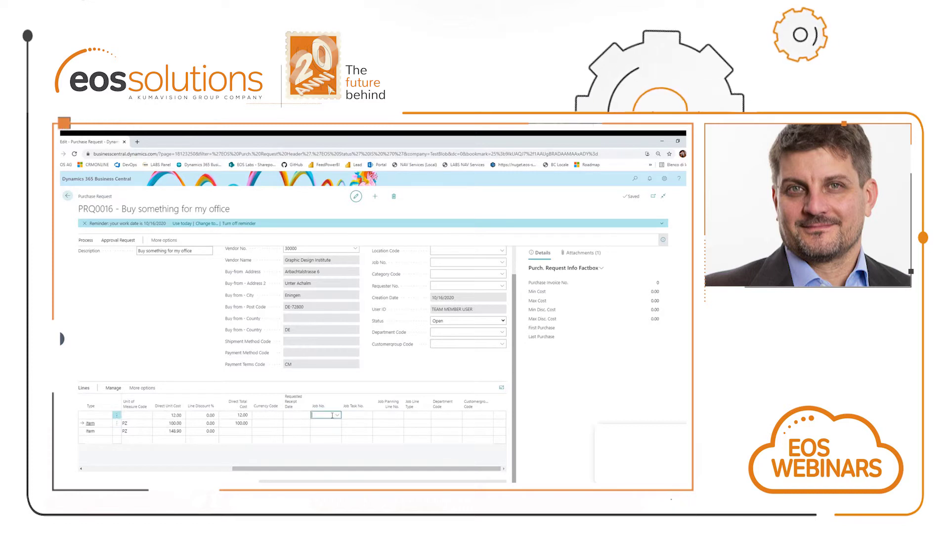
left_click(336, 417)
left_click(327, 440)
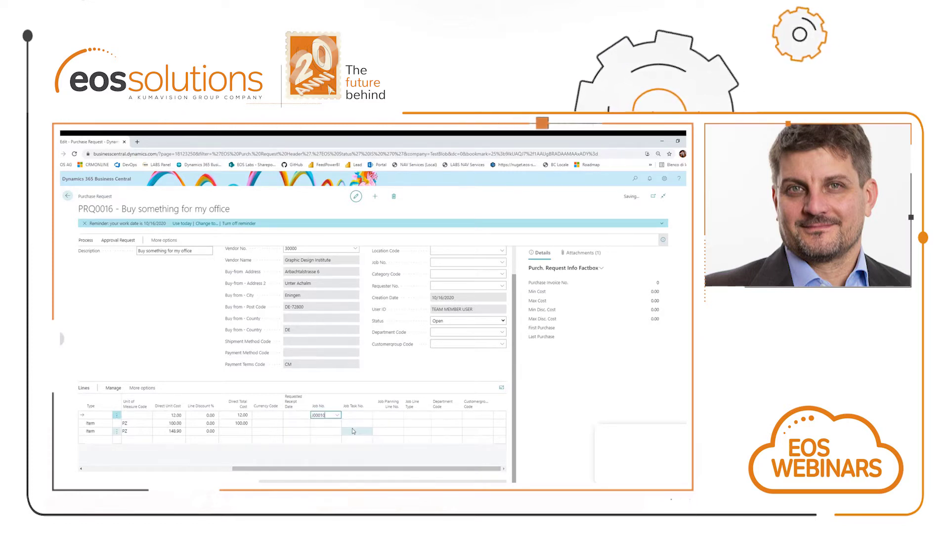
left_click(302, 417)
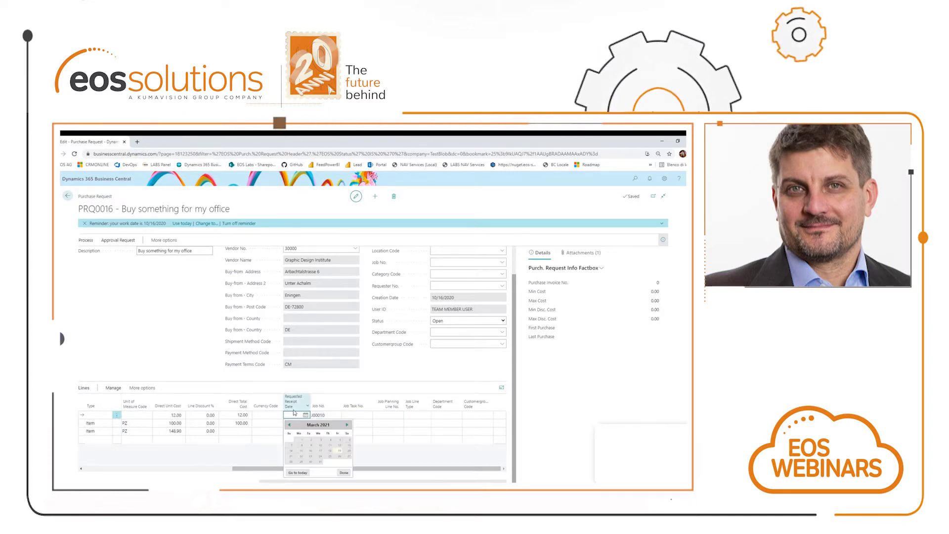
left_click(340, 445)
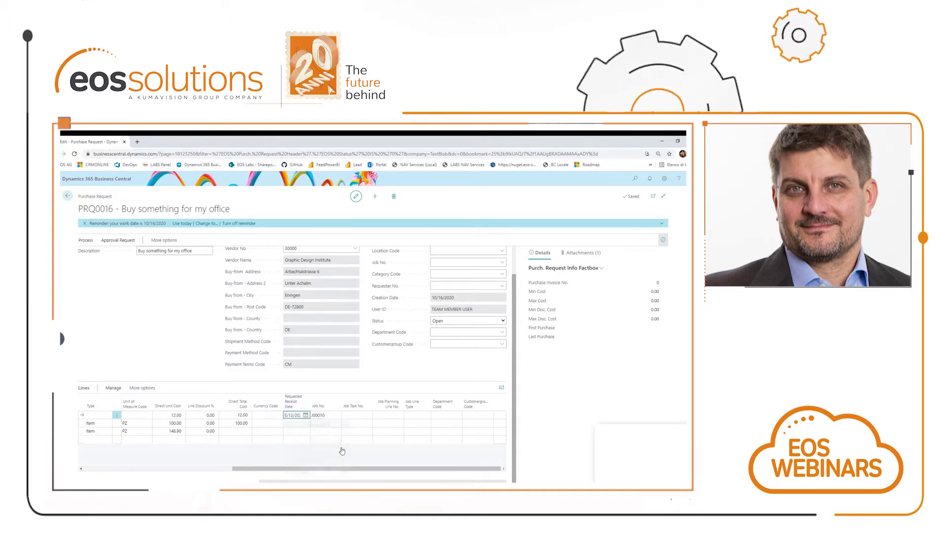
Change the type of the "Buy a new desk for my office" line to Item and assign item 1896-S, Scrivania ATENE
left_click_drag(308, 469, 158, 469)
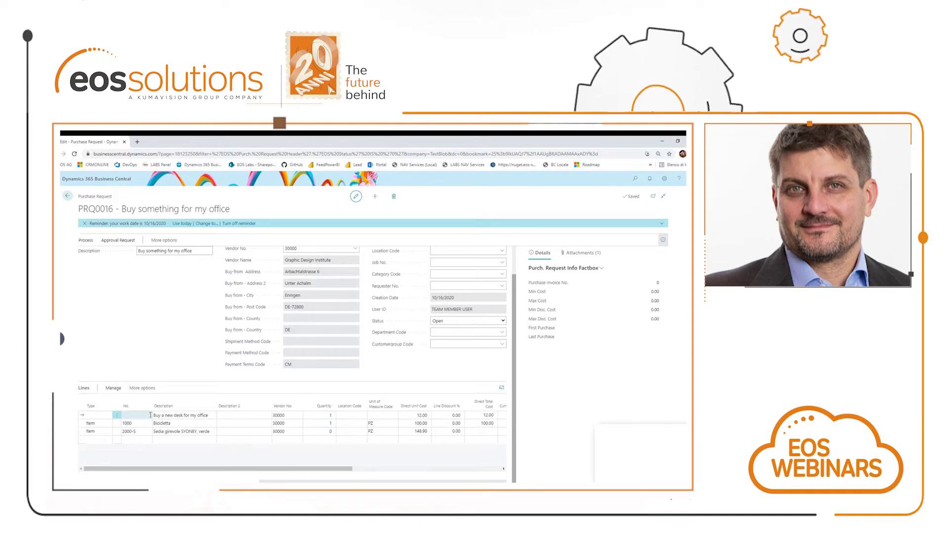
left_click(121, 391)
left_click(141, 388)
left_click(140, 390)
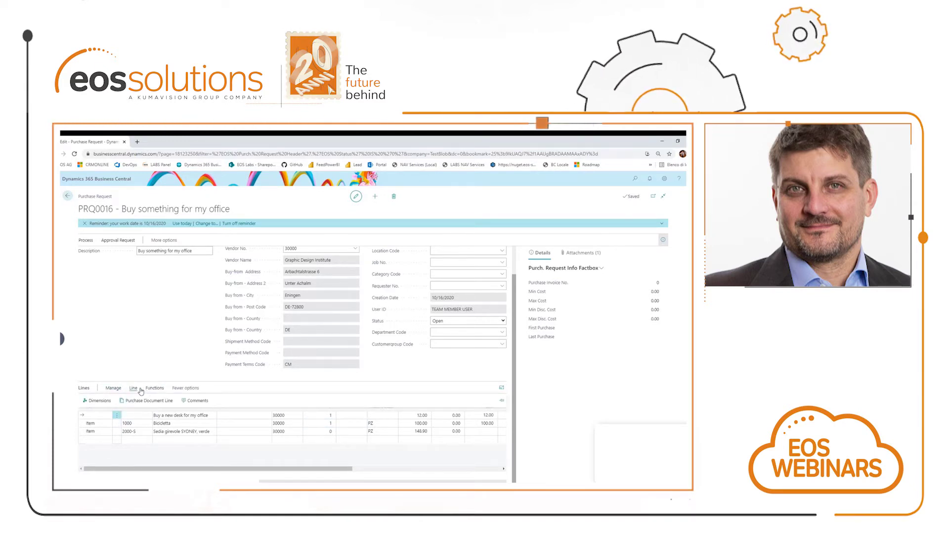
left_click(154, 390)
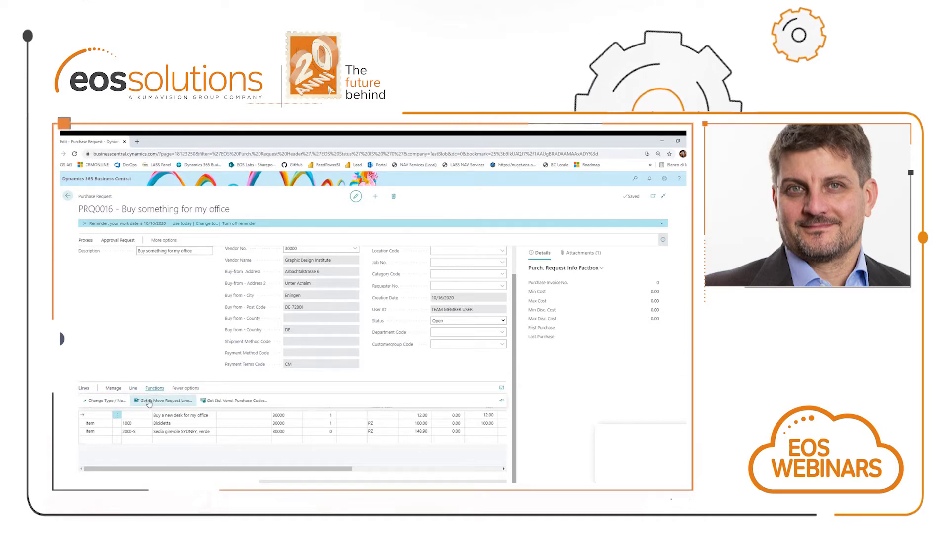
left_click(105, 405)
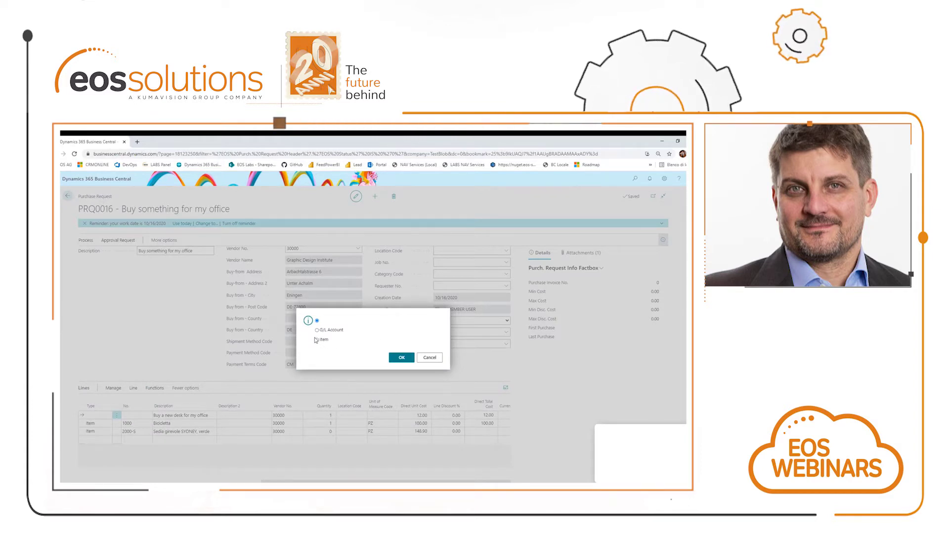
left_click(400, 357)
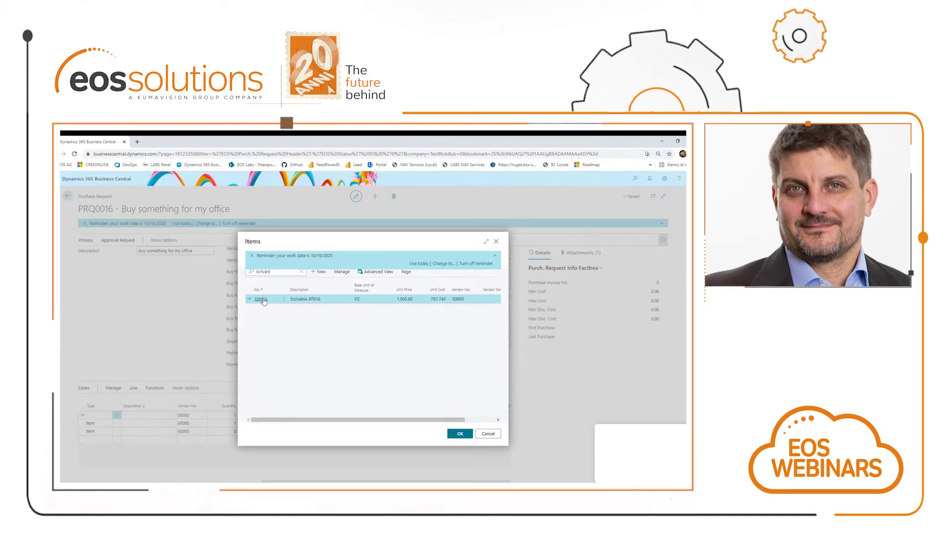
left_click(261, 299)
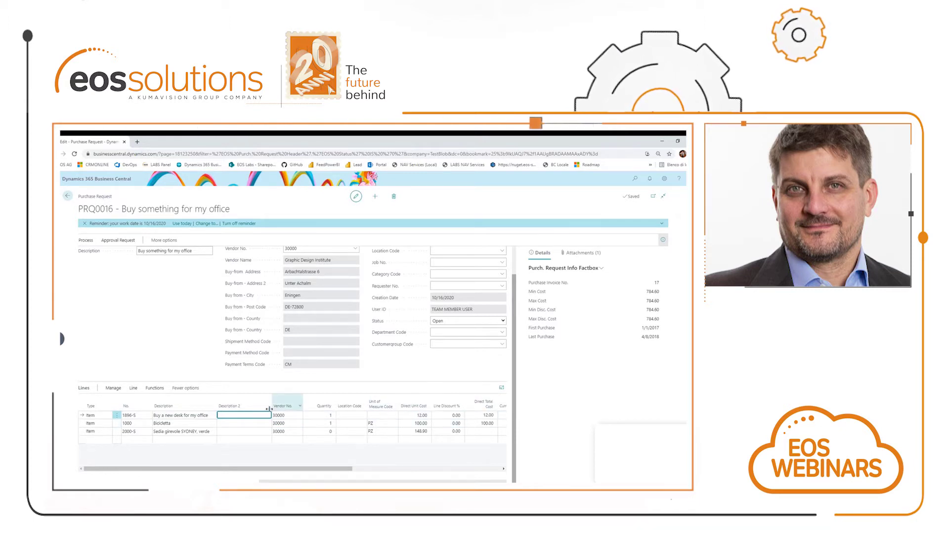
Set the status of the "Buy something for my office" purchase request to Approved
left_click(467, 321)
left_click(467, 352)
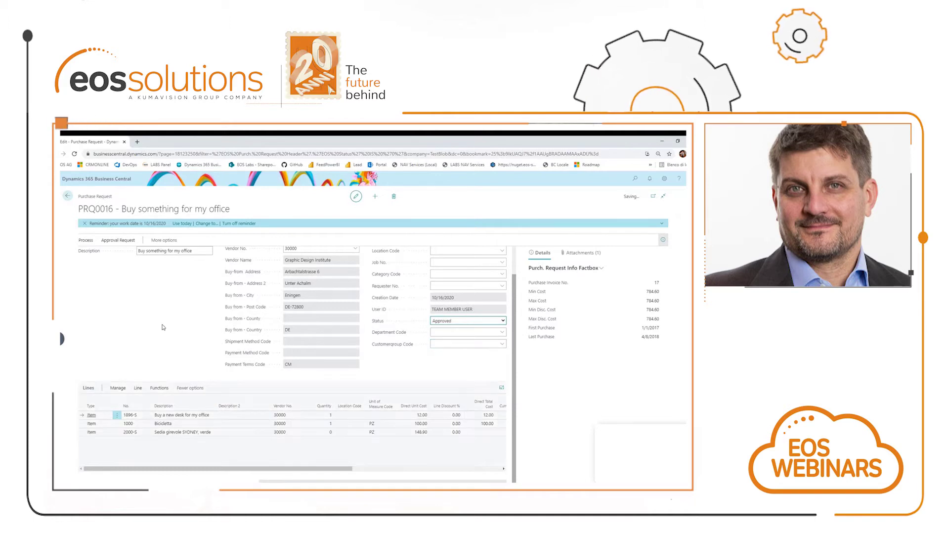
left_click(111, 240)
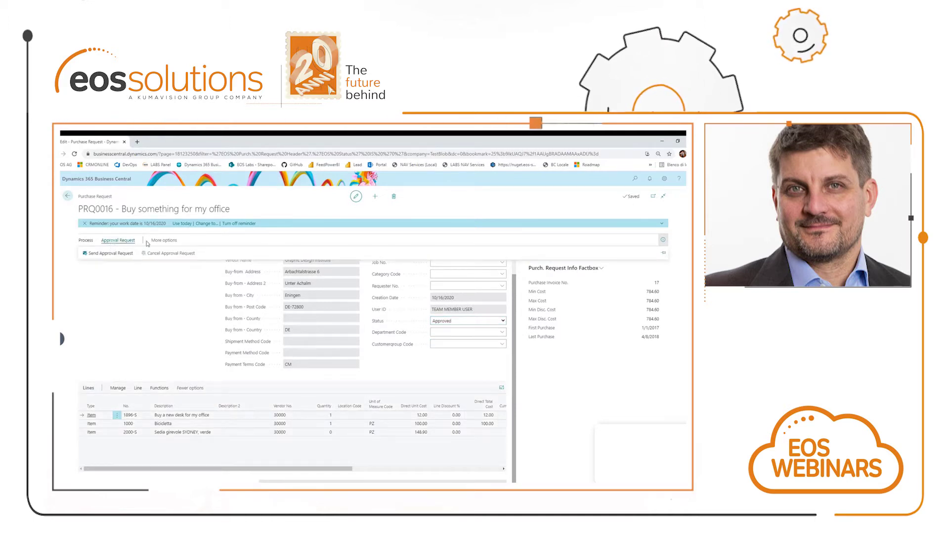
left_click(86, 241)
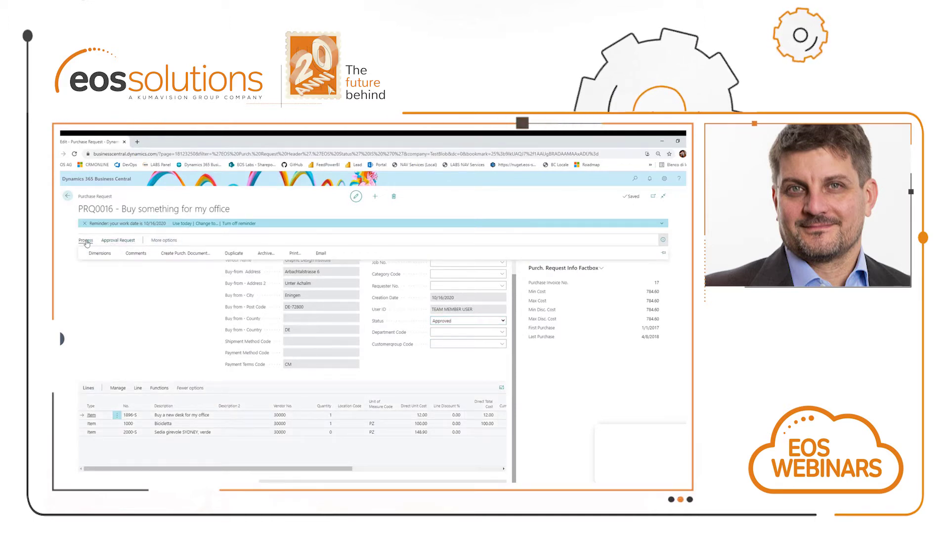
left_click(166, 256)
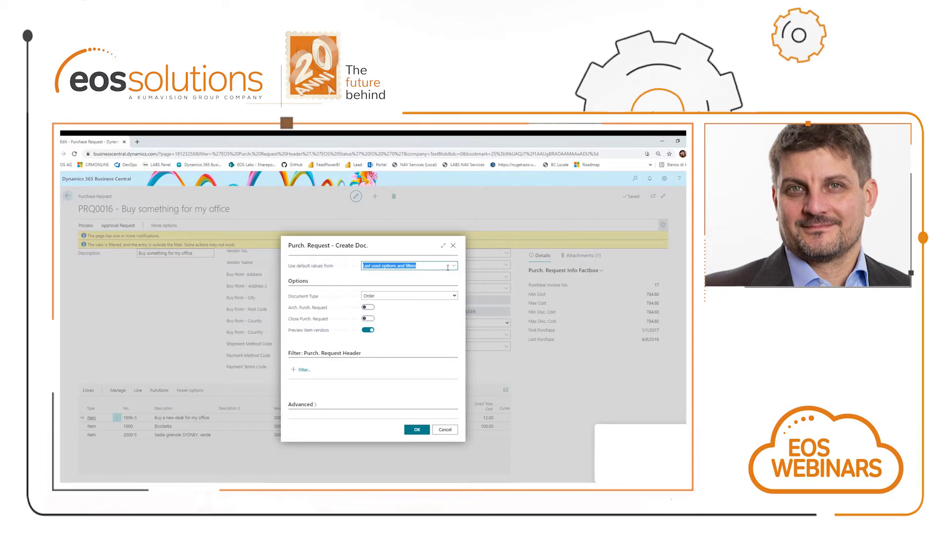
left_click(441, 433)
Close the request and reopen "Buy something for my office" from the list of all approved purchase requests
key("Escape")
key("Escape")
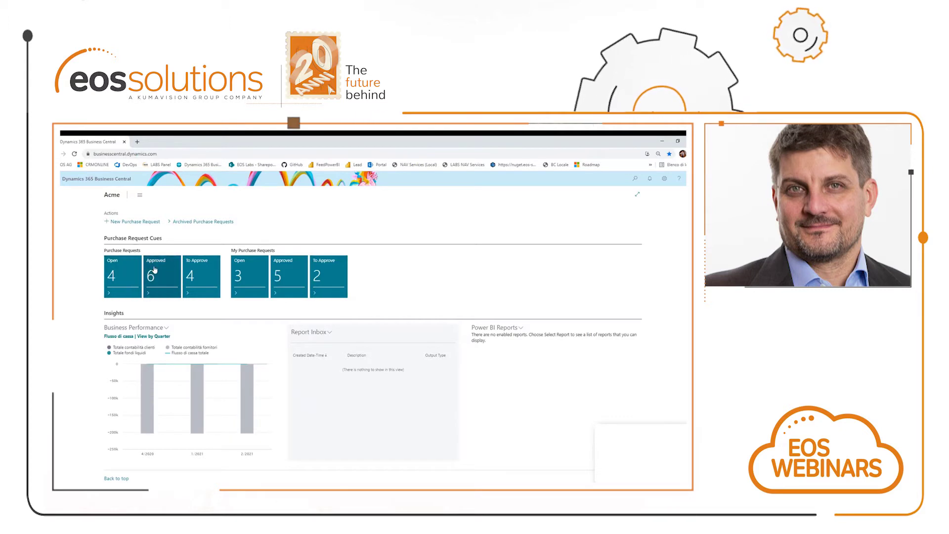
left_click(159, 269)
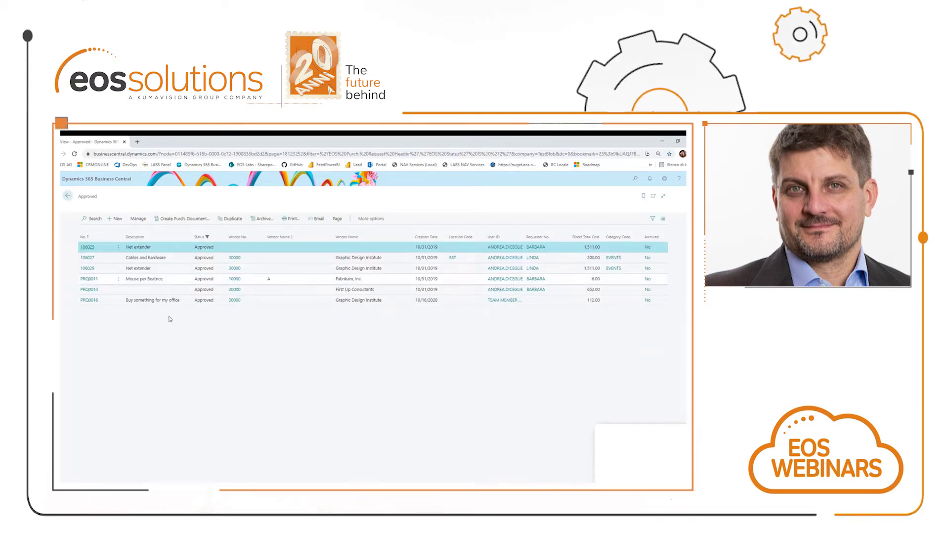
left_click(89, 307)
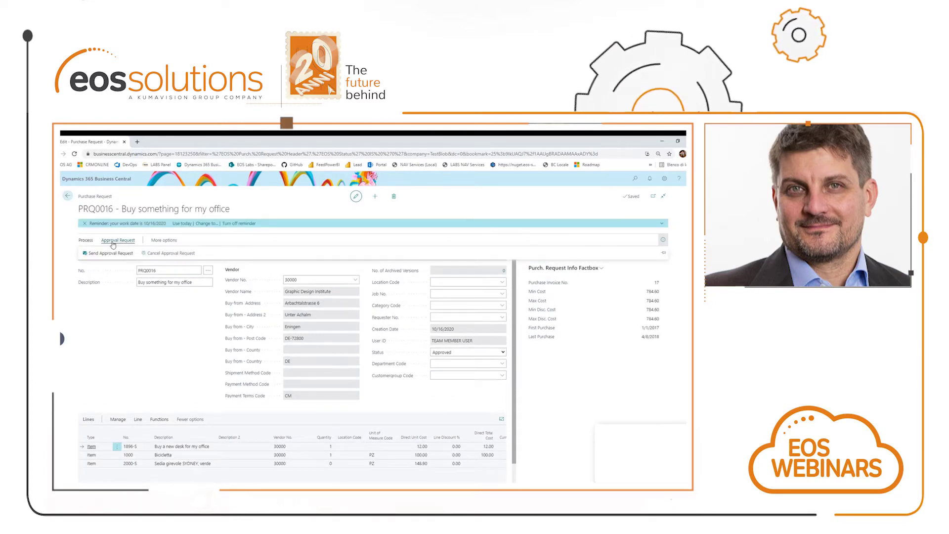
Run Create Purch. Document for the request with document type Order and the item vendors preview enabled
left_click(182, 253)
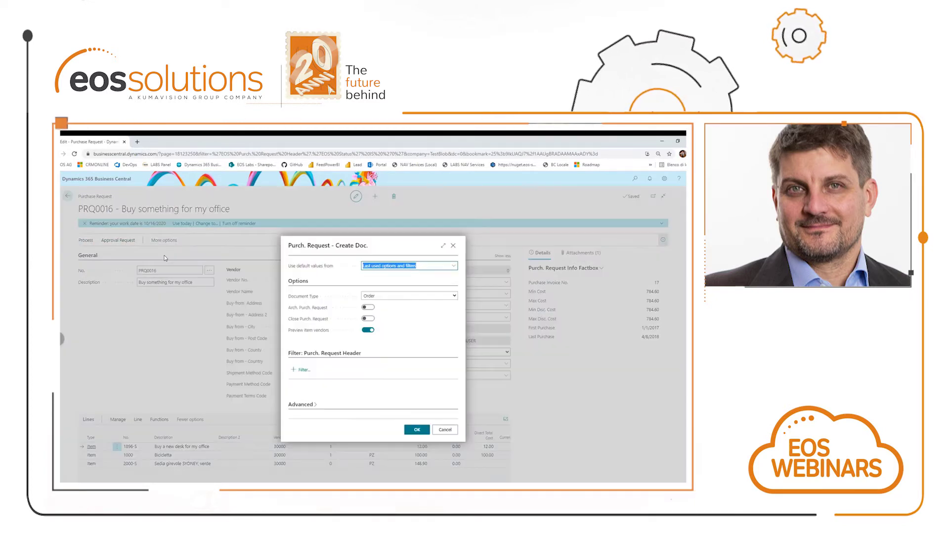
left_click(454, 296)
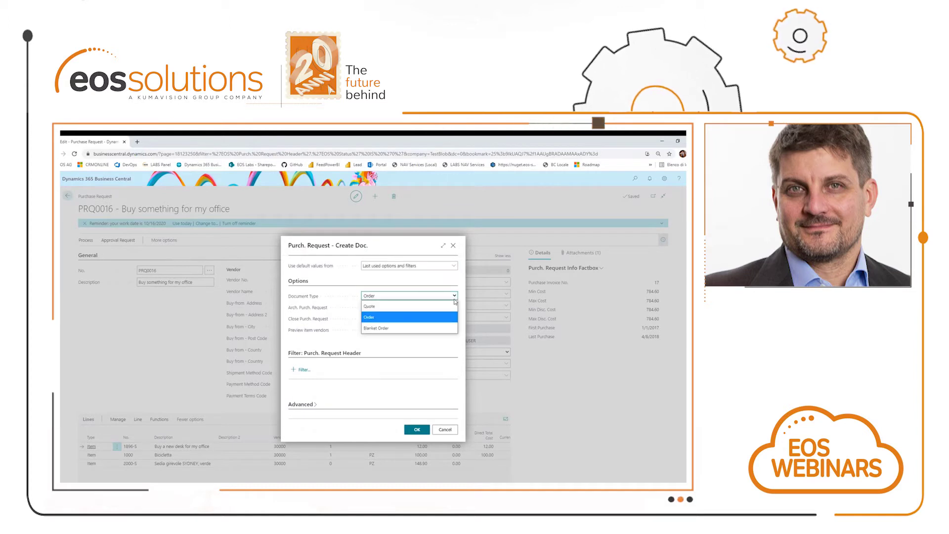
left_click(370, 318)
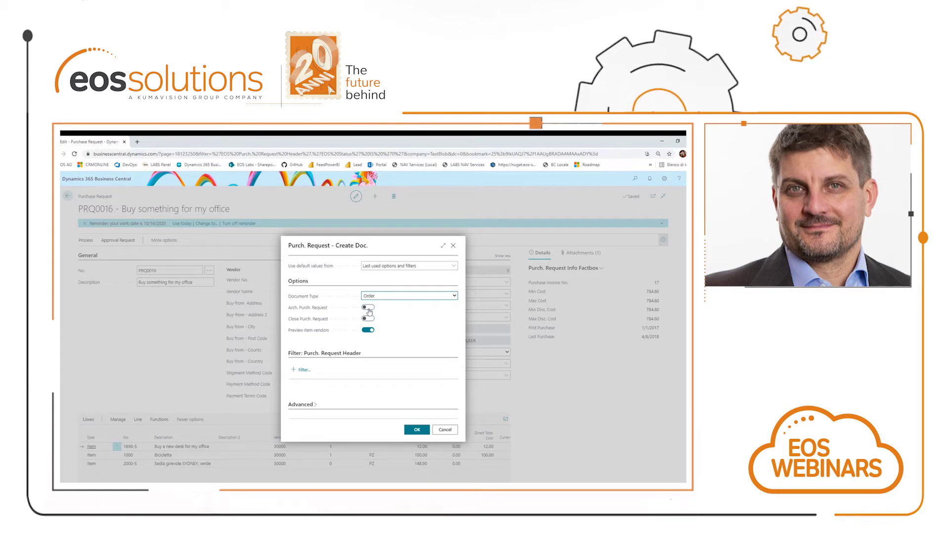
mouse_move(314, 311)
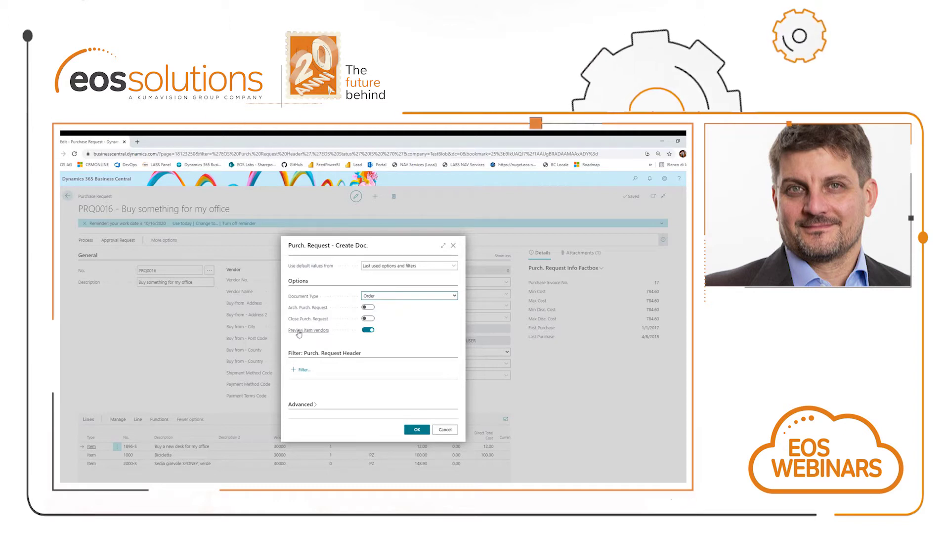
mouse_move(299, 334)
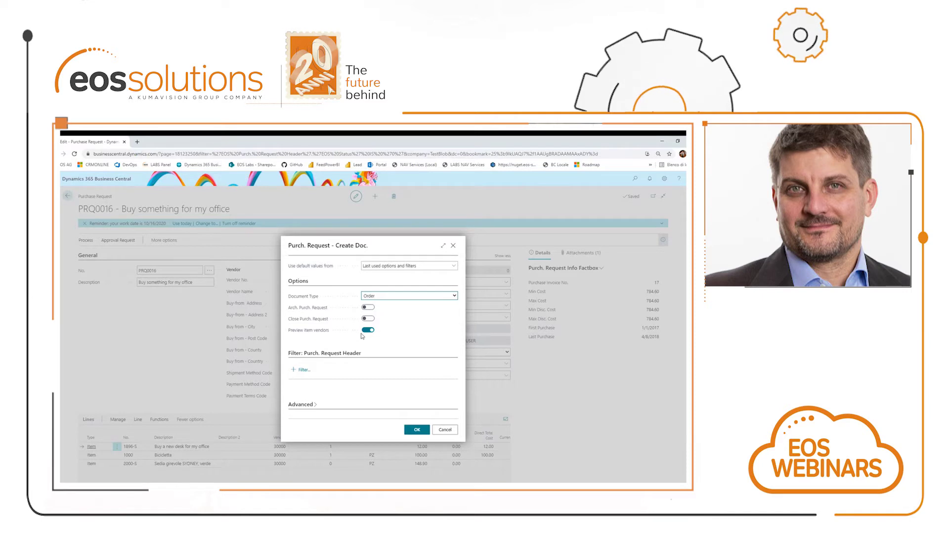
left_click(296, 404)
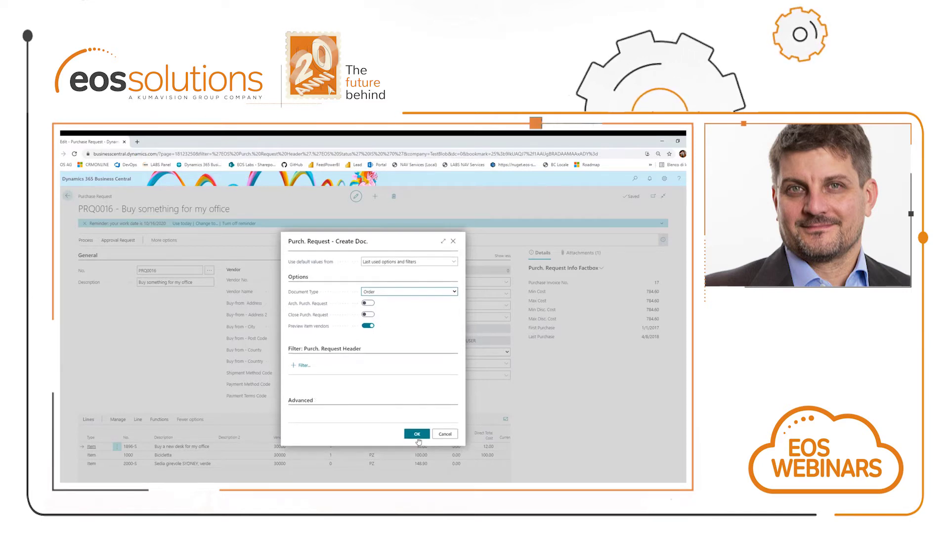
left_click(415, 452)
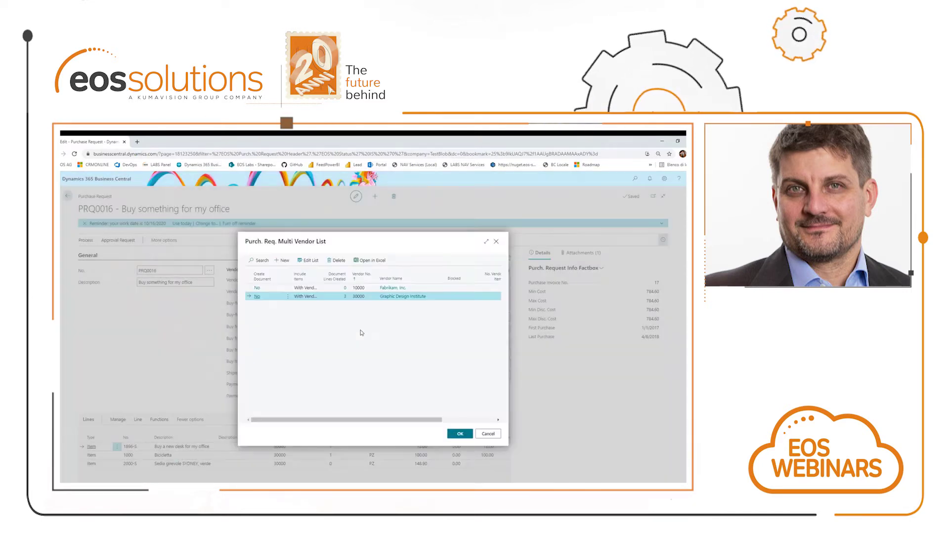
Enlarge the multi vendor list and examine Fabrikam's vendor items and Graphic Design Institute's items with vendor on PRQ
left_click(487, 242)
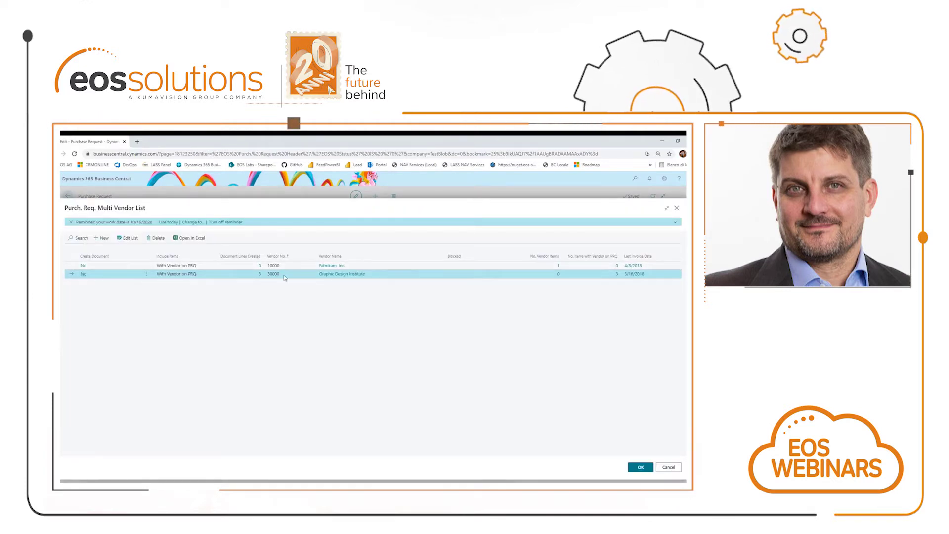
left_click(558, 267)
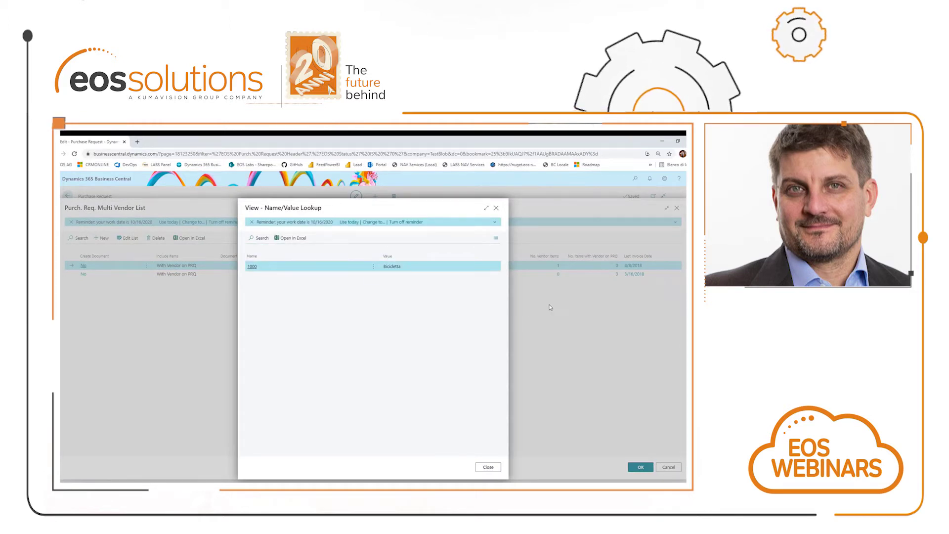
left_click(550, 307)
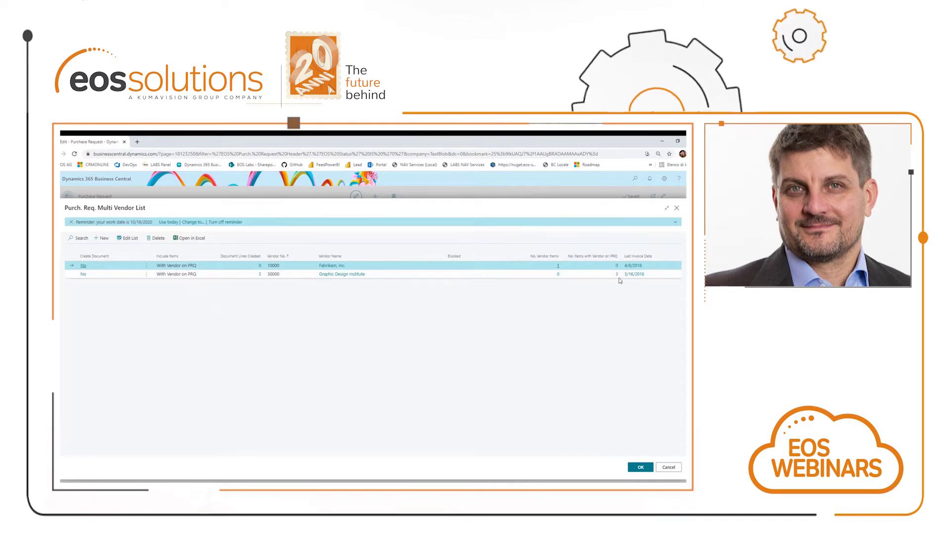
left_click(611, 279)
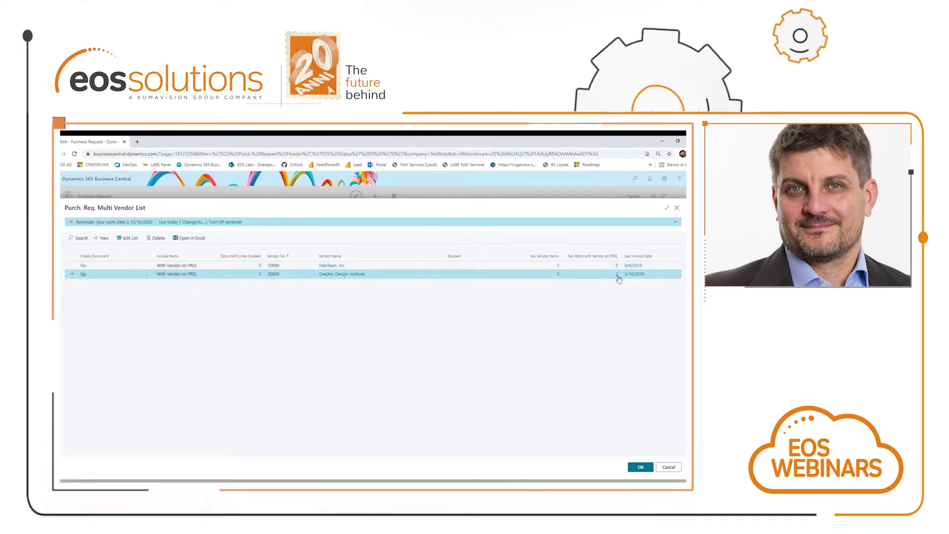
left_click(617, 275)
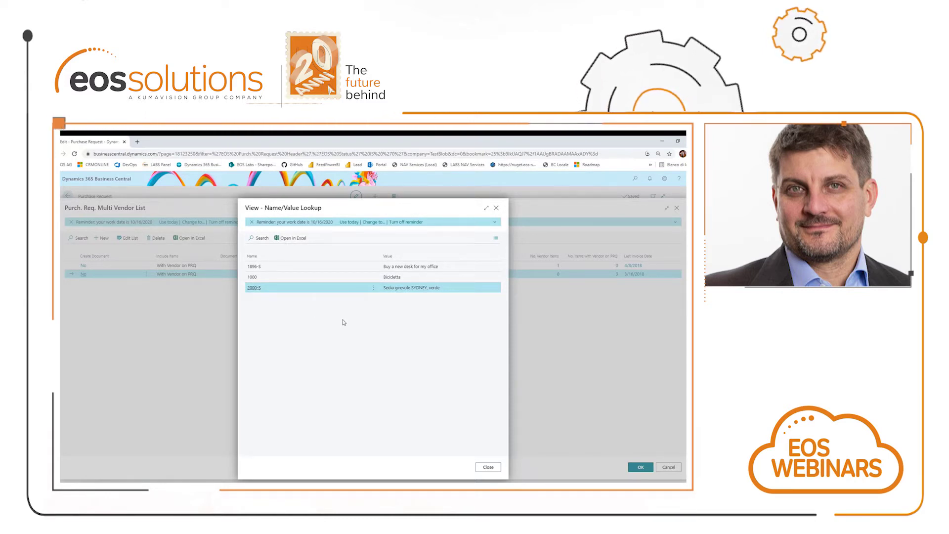
left_click(497, 208)
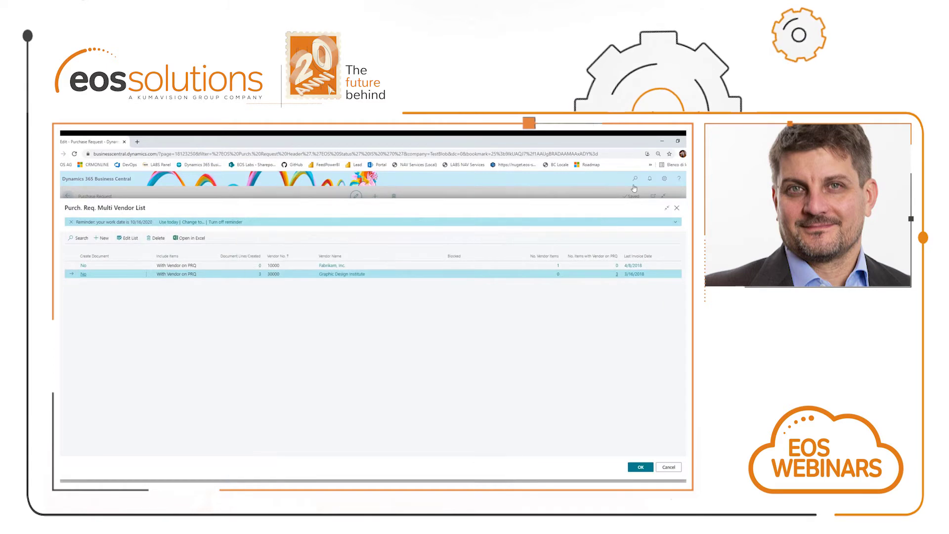
Search for "vendor" and open the Vendors list
left_click(635, 180)
type("vendor")
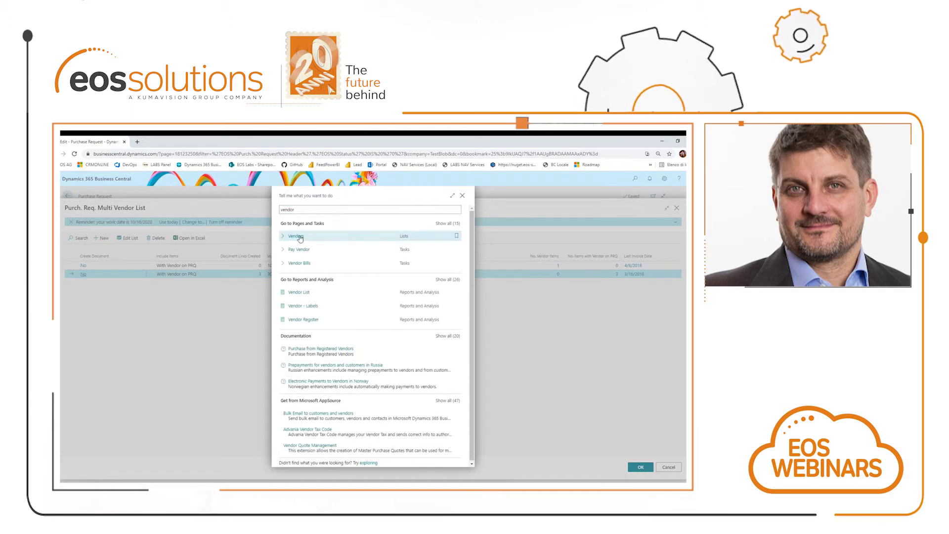
left_click(297, 237)
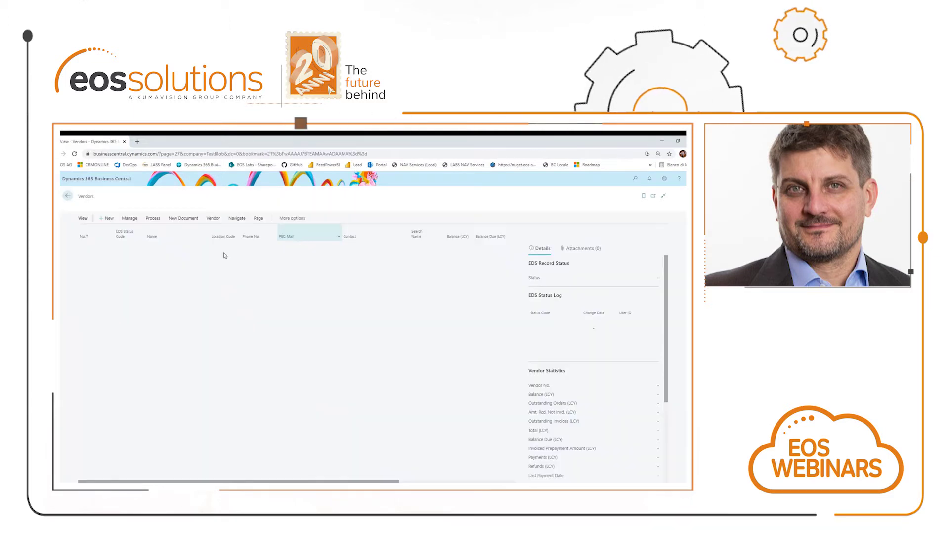
left_click(94, 226)
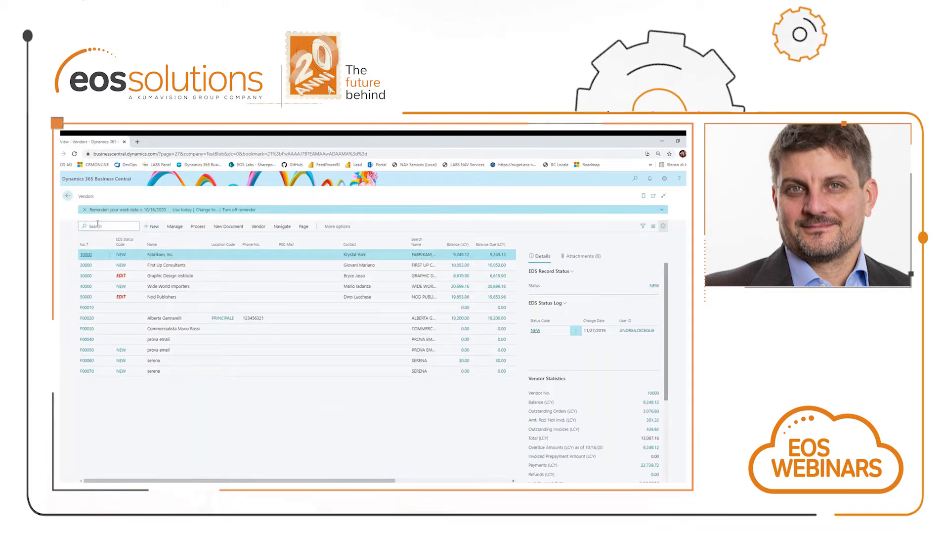
type("item")
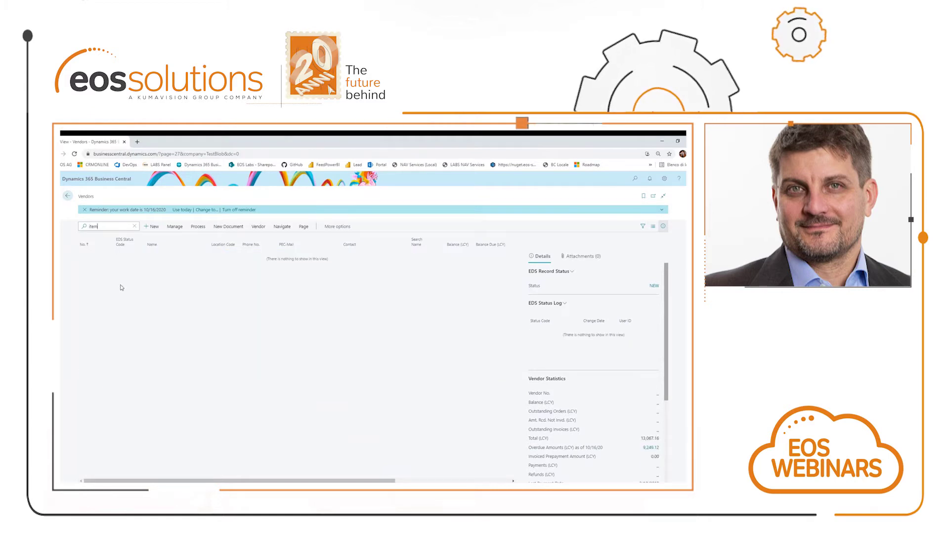
left_click_drag(99, 226, 63, 220)
key("Tab")
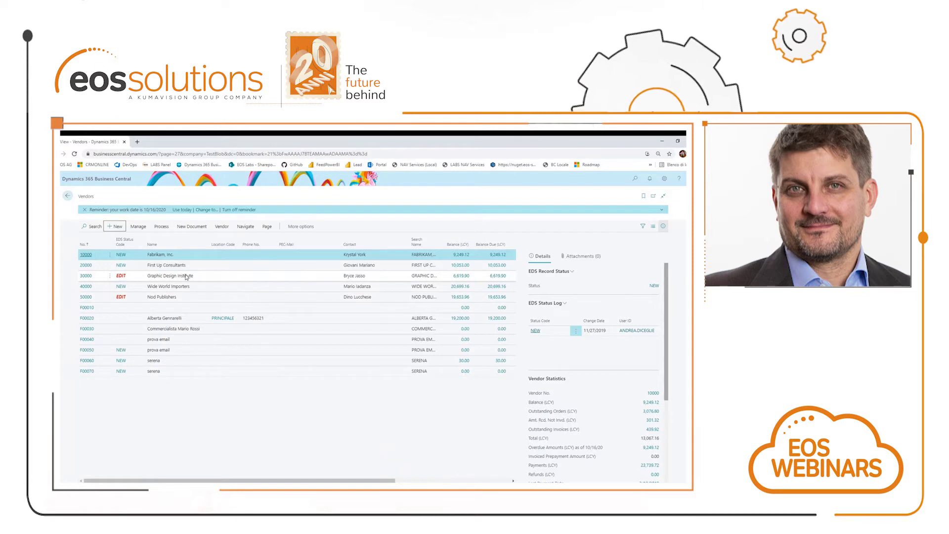
Open the Vendor Item Catalog of Graphic Design Institute from the Vendors list
left_click(186, 277)
left_click(140, 229)
left_click(155, 231)
left_click(274, 239)
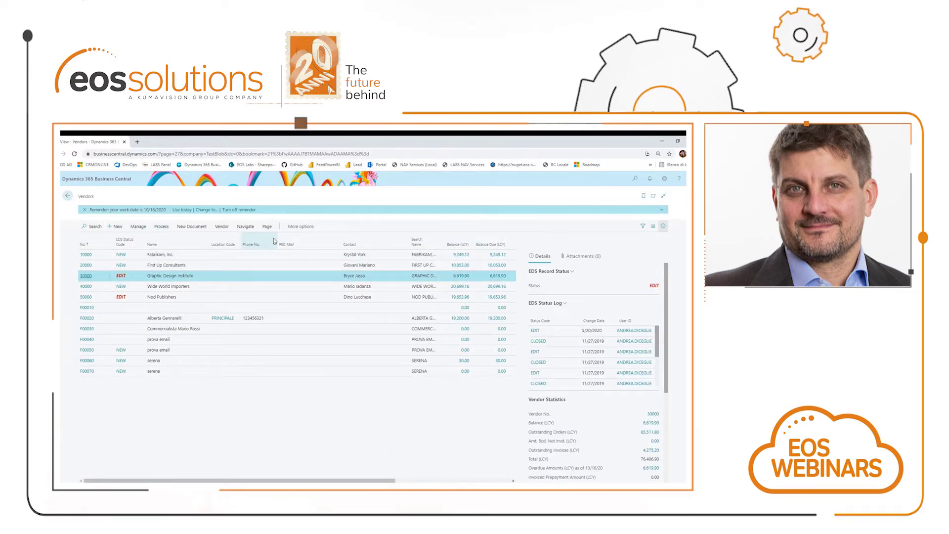
key("alt+q")
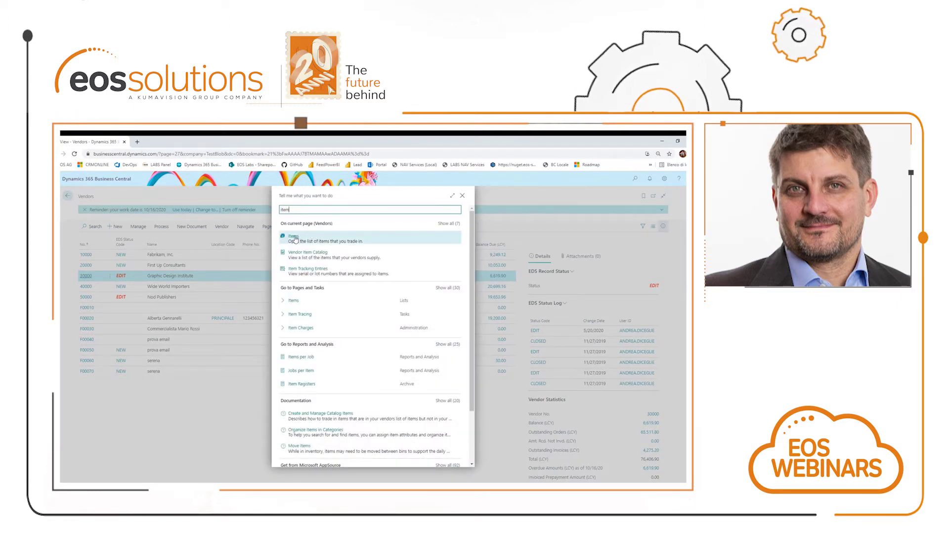
left_click(294, 237)
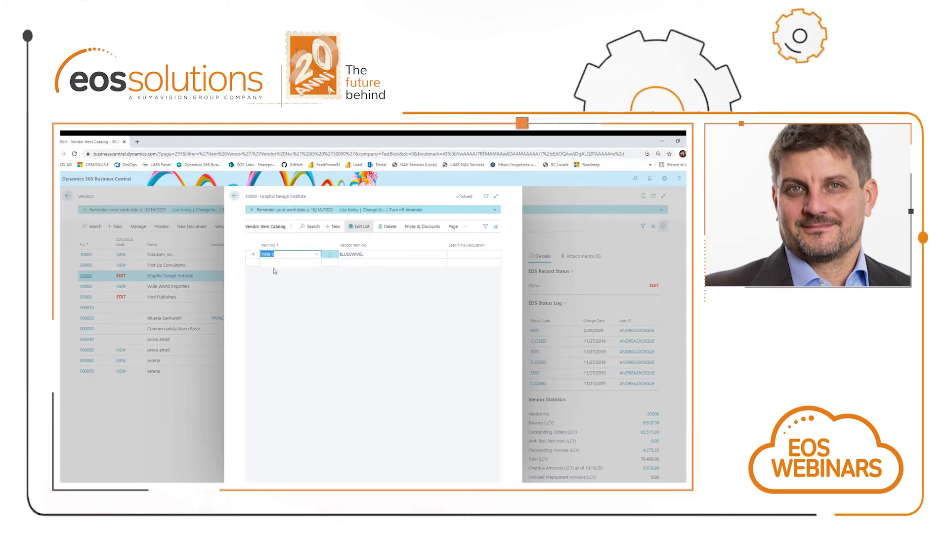
Add item 1000 (Bicicletta) to Graphic Design Institute's vendor item catalog and close the catalog
left_click(294, 270)
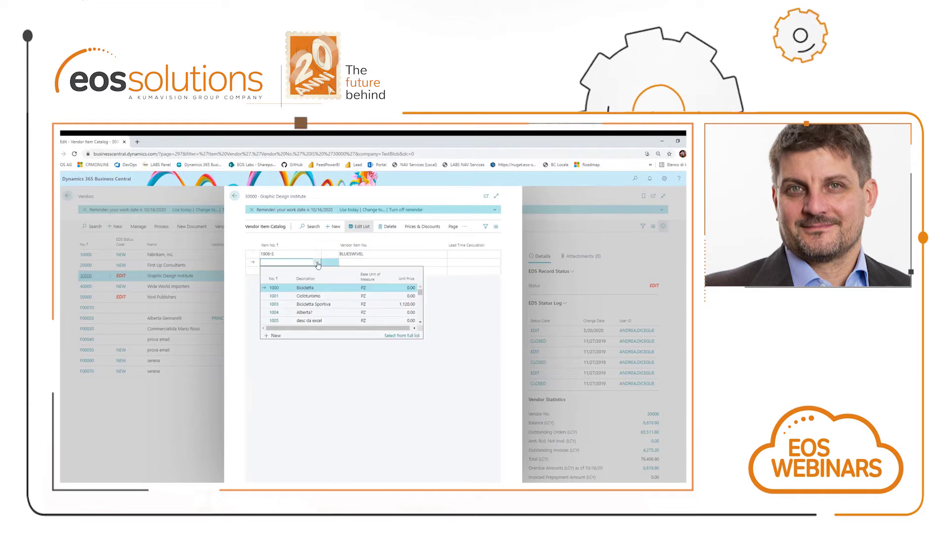
left_click(275, 288)
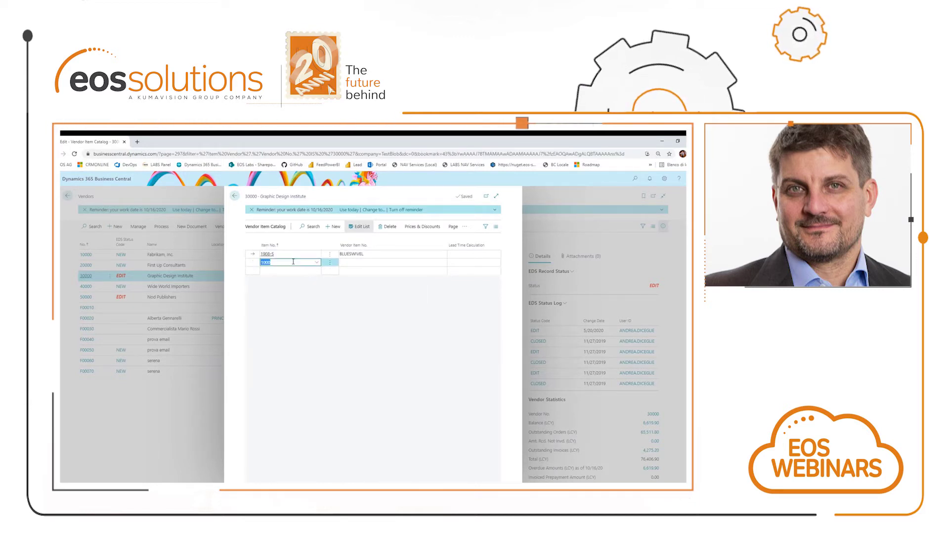
key("Escape")
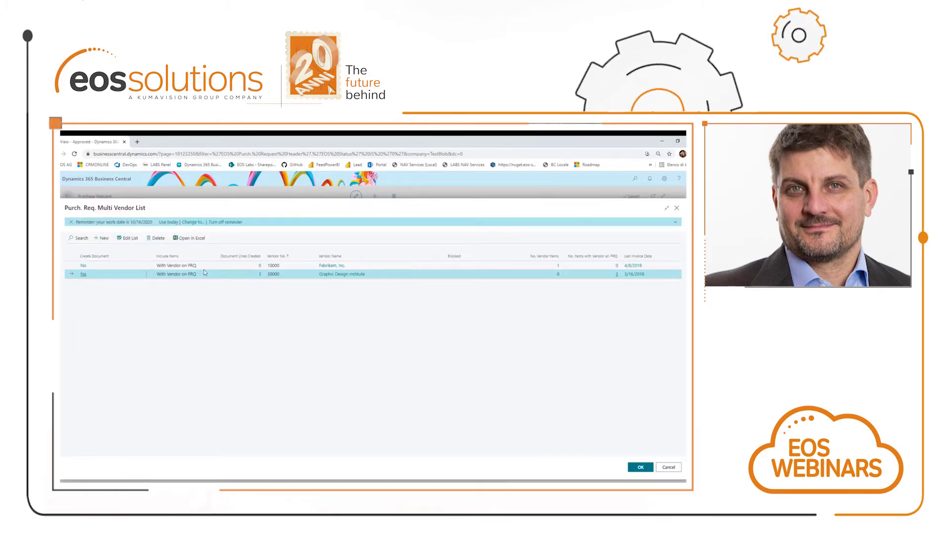
Close the outdated multi vendor list and rerun Create Purch. Document with document type Order and the item vendors preview enabled
key("Escape")
left_click(116, 241)
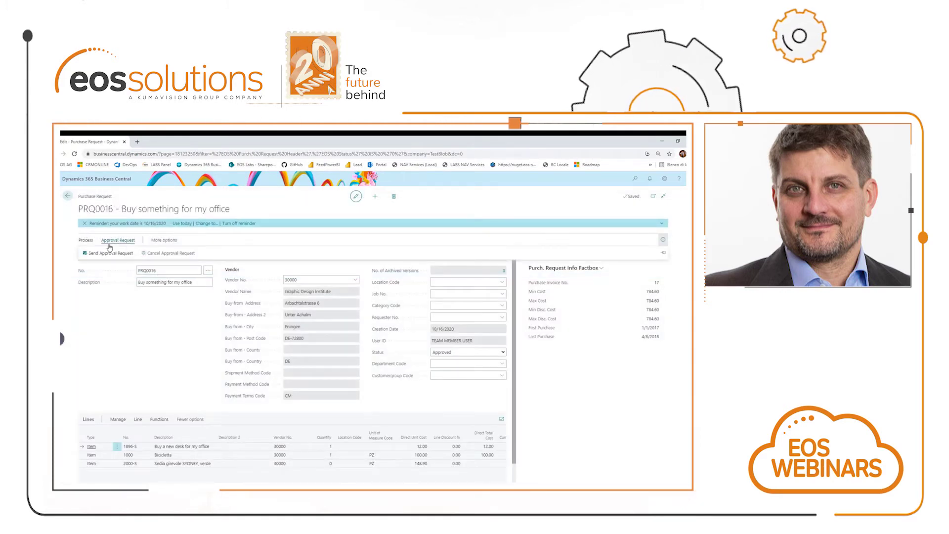
left_click(86, 241)
left_click(172, 253)
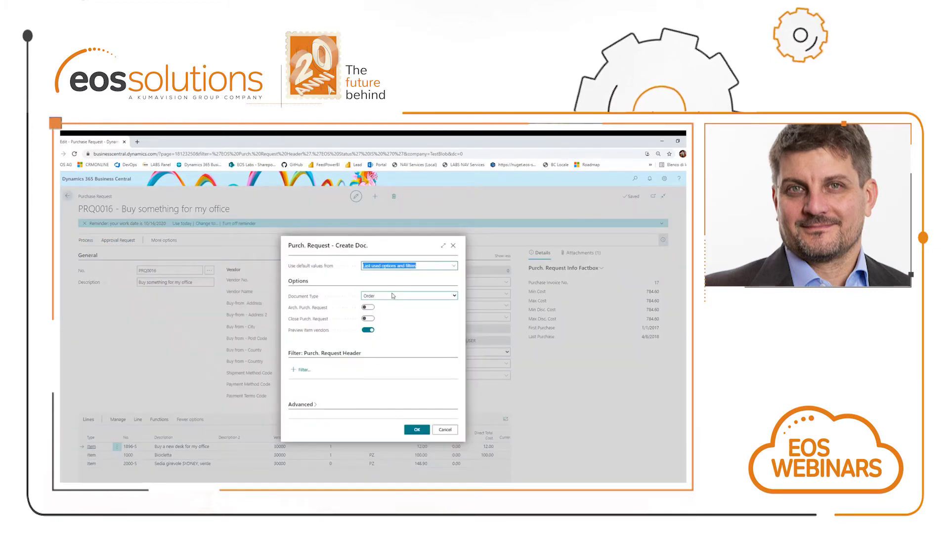
left_click(418, 428)
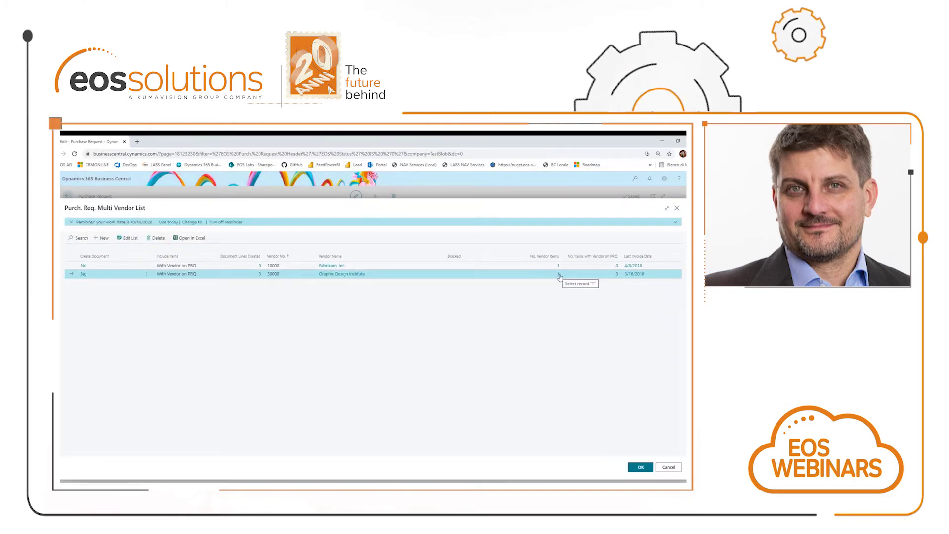
Examine both vendors' vendor items and Graphic Design Institute's items with vendor on PRQ, and close the multi vendor list
left_click(559, 275)
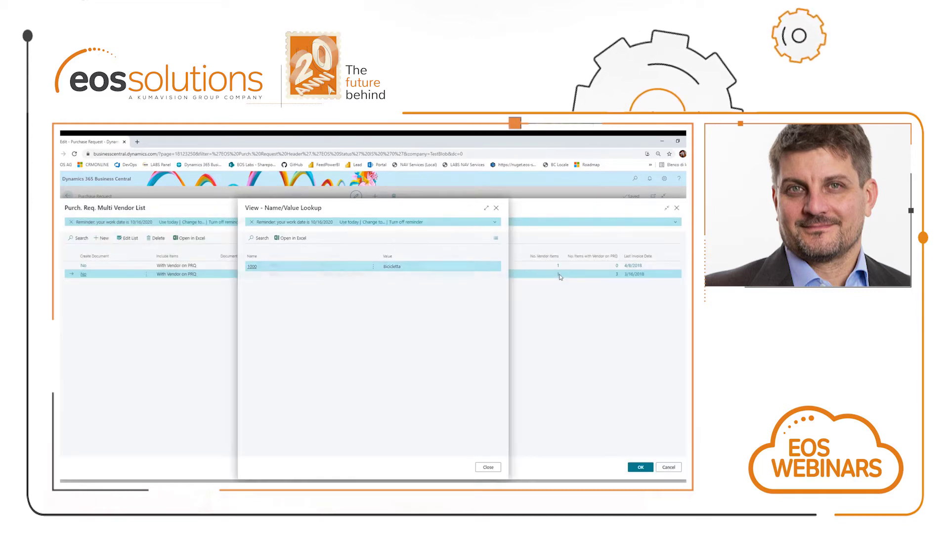
key("Escape")
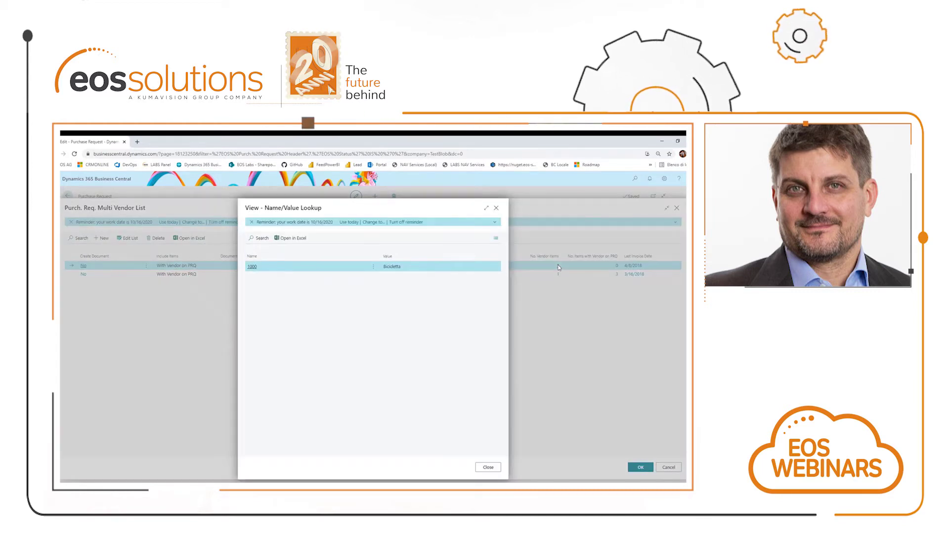
key("Escape")
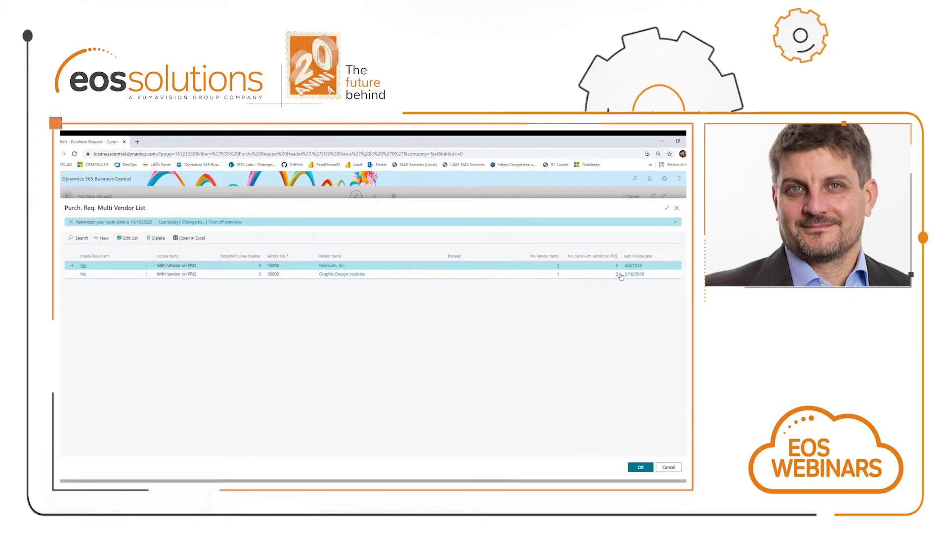
left_click(617, 275)
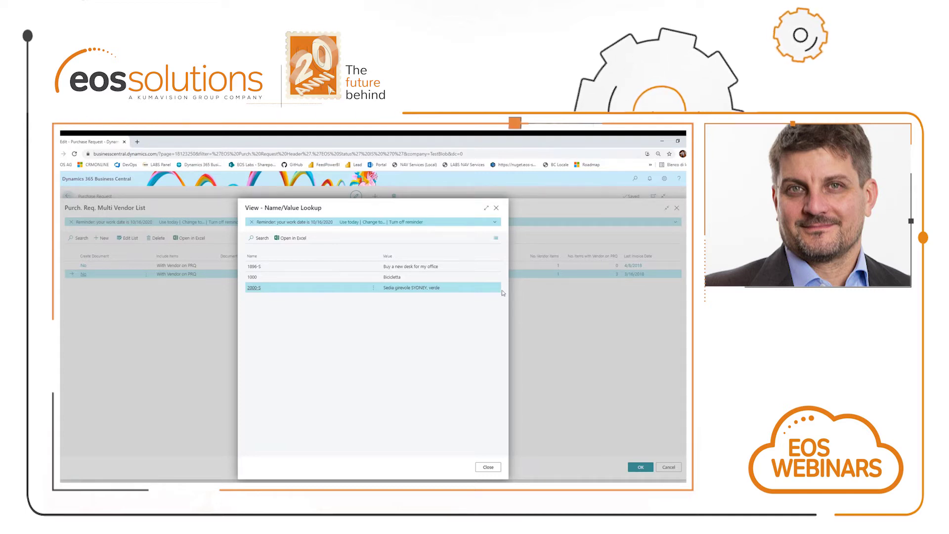
key("Escape")
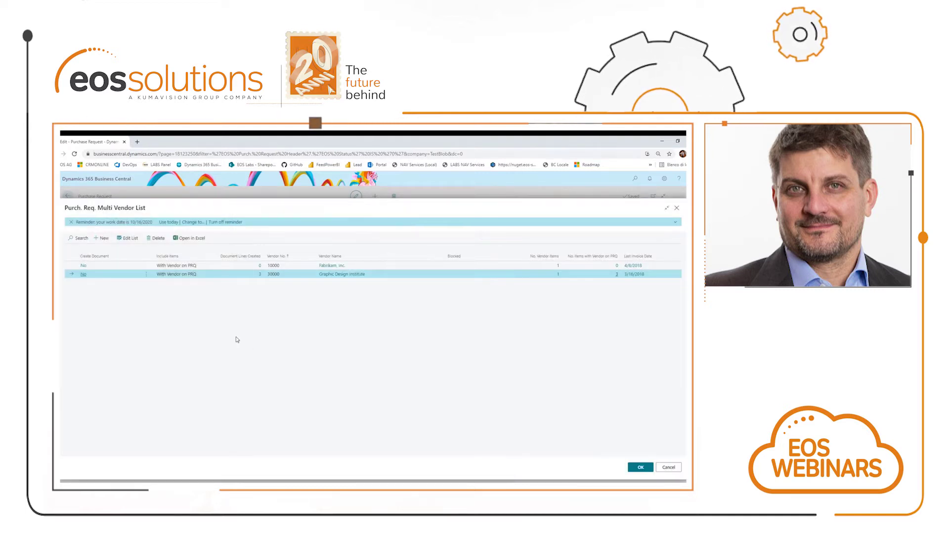
key("Escape")
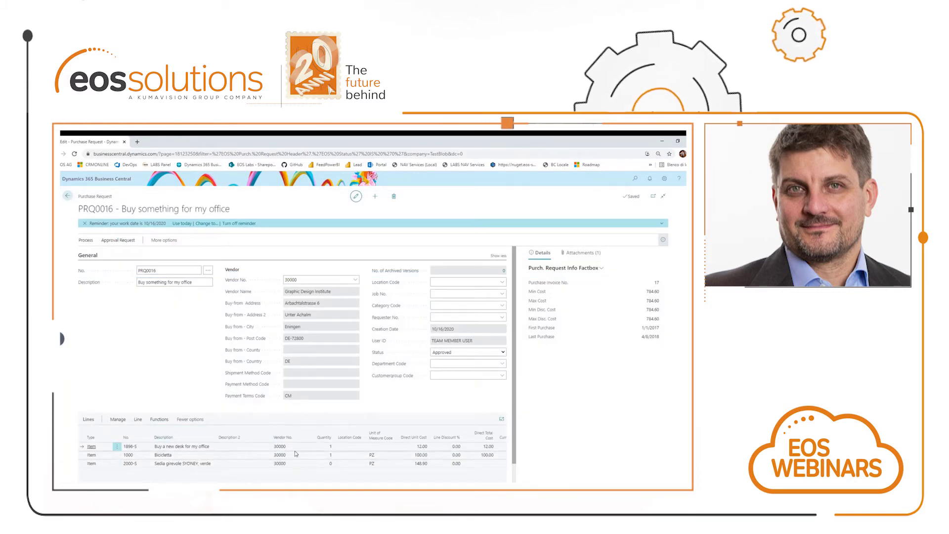
Create a purchase order from the request for Graphic Design Institute only, and open the created document
left_click(113, 241)
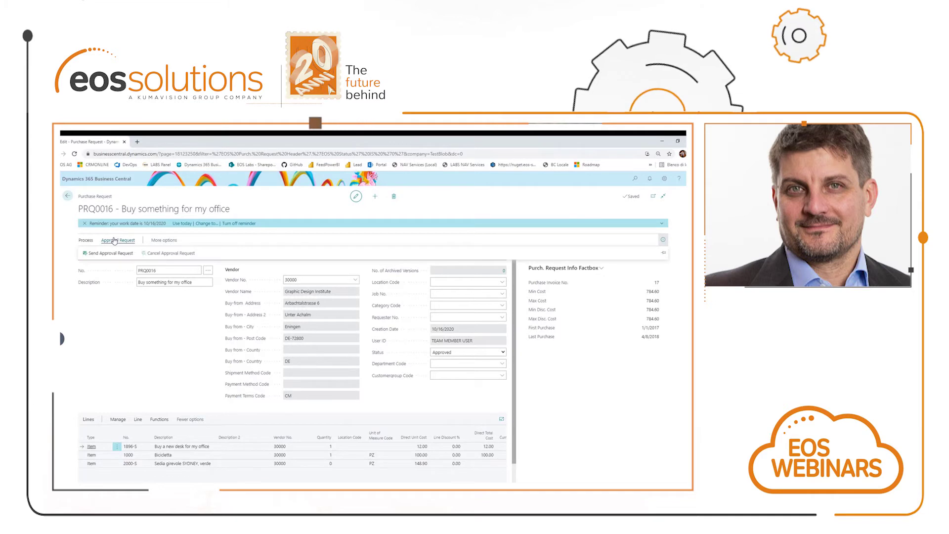
left_click(92, 243)
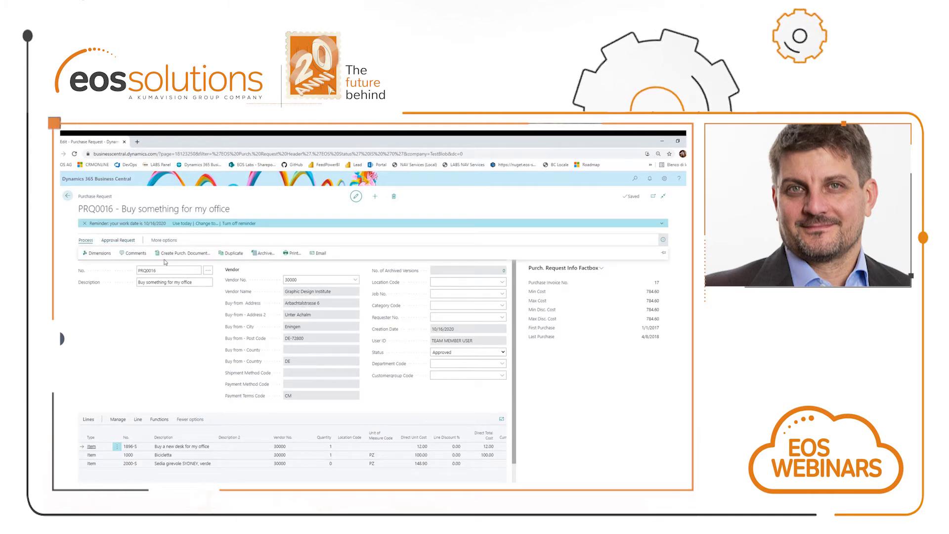
left_click(186, 252)
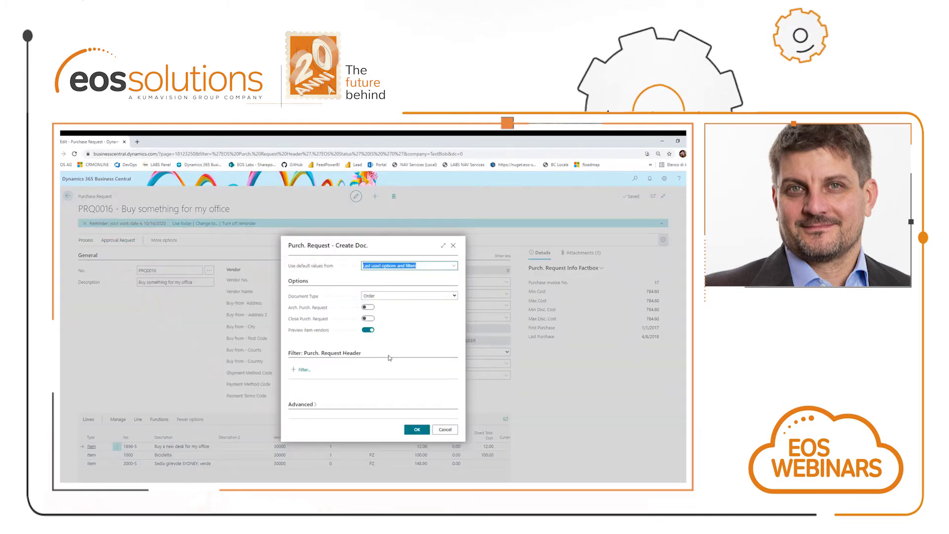
left_click(416, 429)
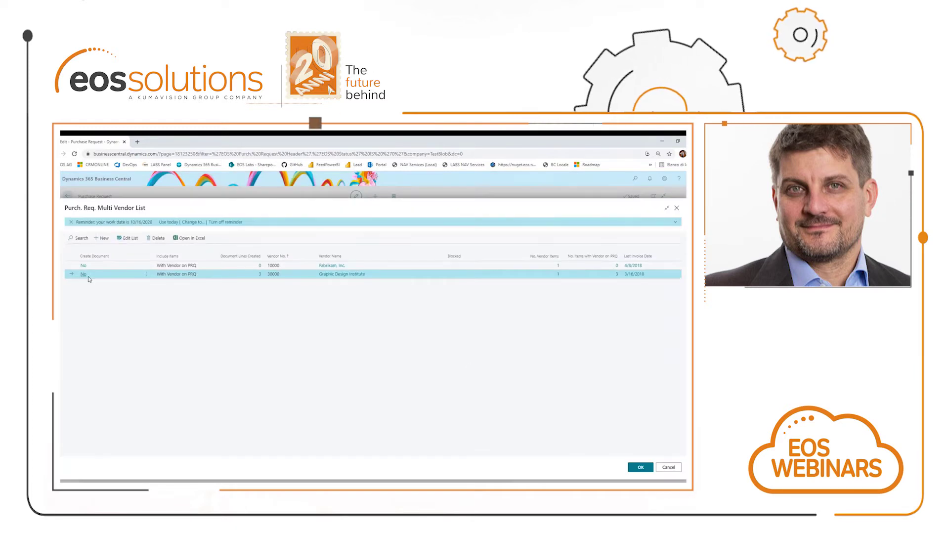
left_click(113, 272)
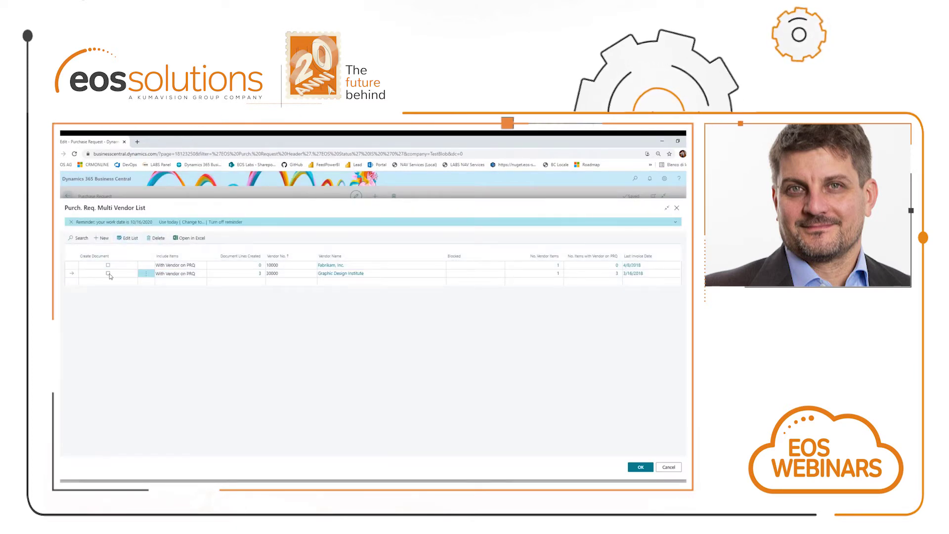
left_click(640, 466)
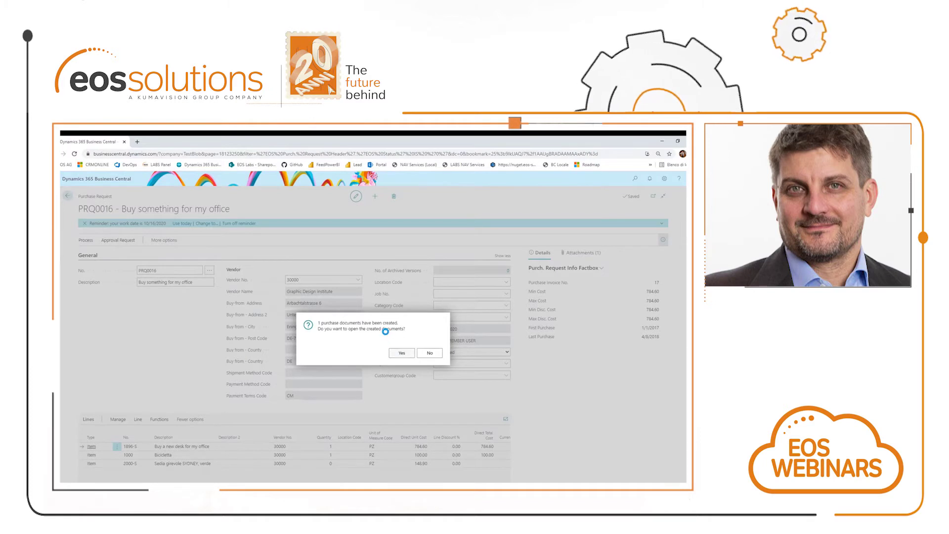
left_click(402, 353)
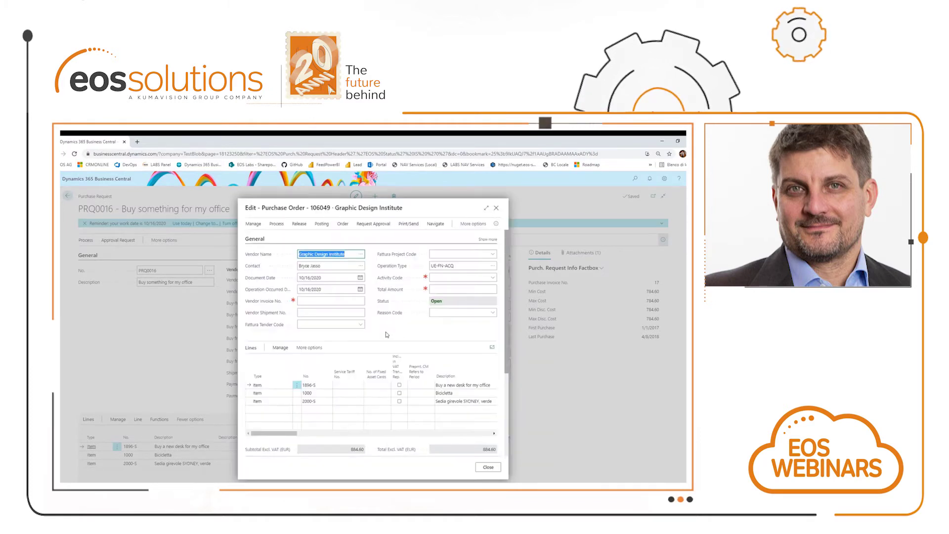
Enlarge the purchase order and run Get Purch. Request Lines for its lines
left_click(487, 210)
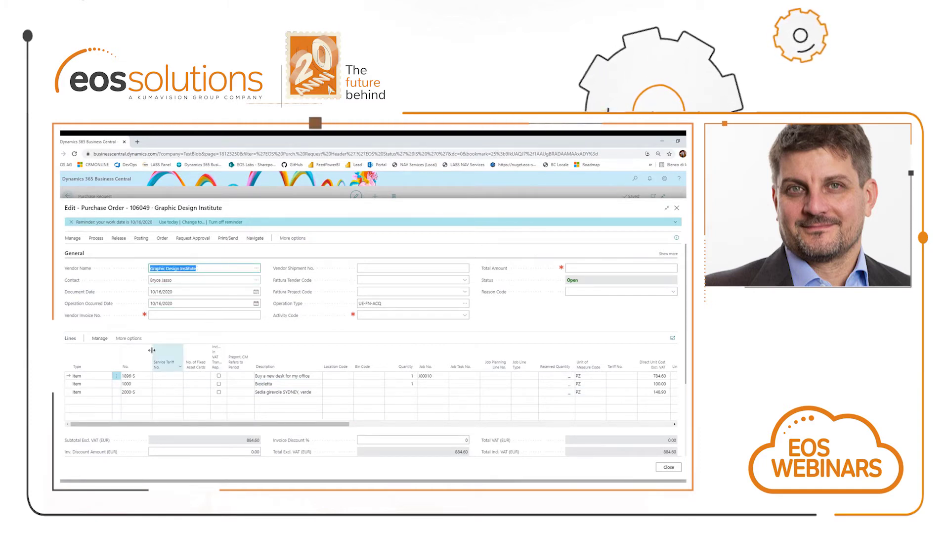
left_click(105, 340)
left_click(125, 339)
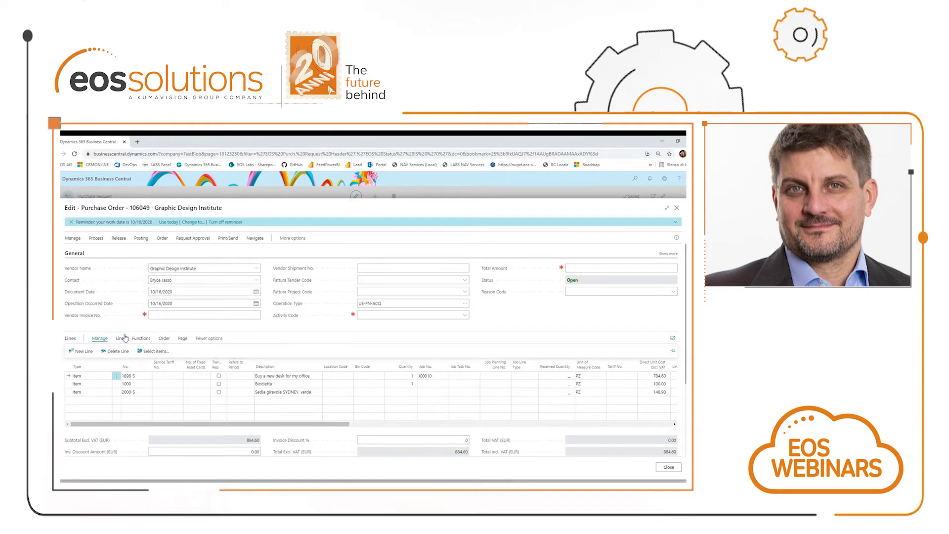
left_click(119, 340)
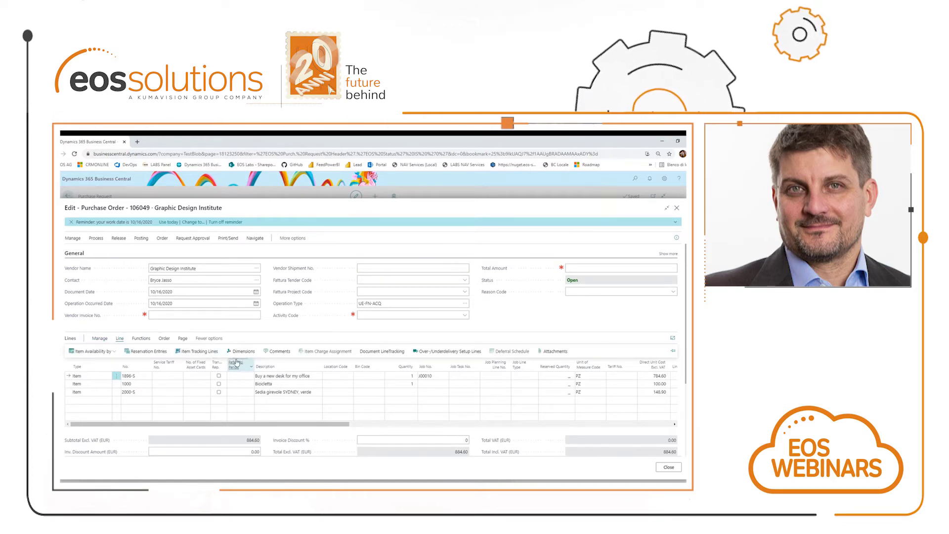
left_click(140, 341)
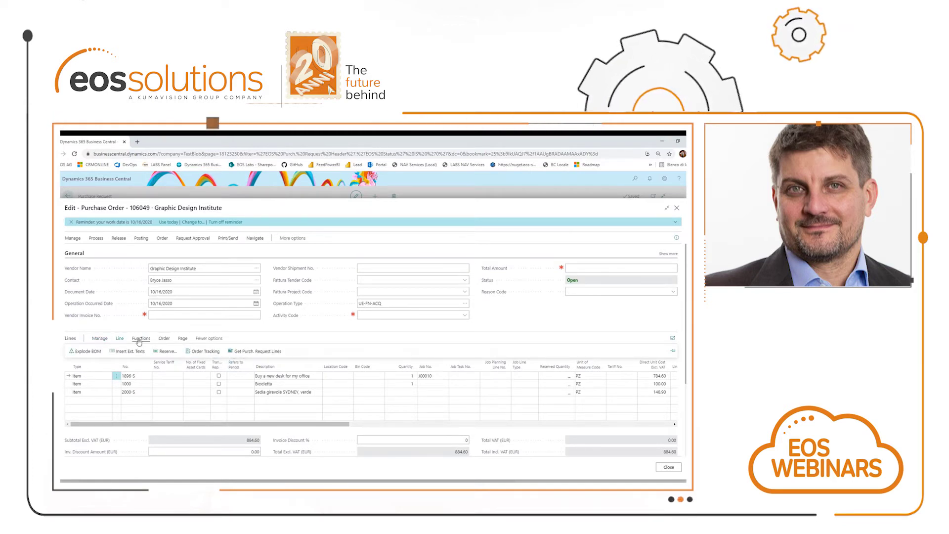
left_click(245, 352)
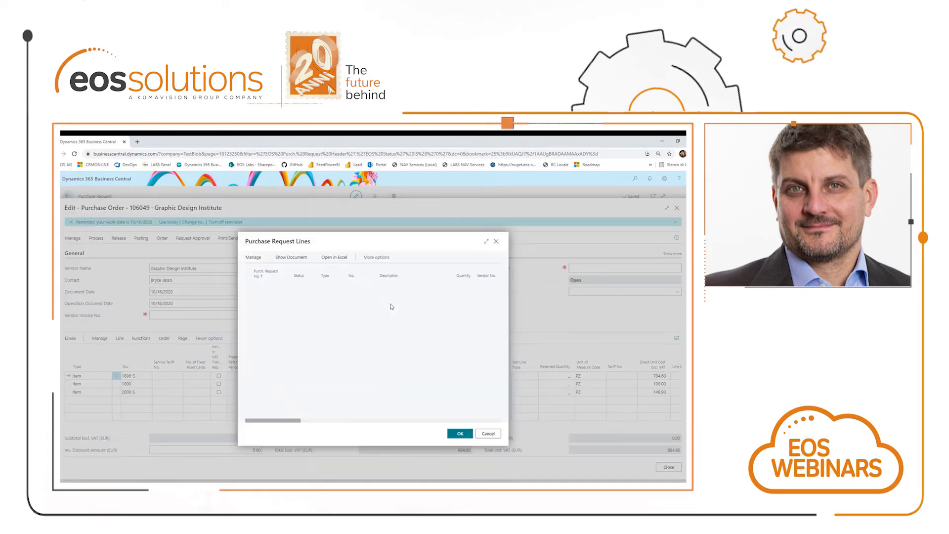
Enlarge the Purchase Request Lines list and clear its Vendor No. filter
left_click(486, 241)
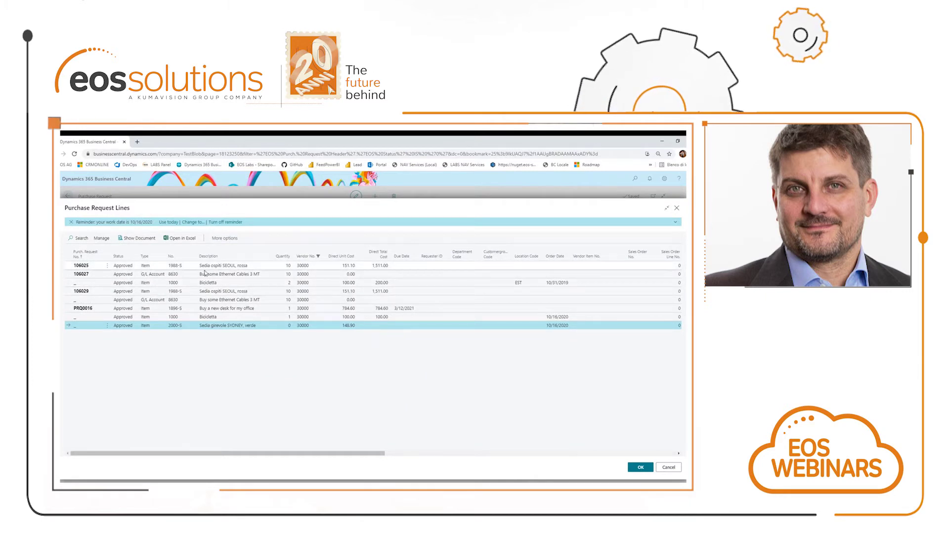
left_click(325, 257)
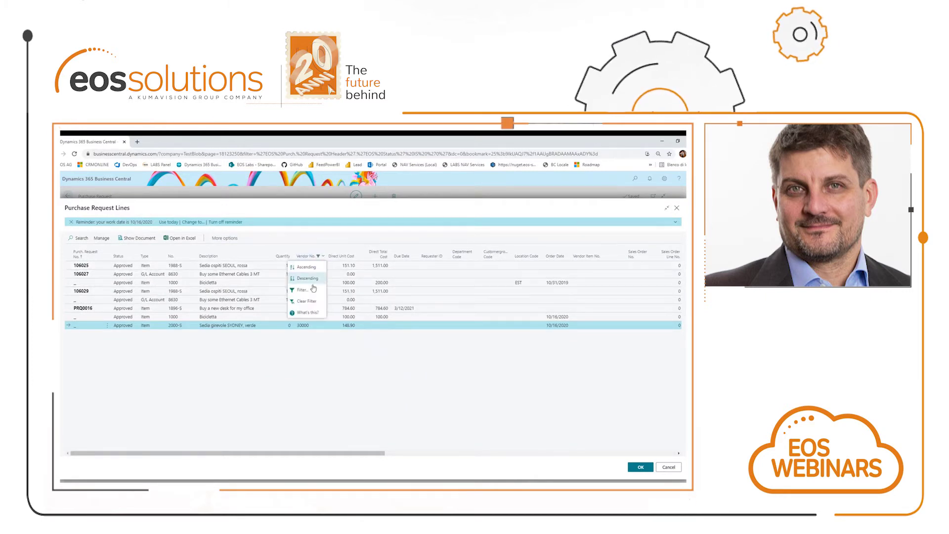
left_click(305, 298)
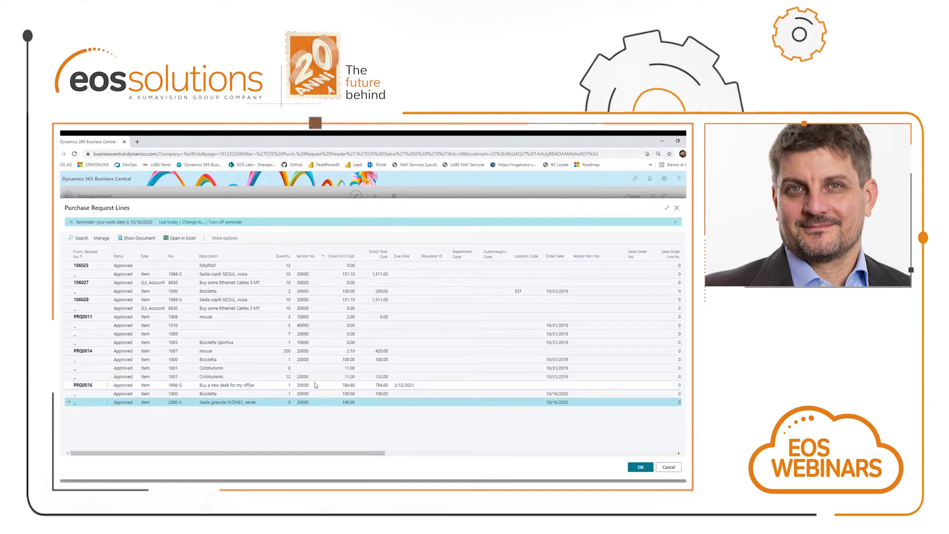
Add request 106029's item 1988-S, PRQ0011's item 1009 and PRQ0014's item 1001 with quantity 12 to the order, closing the original requests
left_click(307, 379)
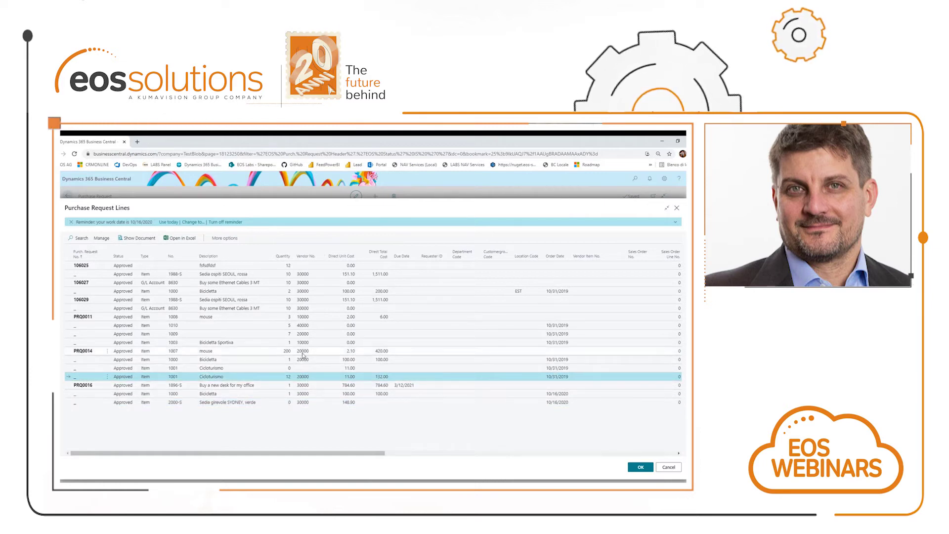
left_click(129, 299, "ctrl")
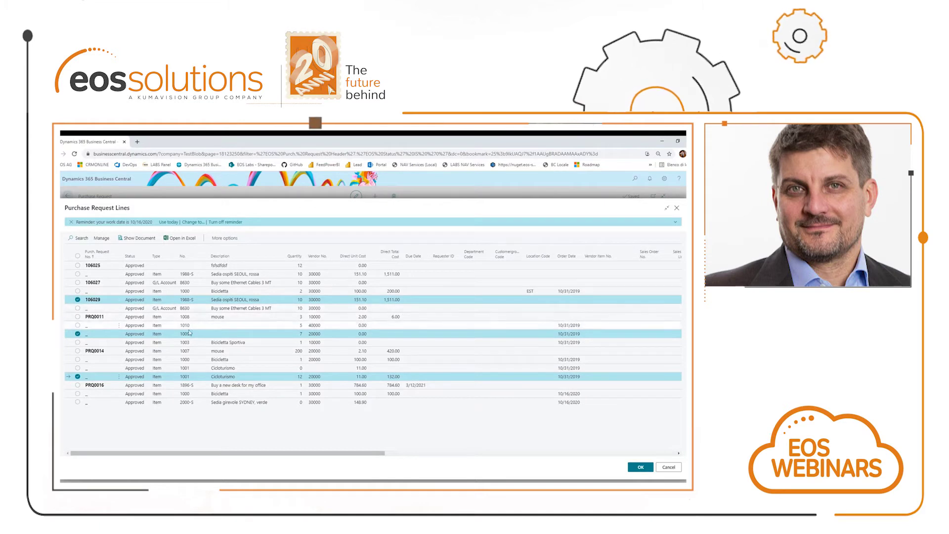
left_click(637, 467)
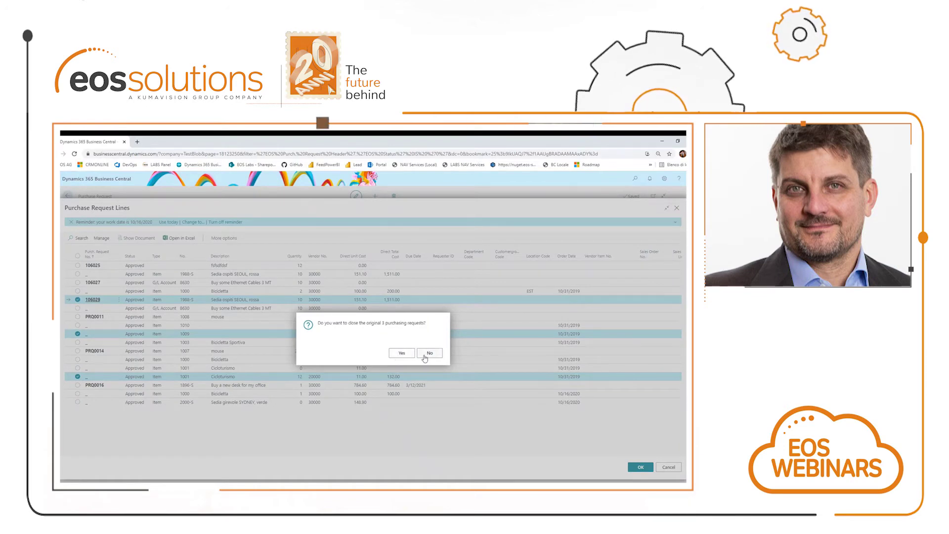
left_click(403, 355)
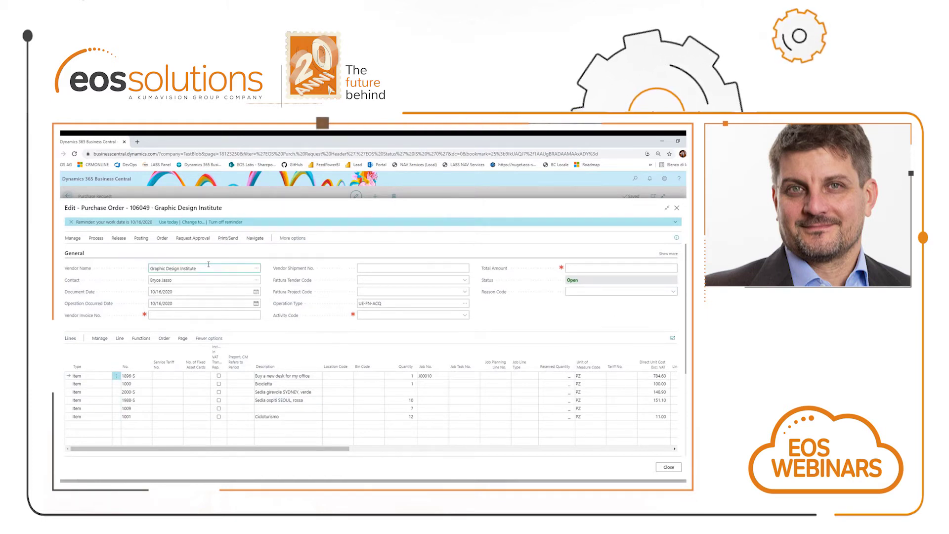
Try to release the Graphic Design Institute purchase order
left_click(97, 239)
left_click(119, 239)
left_click(82, 252)
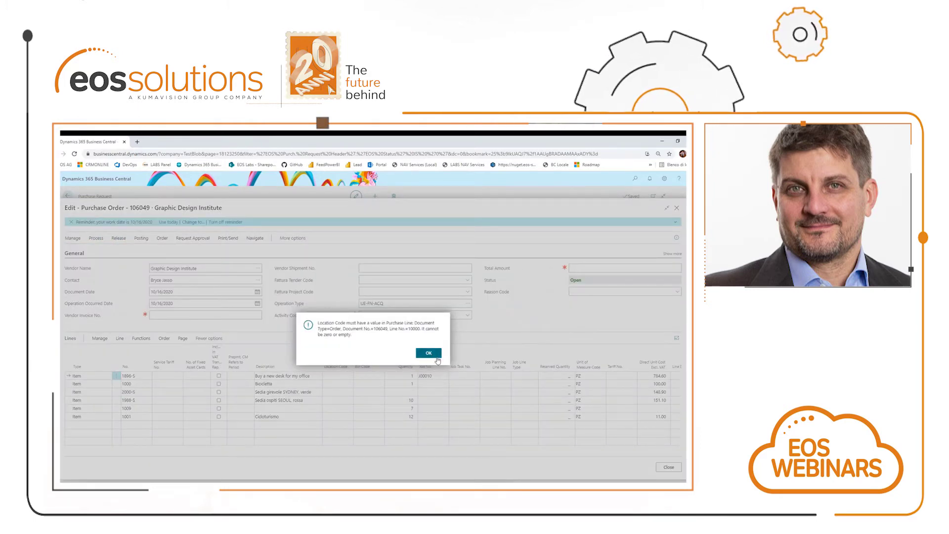
Fill in the order's vendor invoice number 123, activity code and total amount 884.60, and try to release it again
left_click(428, 353)
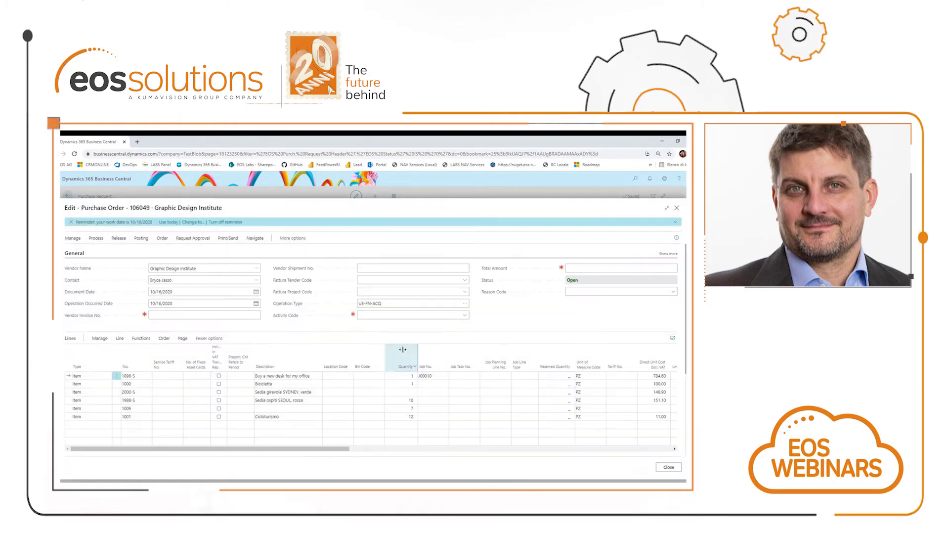
left_click(178, 312)
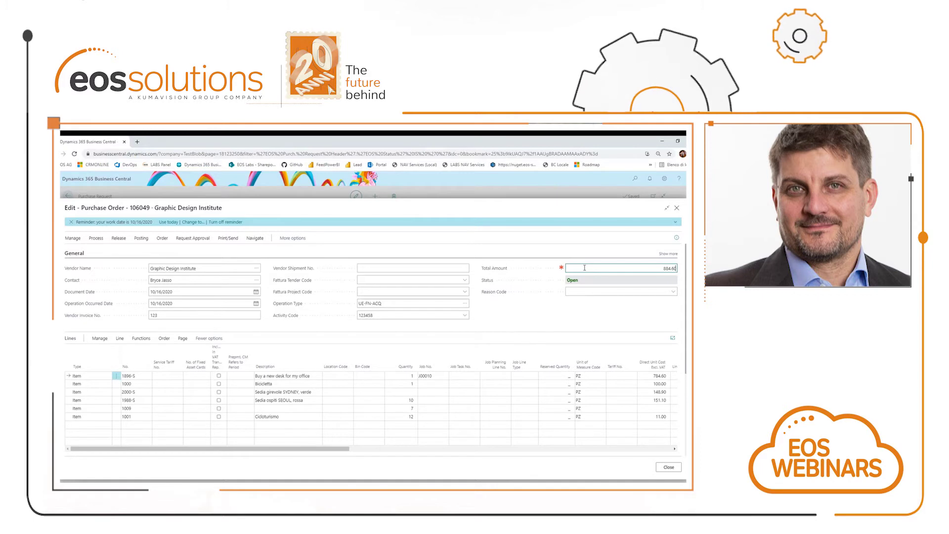
left_click(119, 238)
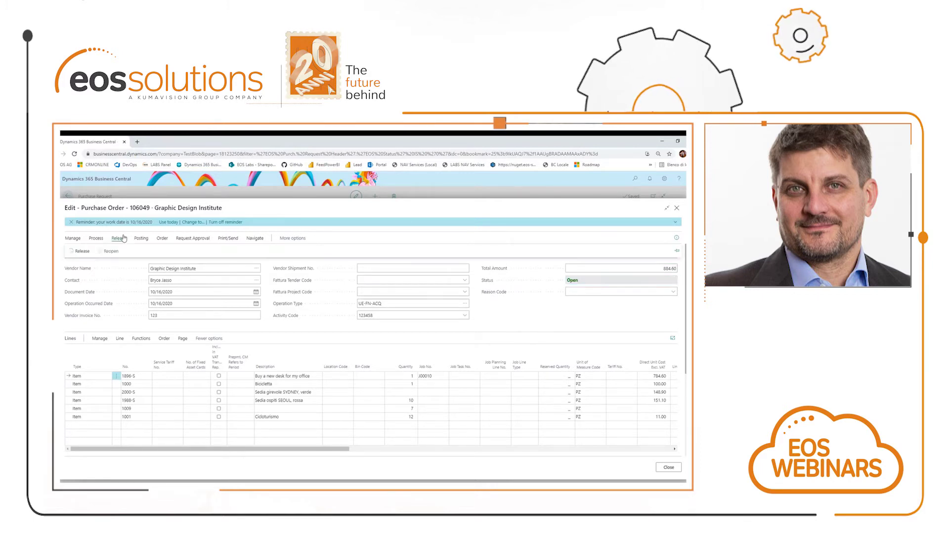
left_click(81, 251)
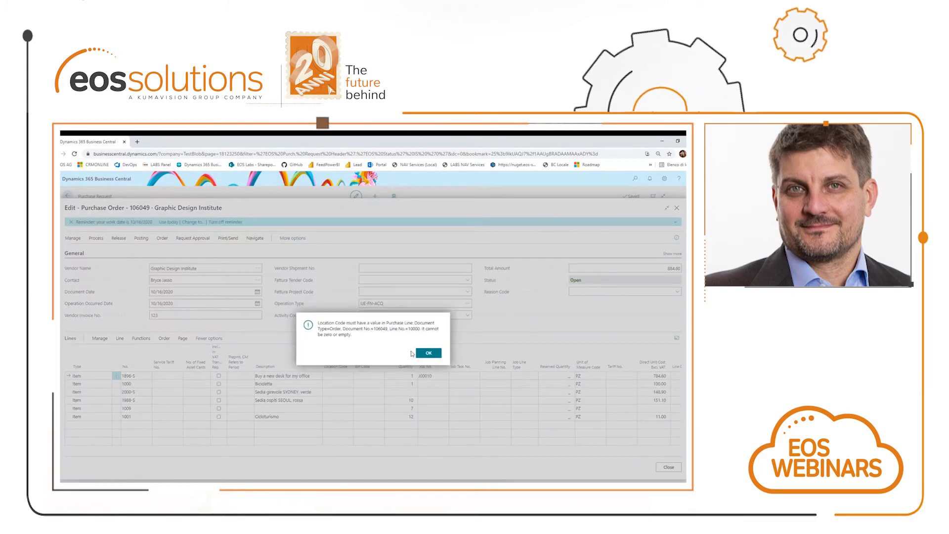
left_click(426, 353)
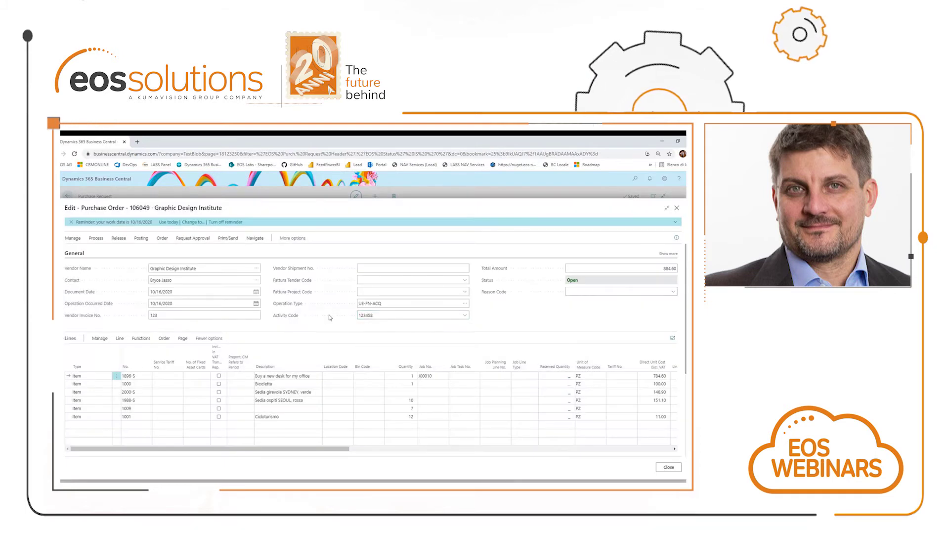
Set the location code to EST on all six purchase order lines
left_click(341, 287)
left_click(349, 286)
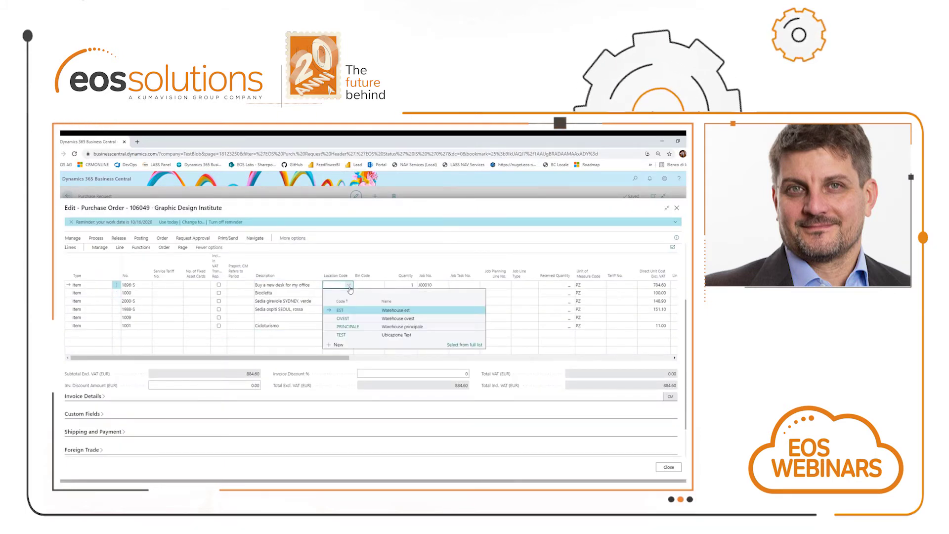
left_click(334, 310)
left_click(335, 293)
type("EST")
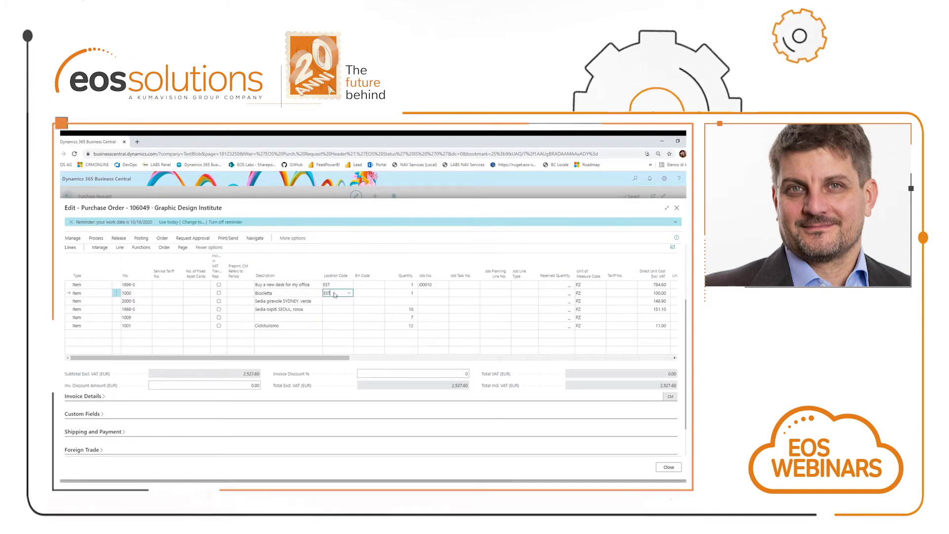
key("Down")
key("Down")
key("Down")
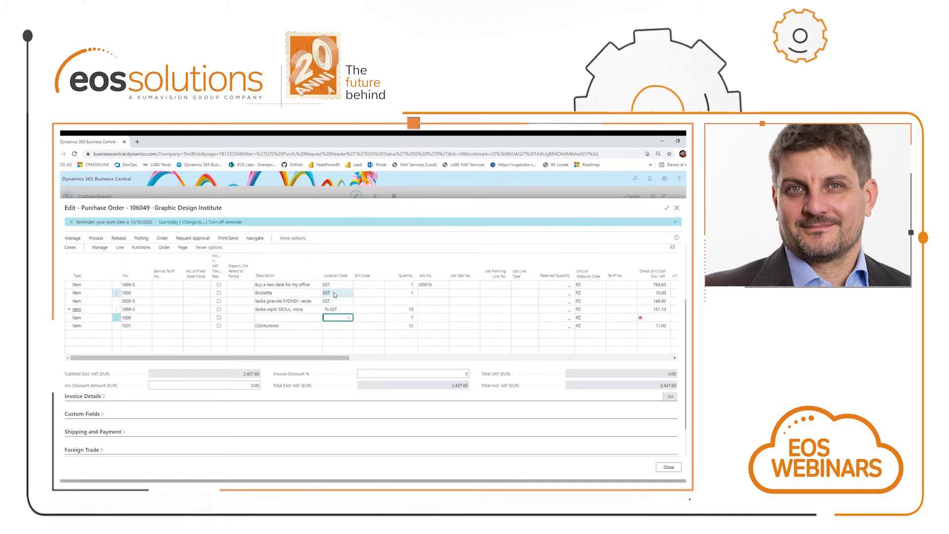
key("Down")
key("F8")
key("Up")
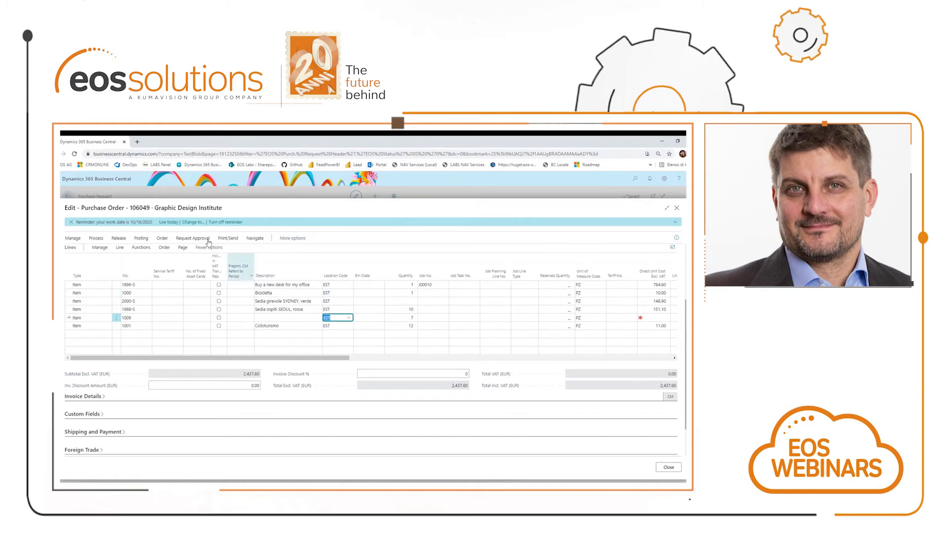
Release the purchase order and return to the purchase requests list
left_click(119, 238)
left_click(81, 251)
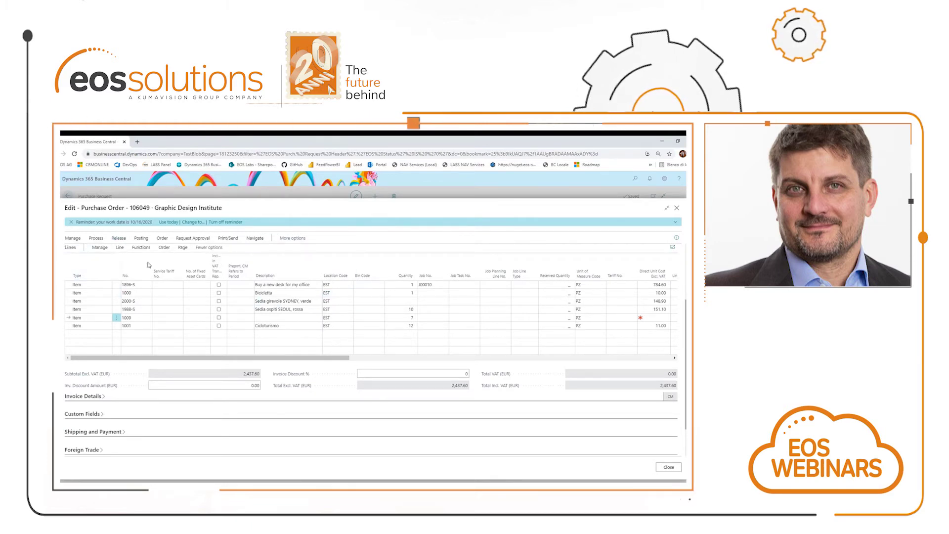
key("Escape")
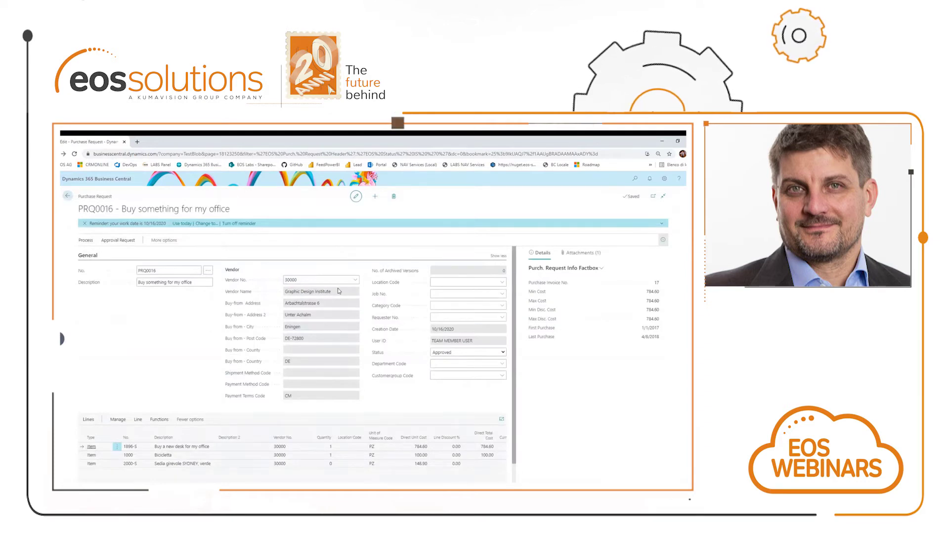
key("Escape")
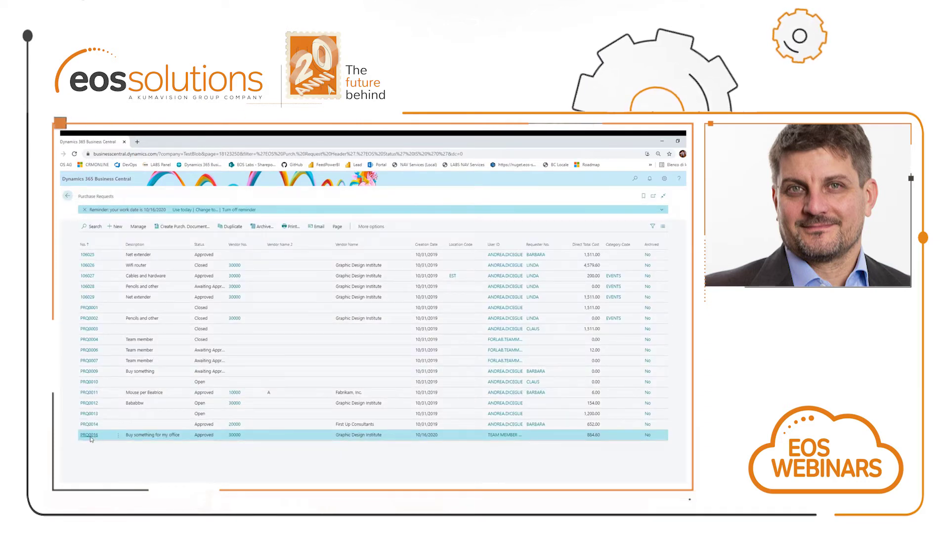
Open request PRQ0016 and look up the purchase document lines linked to its desk line
left_click(90, 437)
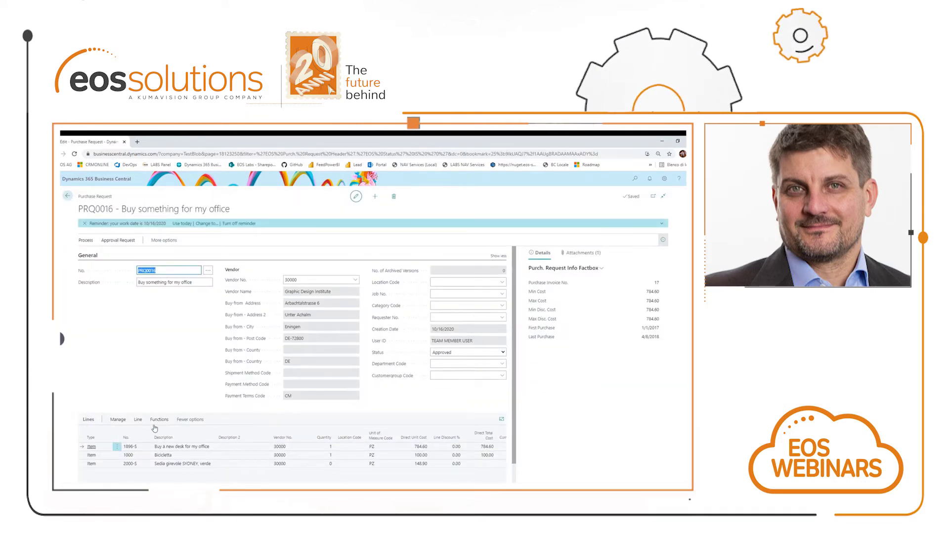
left_click(138, 419)
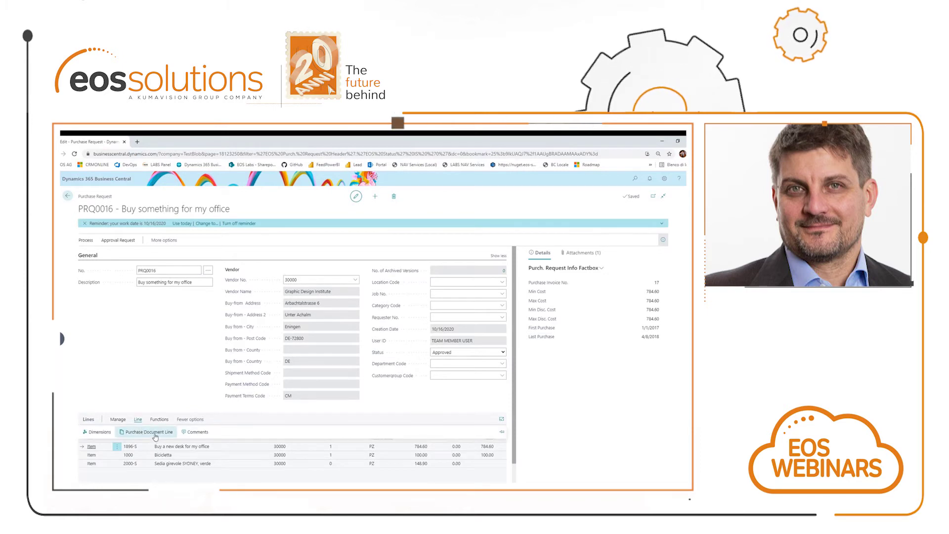
left_click(154, 436)
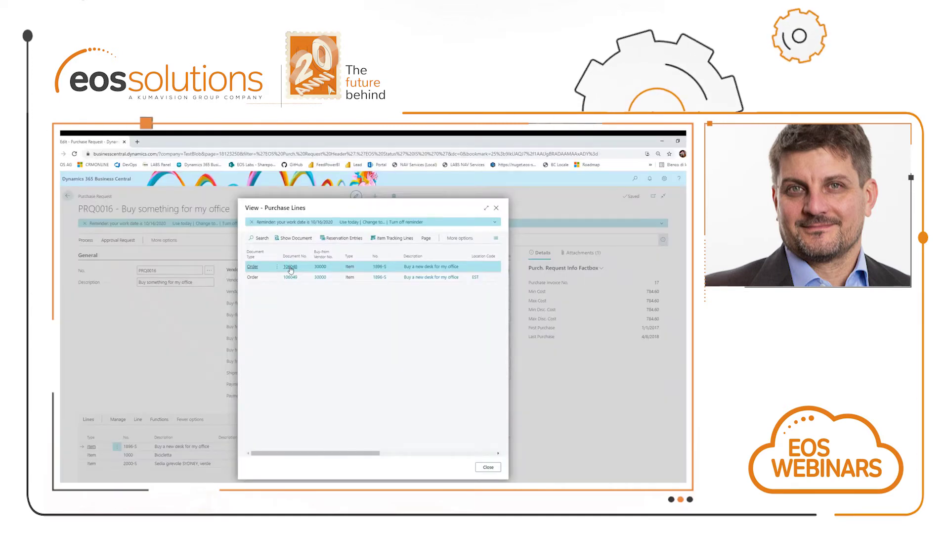
right_click(291, 269)
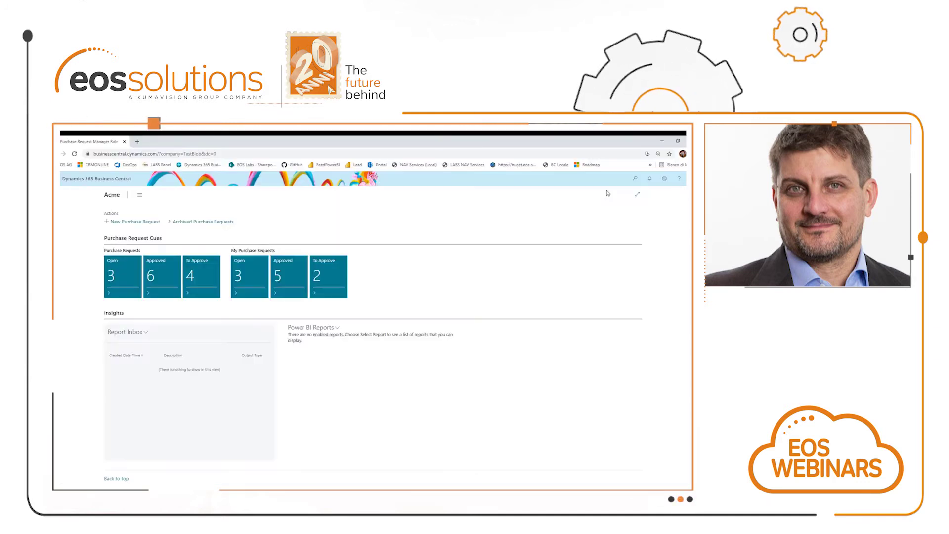
Open the "Buy something" request PRQ0009 from the purchase requests awaiting approval
left_click(635, 178)
left_click(220, 312)
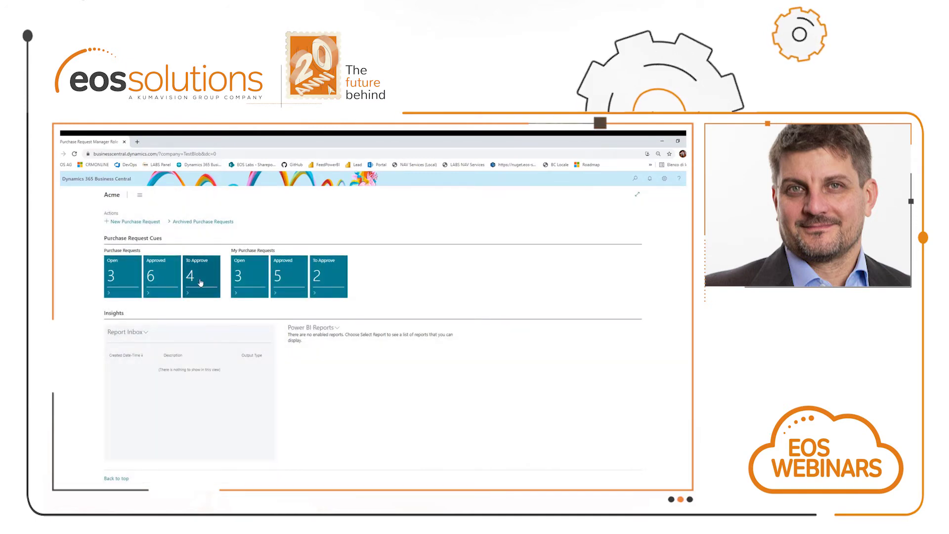
left_click(202, 281)
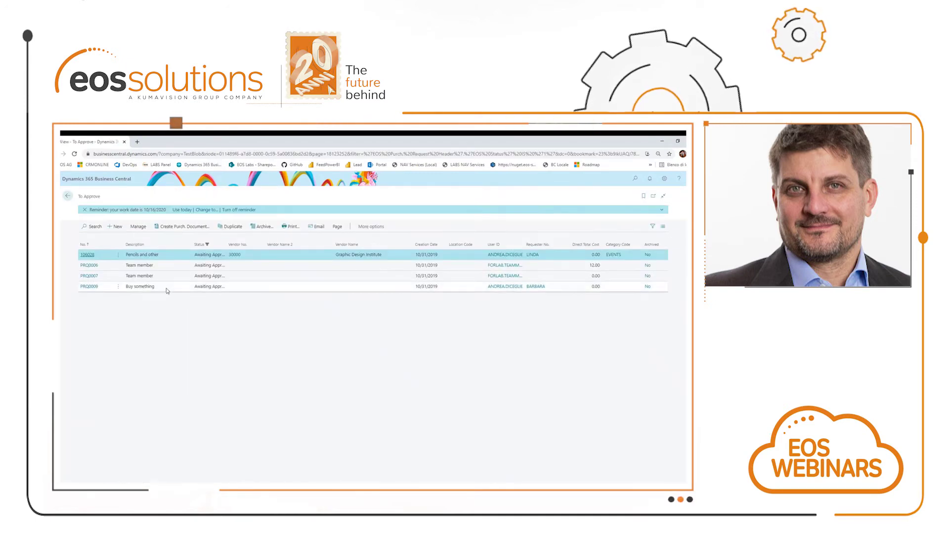
left_click(167, 287)
left_click(89, 288)
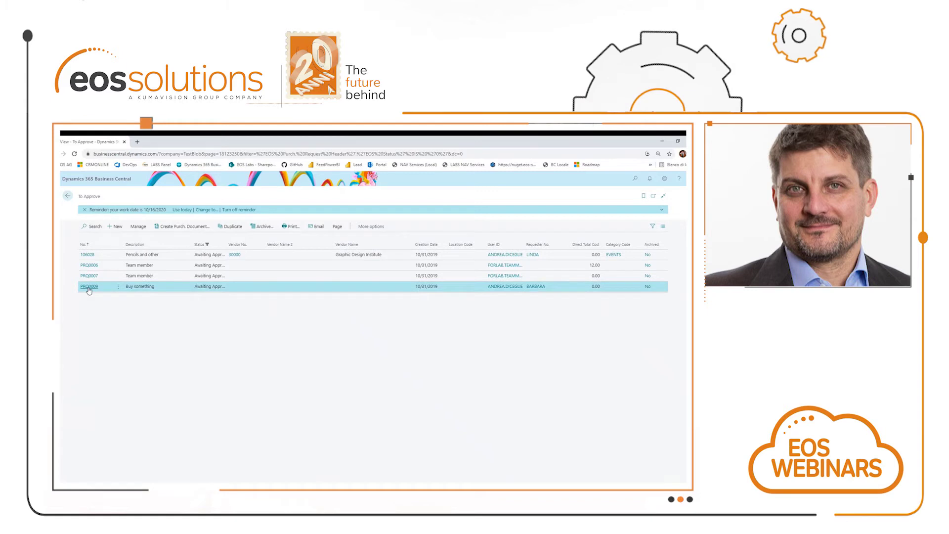
Duplicate request PRQ0009, review the header and lines of the enlarged copy, and close it
left_click(122, 241)
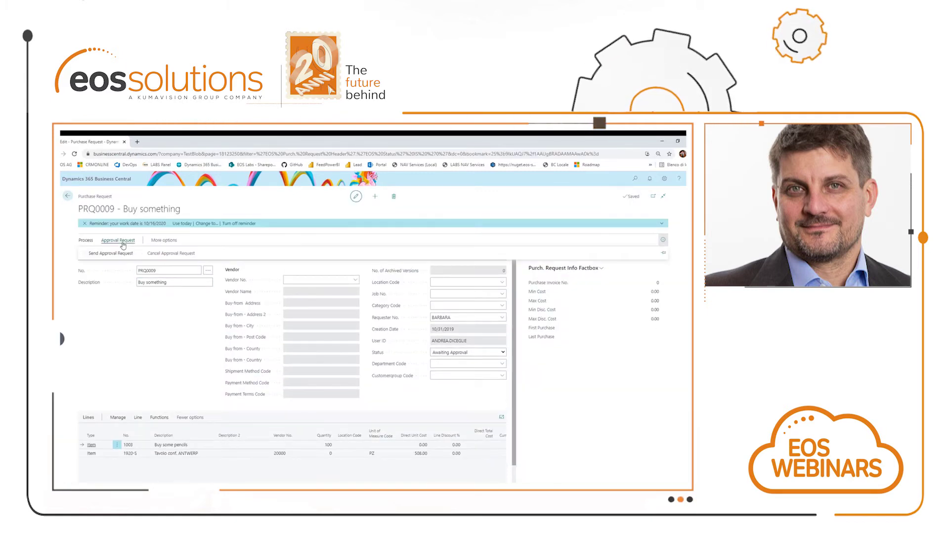
left_click(86, 240)
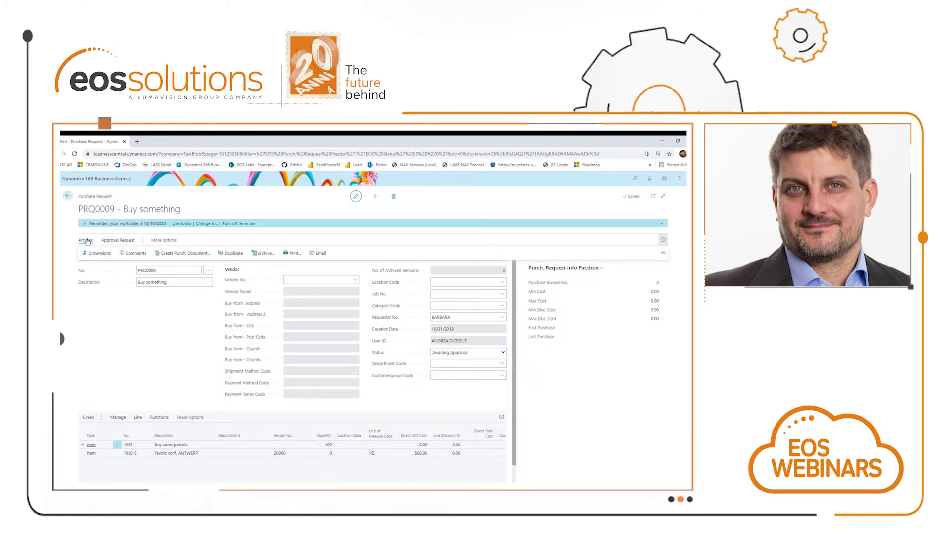
left_click(240, 256)
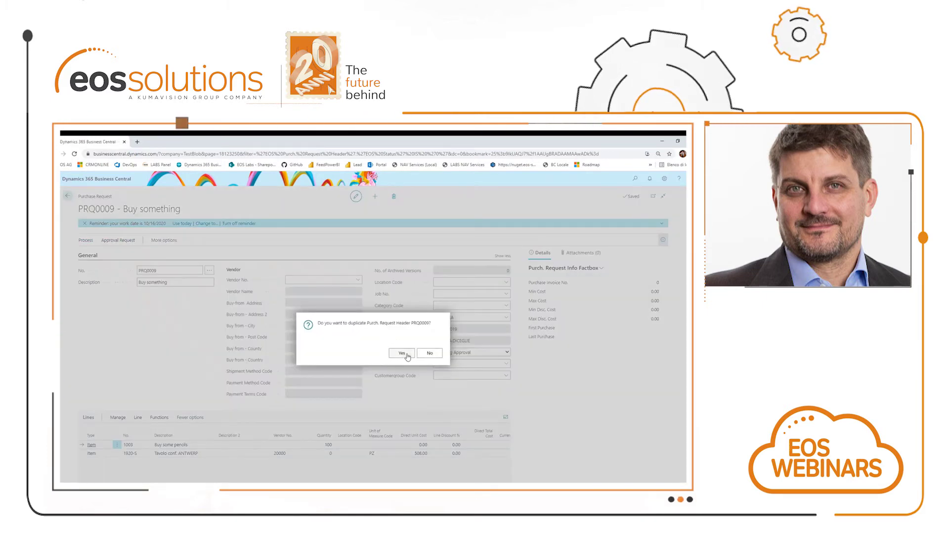
left_click(403, 352)
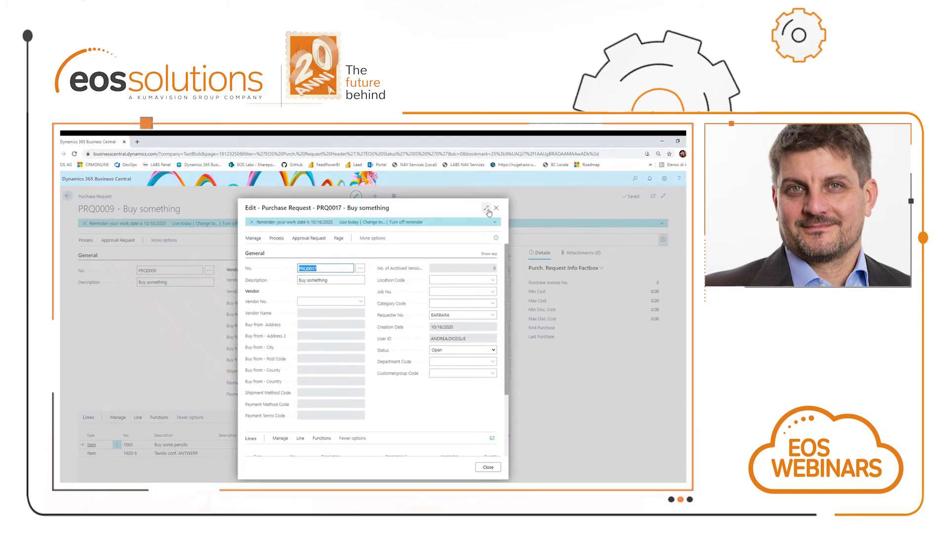
left_click(486, 206)
scroll(332, 398, "down", 2)
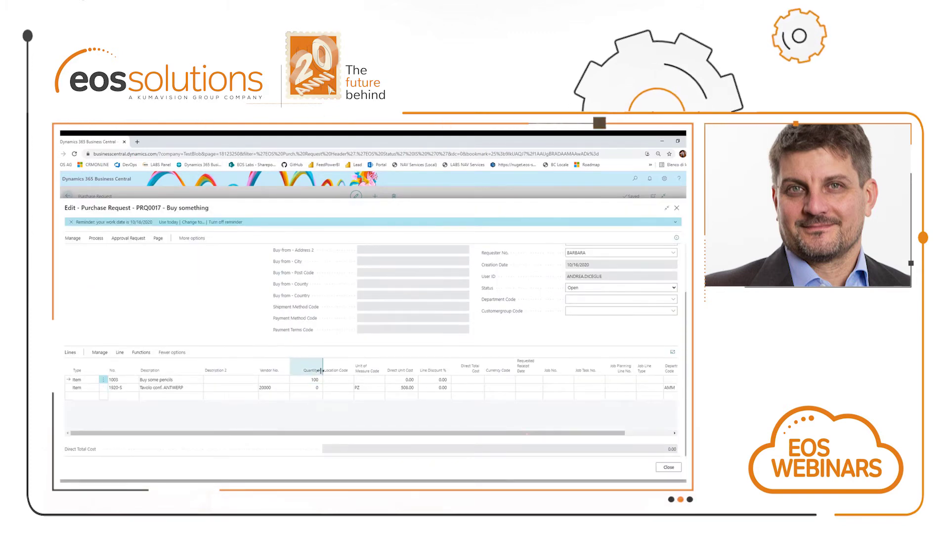
scroll(321, 367, "up", 2)
key("Escape")
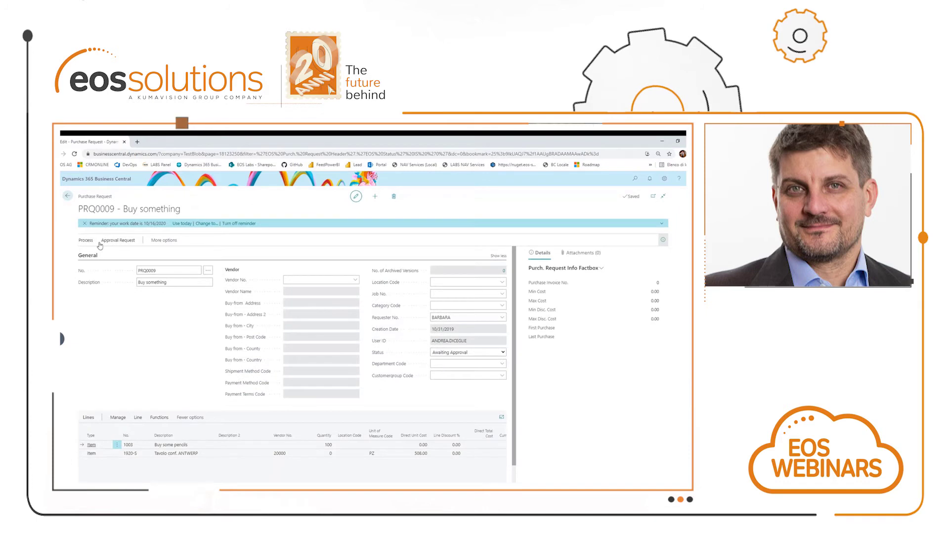
Archive request PRQ0009 and view its list of archived versions
left_click(85, 241)
left_click(263, 253)
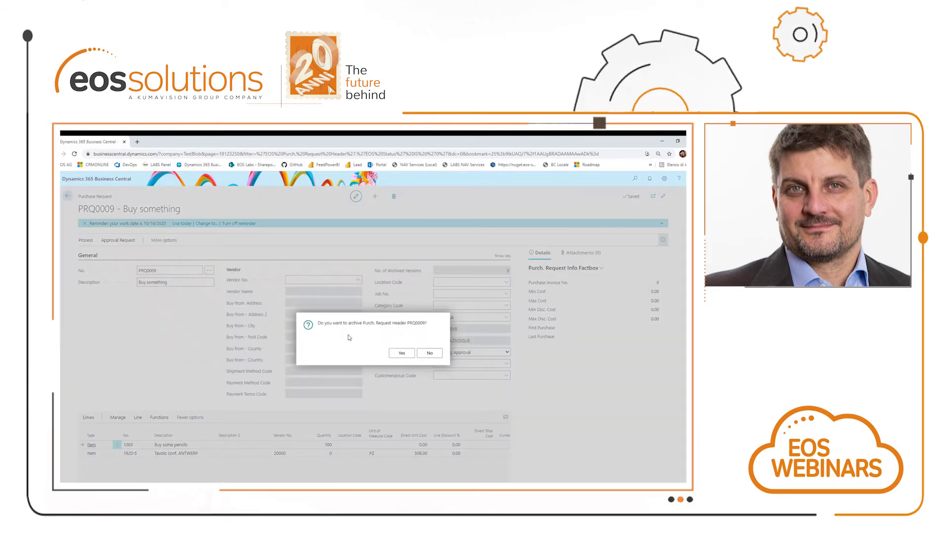
left_click(400, 353)
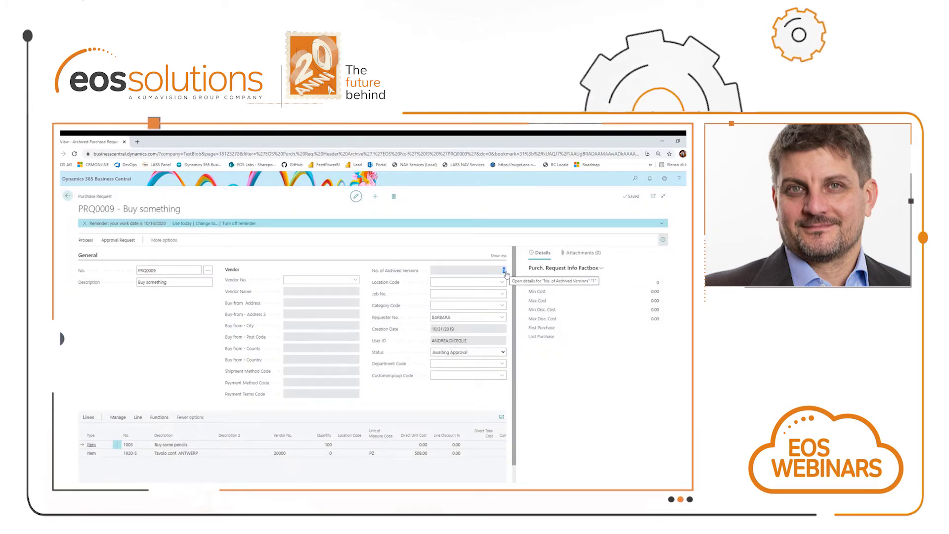
left_click(504, 271)
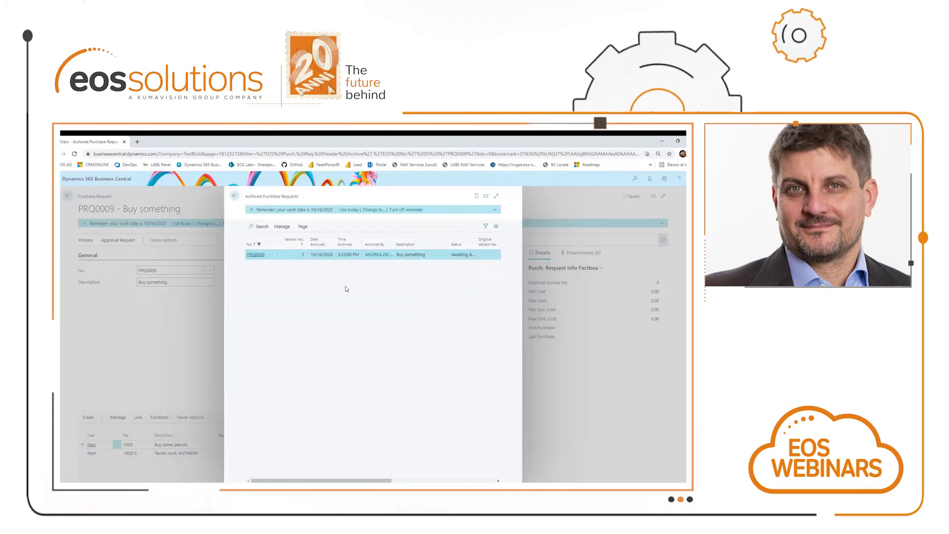
Close the archived versions list and archive request PRQ0009 a second time
left_click(154, 254)
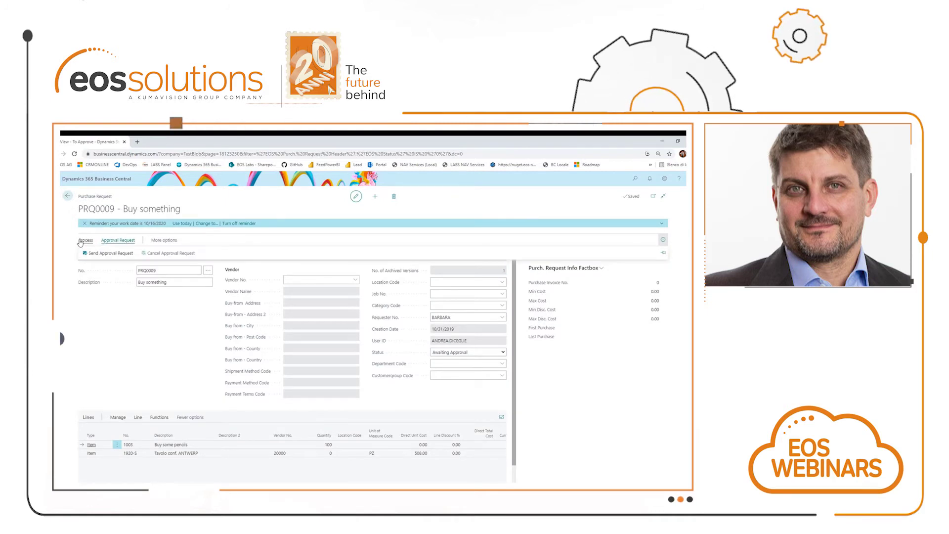
left_click(85, 241)
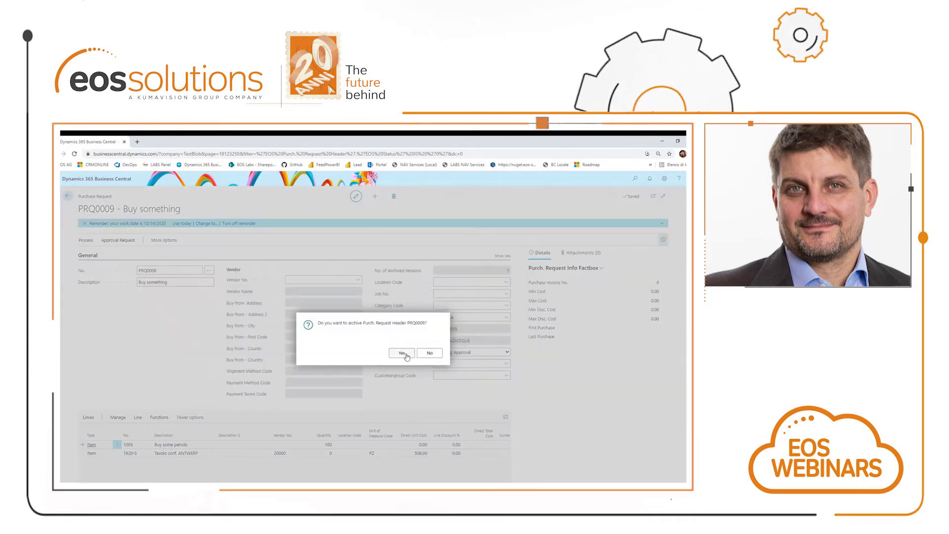
left_click(402, 353)
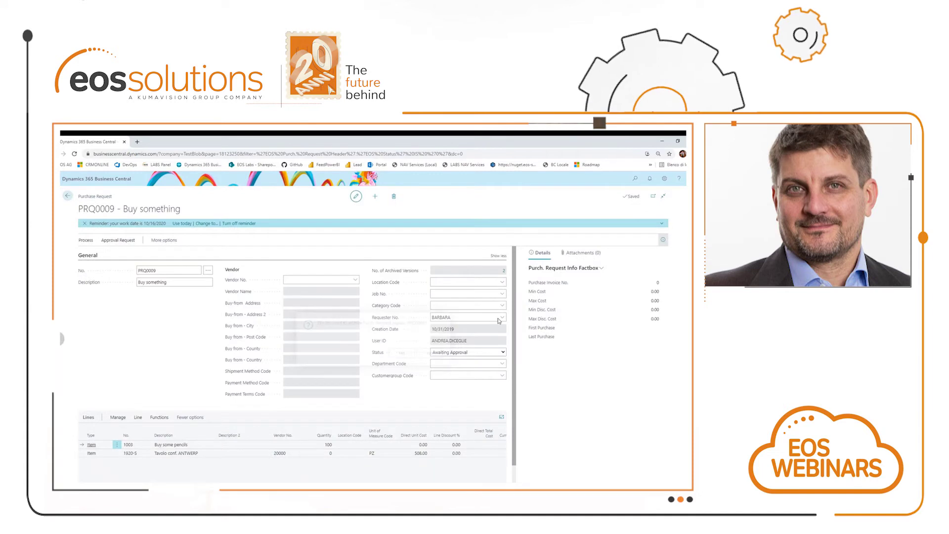
Return to the role center and check the list of purchase requests to approve
left_click(361, 198)
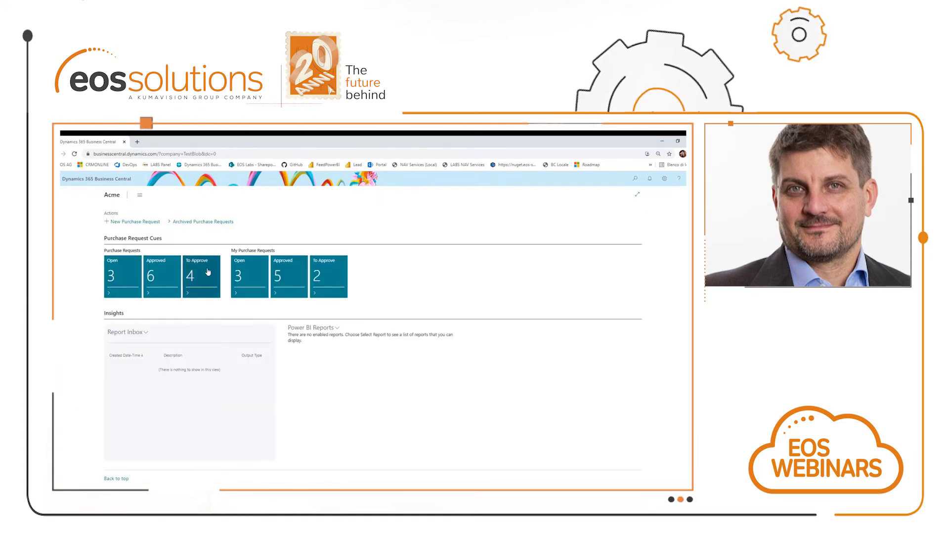
left_click(207, 271)
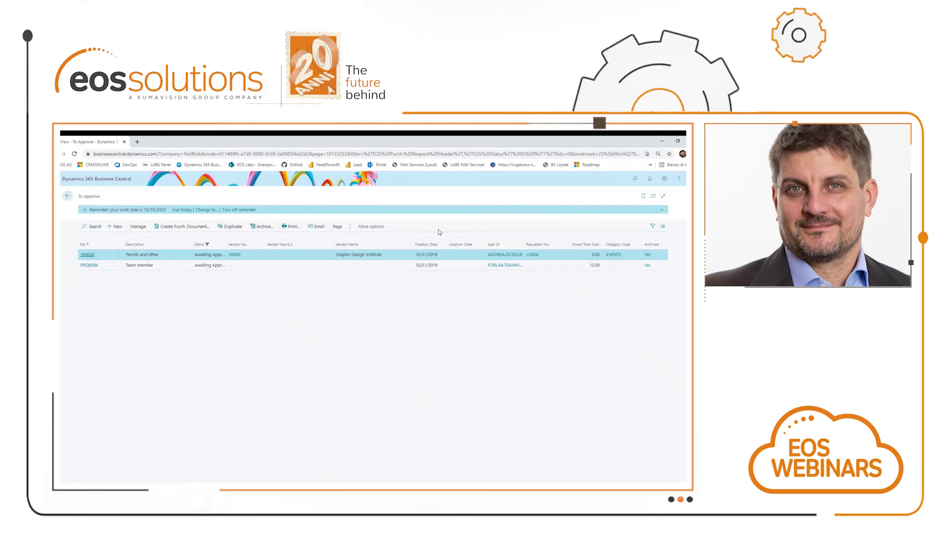
key("Escape")
Find and open the purchase requests list, and filter it to requests whose Archived value is Yes
left_click(635, 178)
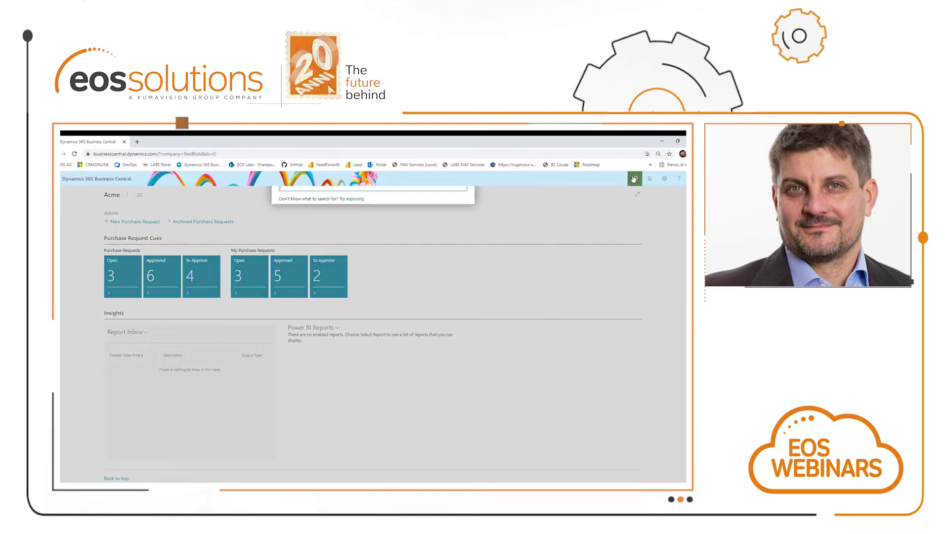
type("pro")
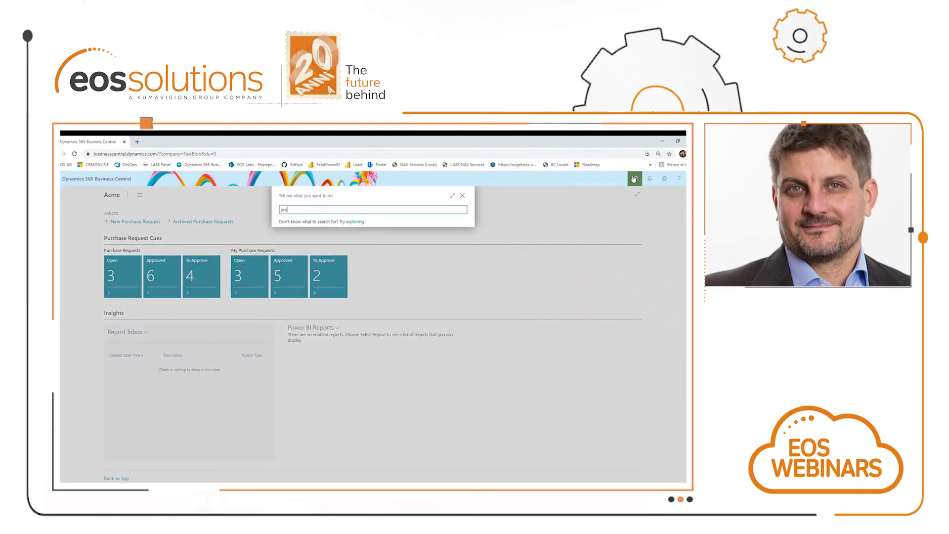
left_click(312, 239)
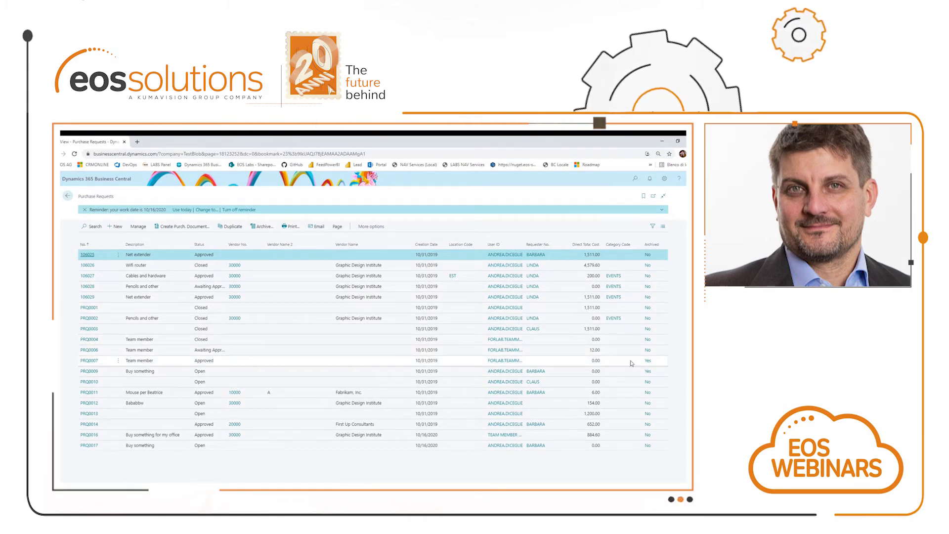
left_click(658, 365)
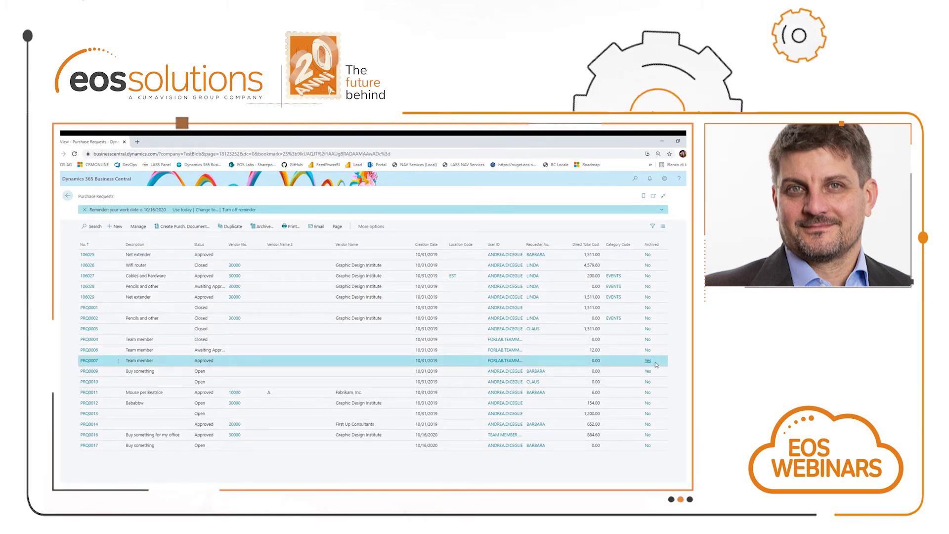
key("alt+F3")
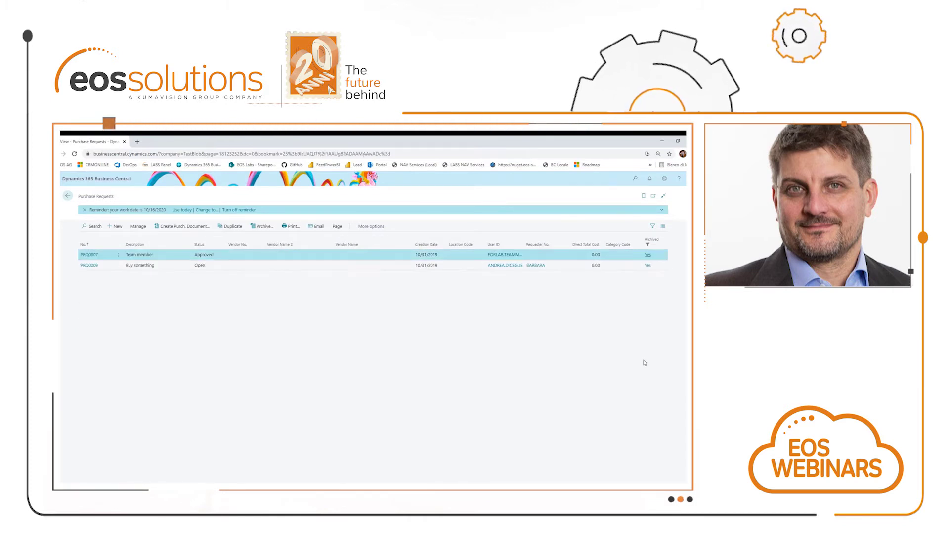
From the filtered list, go to request PRQ0009, open its archived version 2 and expand the archived lines
left_click(89, 255)
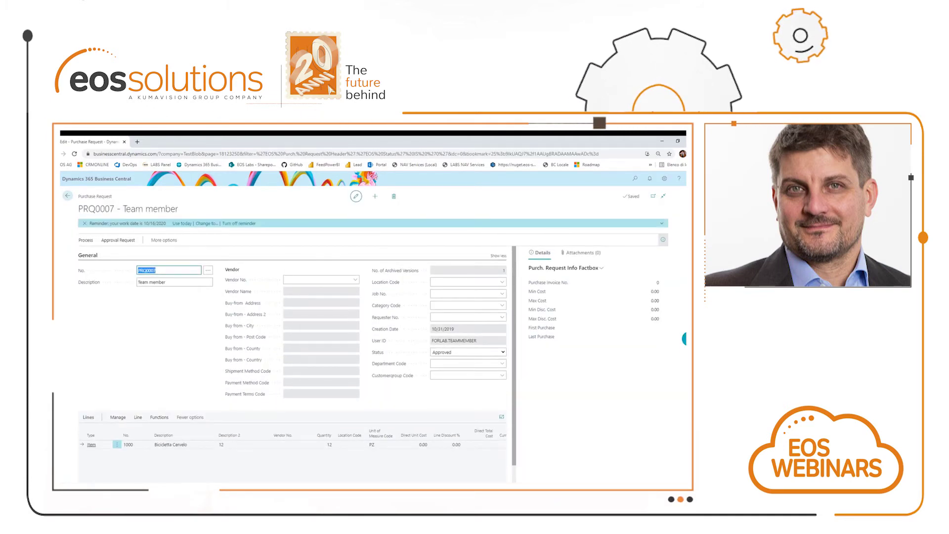
left_click(684, 338)
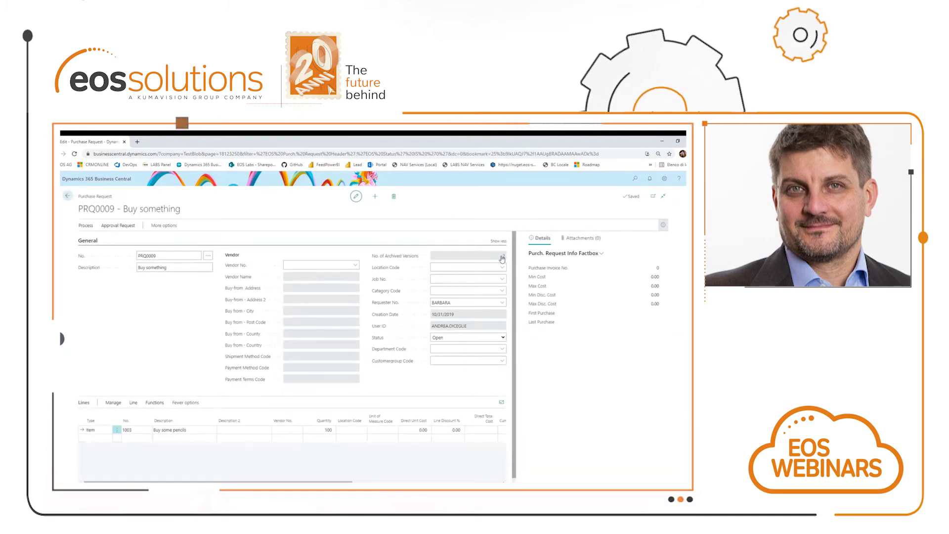
left_click(504, 258)
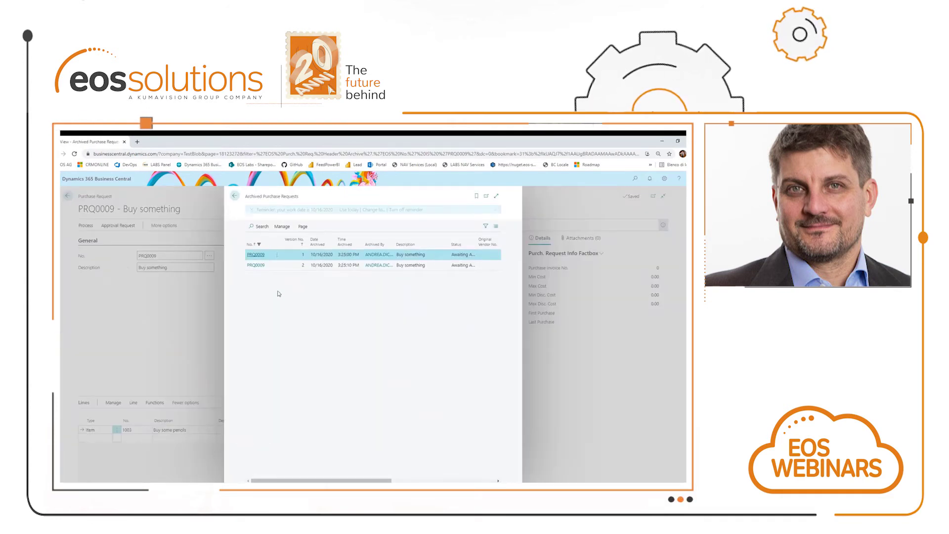
left_click(267, 270)
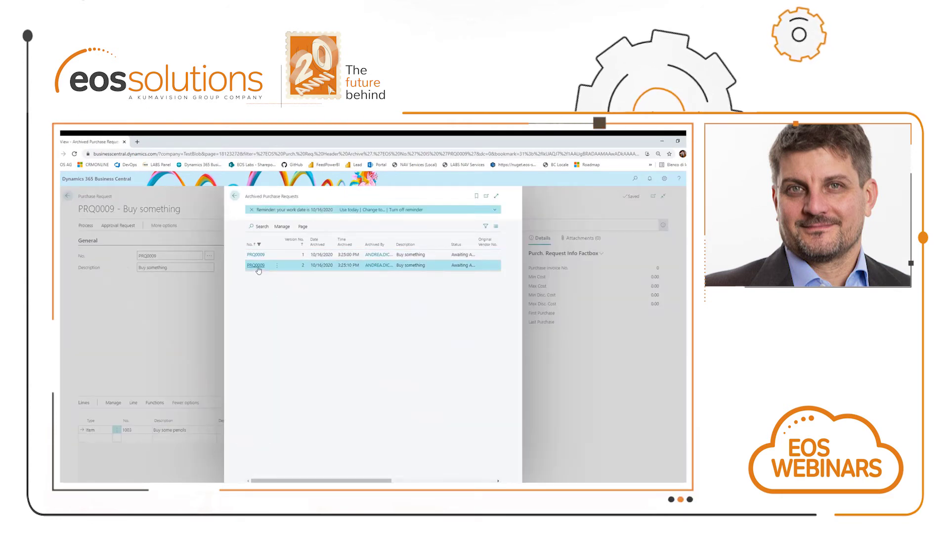
left_click(255, 266)
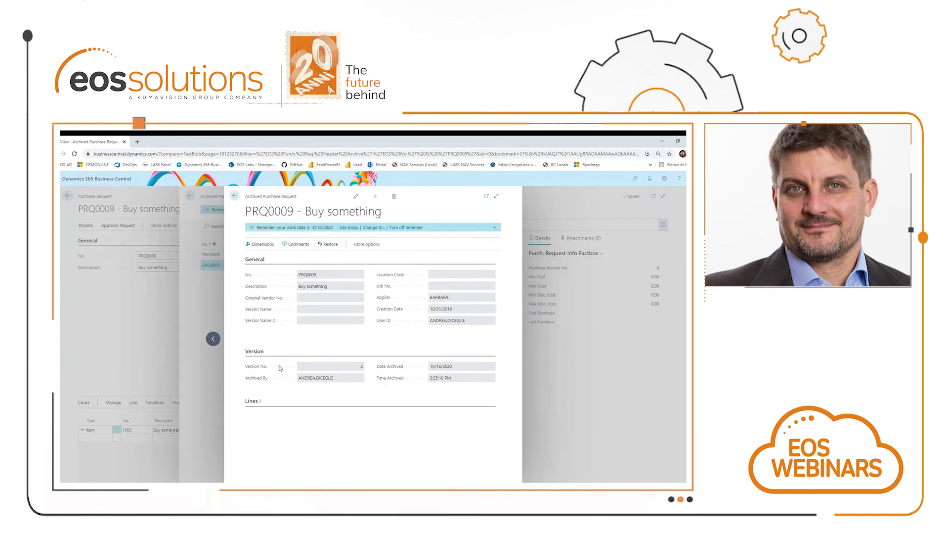
left_click(253, 401)
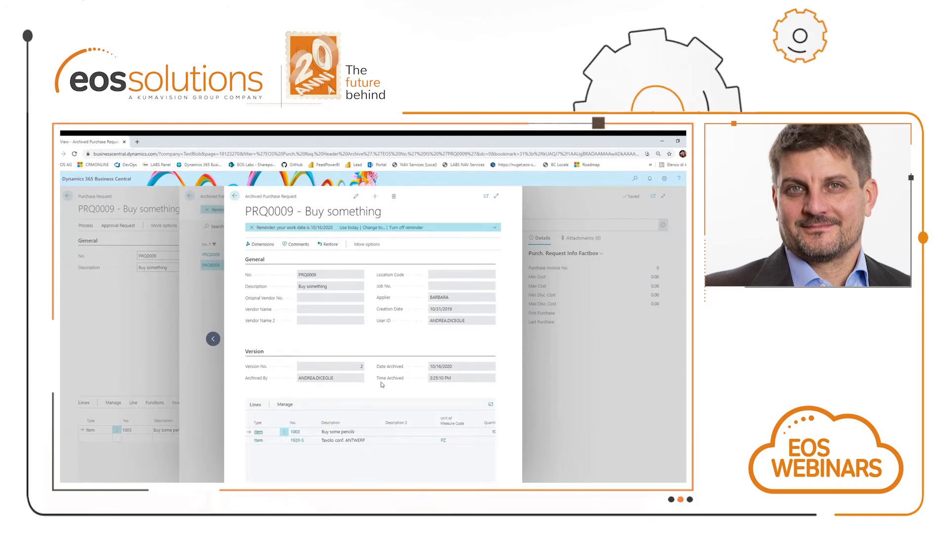
Restore archived version 2 of request PRQ0009 and close the open pages to return to the role center
left_click(334, 245)
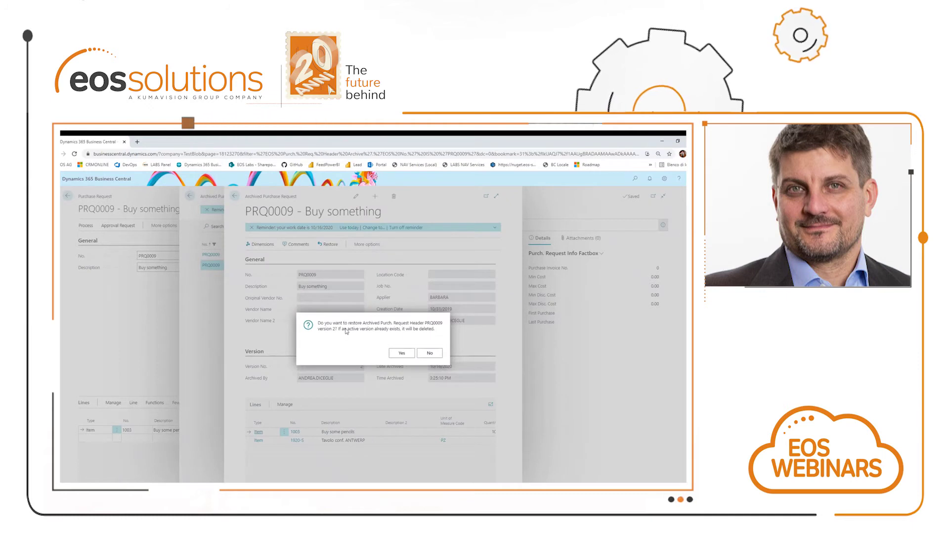
left_click_drag(451, 327, 312, 330)
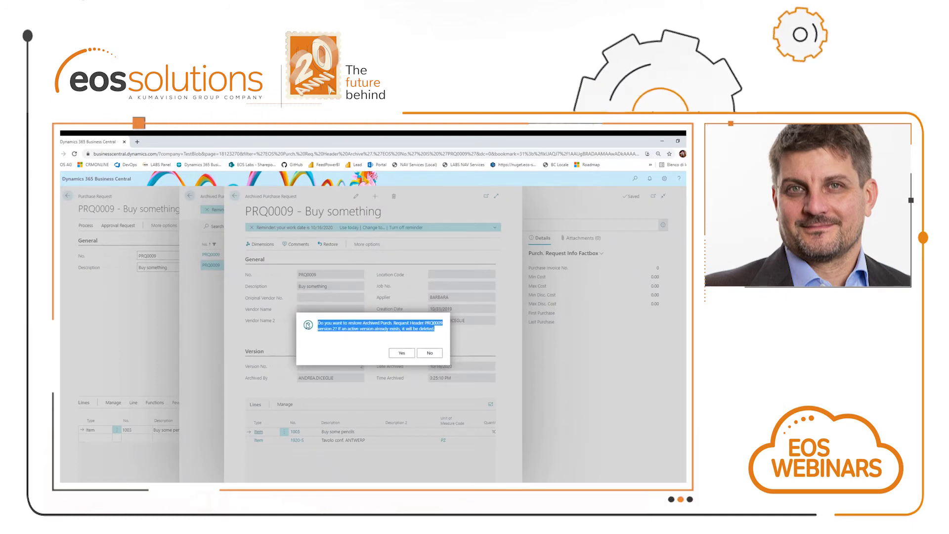
left_click(401, 353)
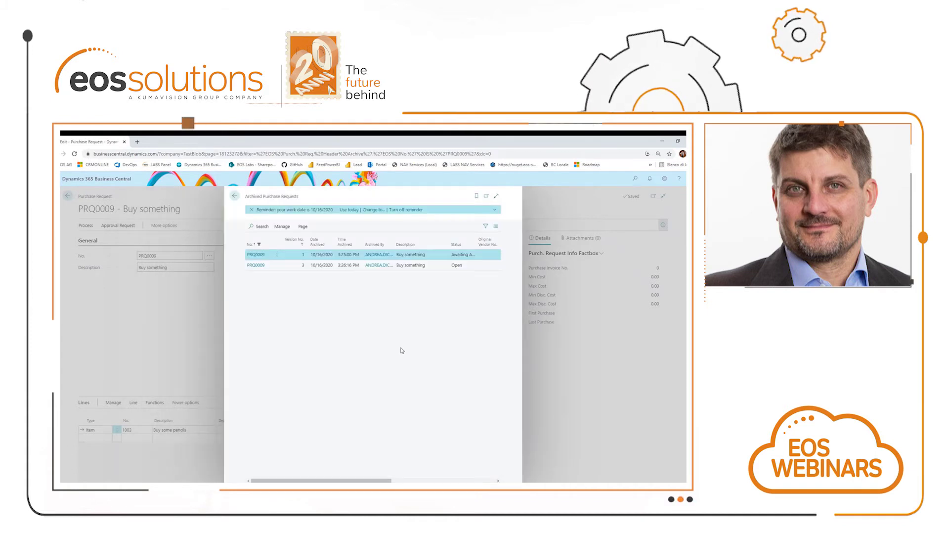
key("Escape")
key("Escape")
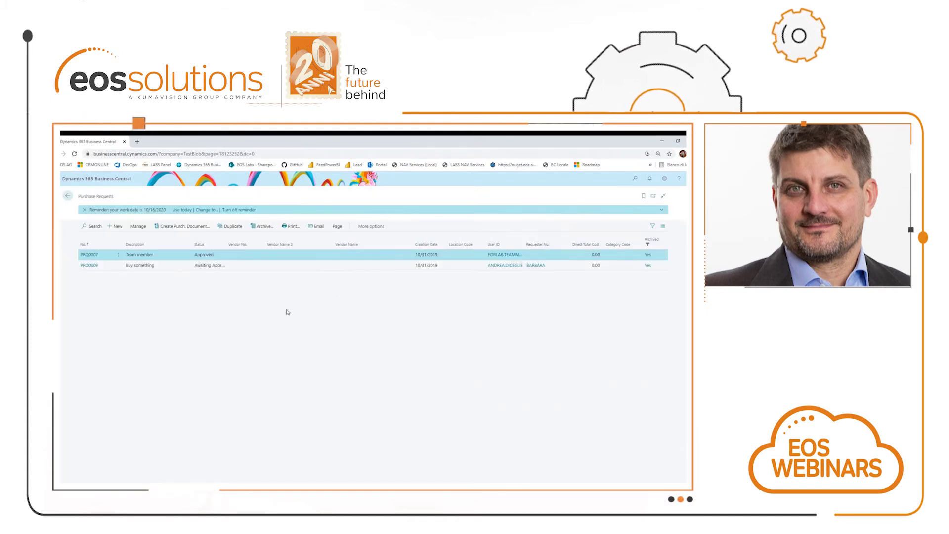
key("Escape")
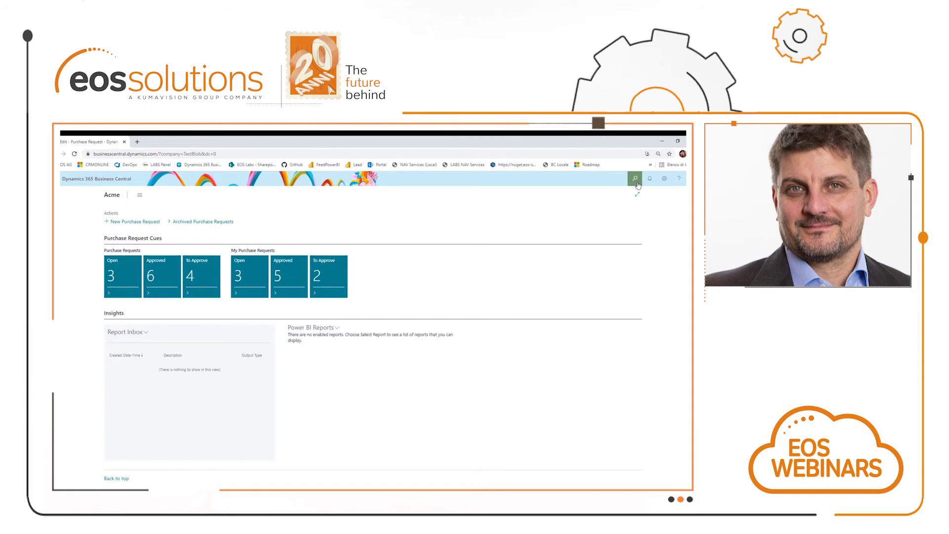
Search for "arch prq" and open the Archived Purchase Requests list
left_click(636, 180)
type("art")
key("BackSpace")
type("ch pr")
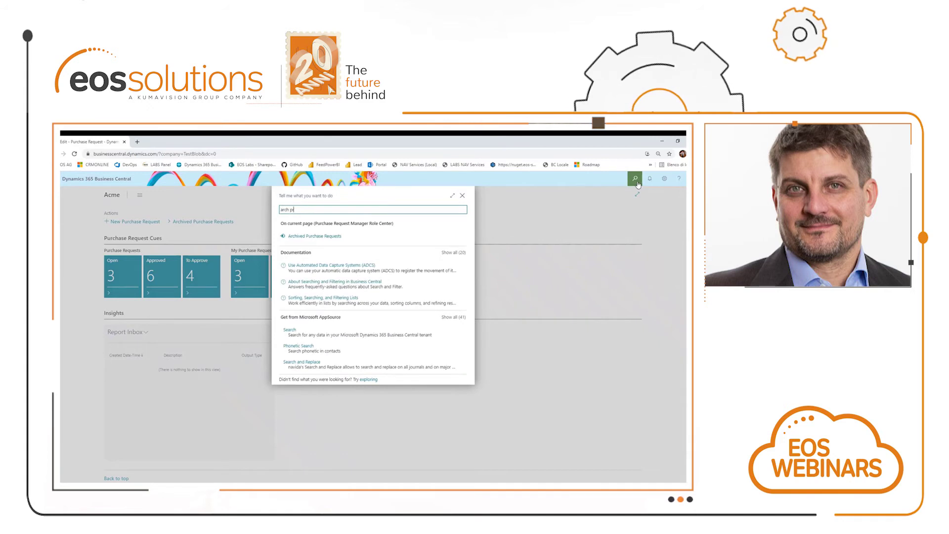
type("o")
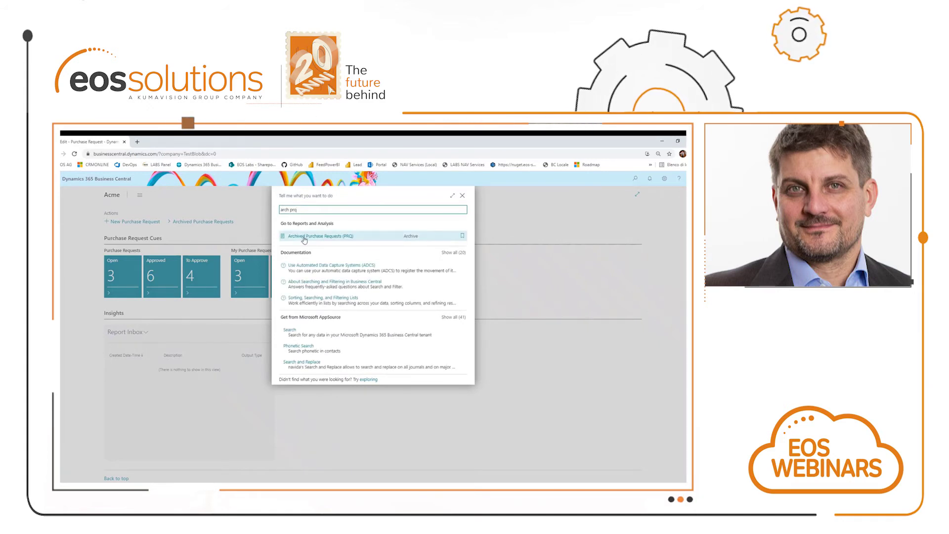
left_click(304, 236)
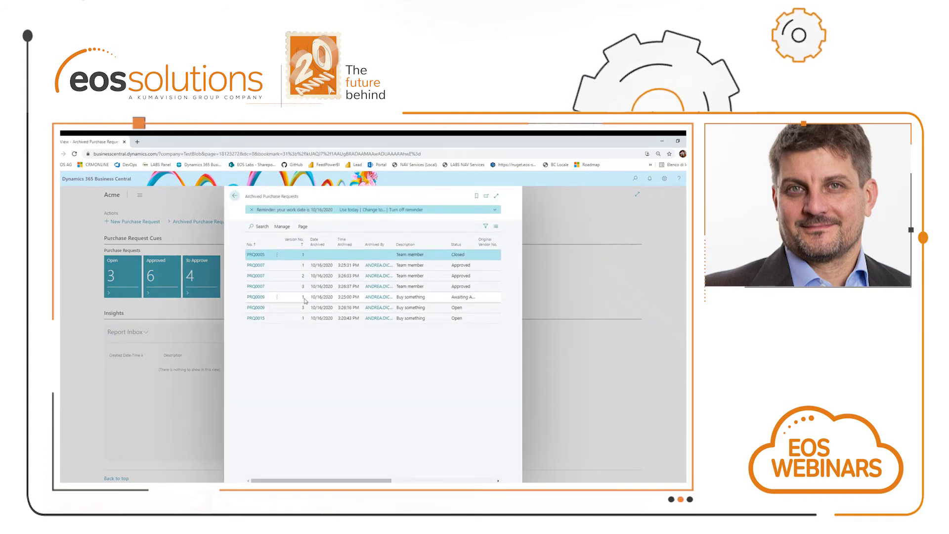
Open version 1 of archived request PRQ0007, restore it and close the archived requests list
left_click(255, 265)
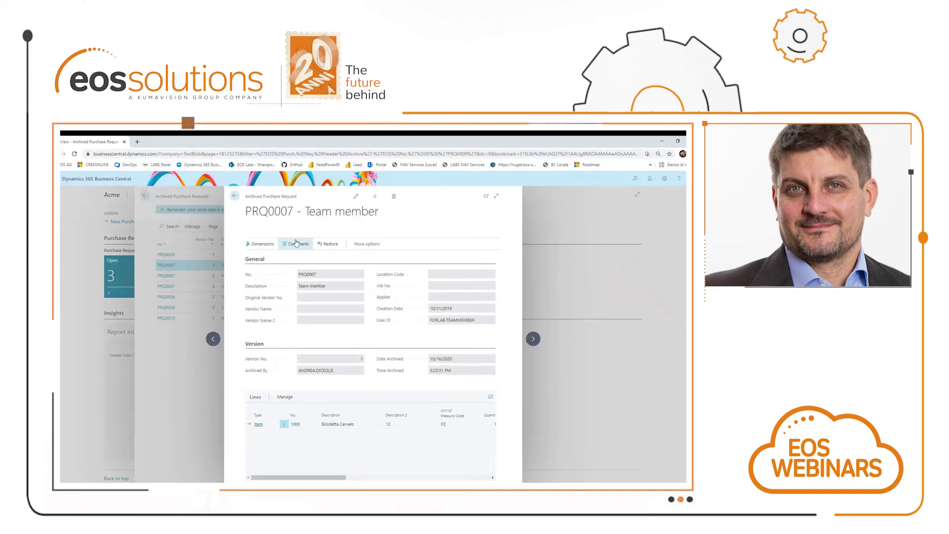
left_click(322, 248)
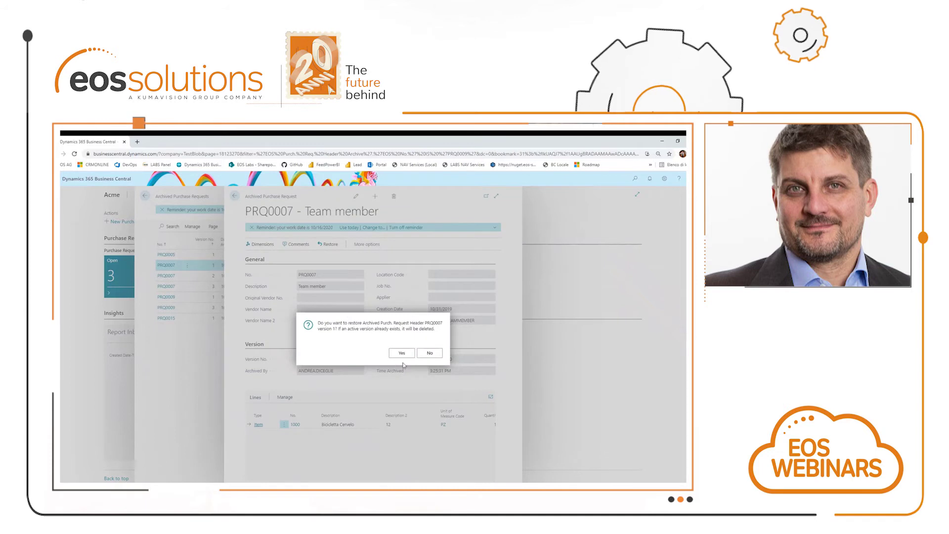
left_click(404, 353)
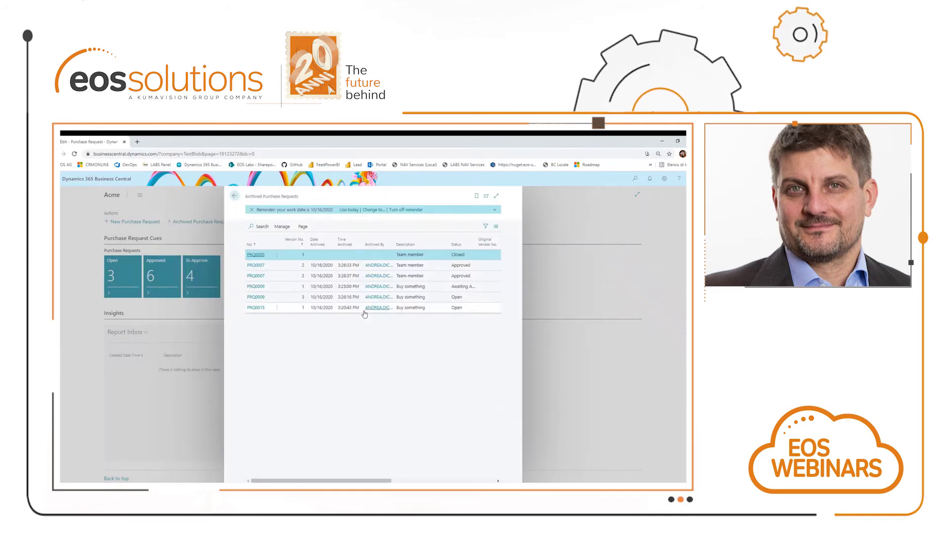
key("Escape")
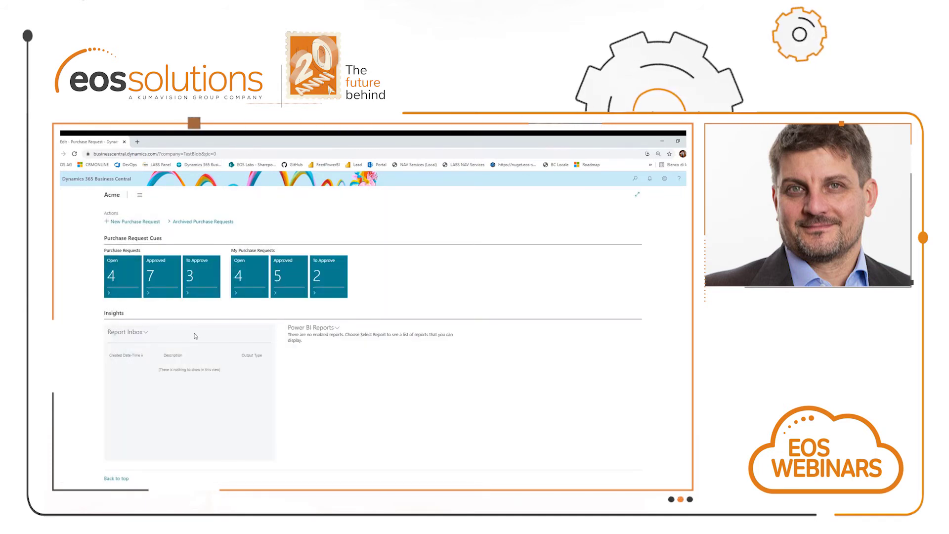
Open the Purchase Request Setup, choose Ask Confirm as Get-Lines Policy and set Edit PRQ Status to Never
left_click(635, 179)
type("prq setup")
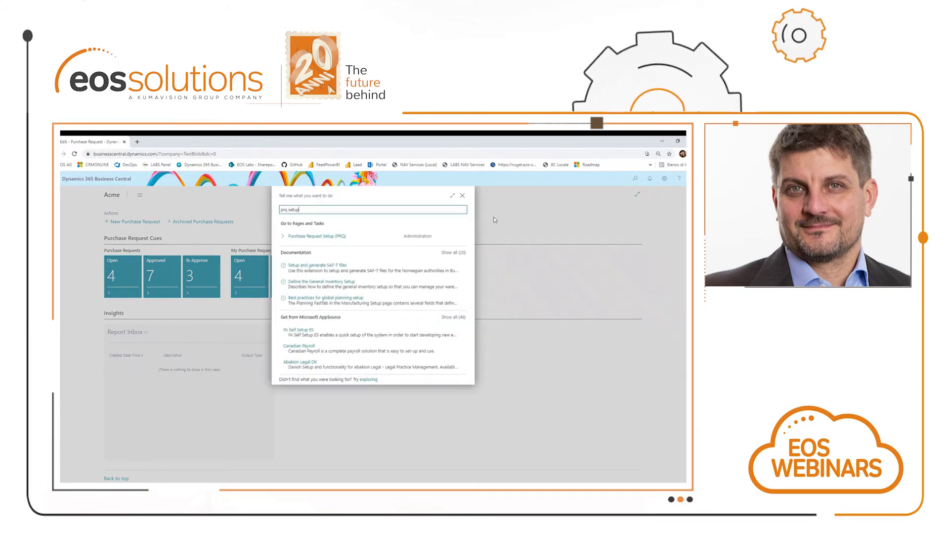
left_click(326, 236)
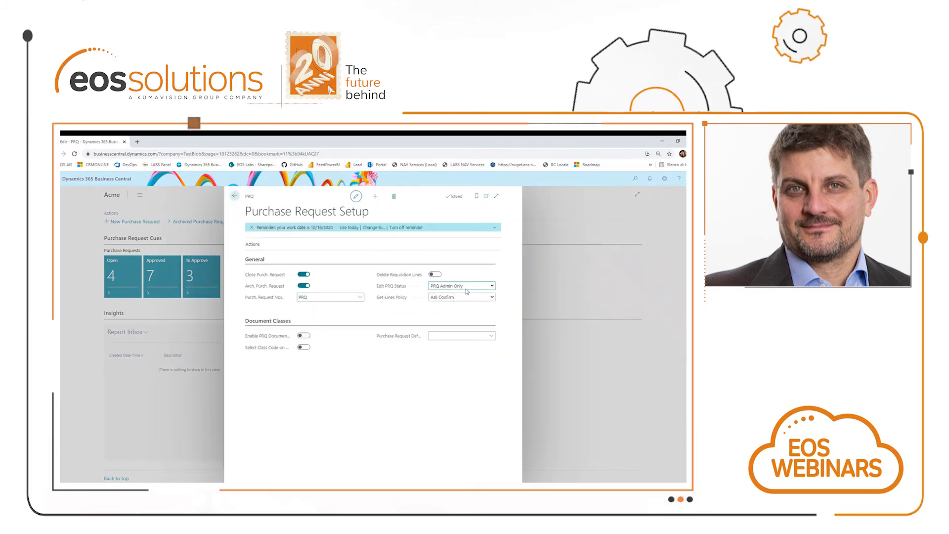
left_click(483, 297)
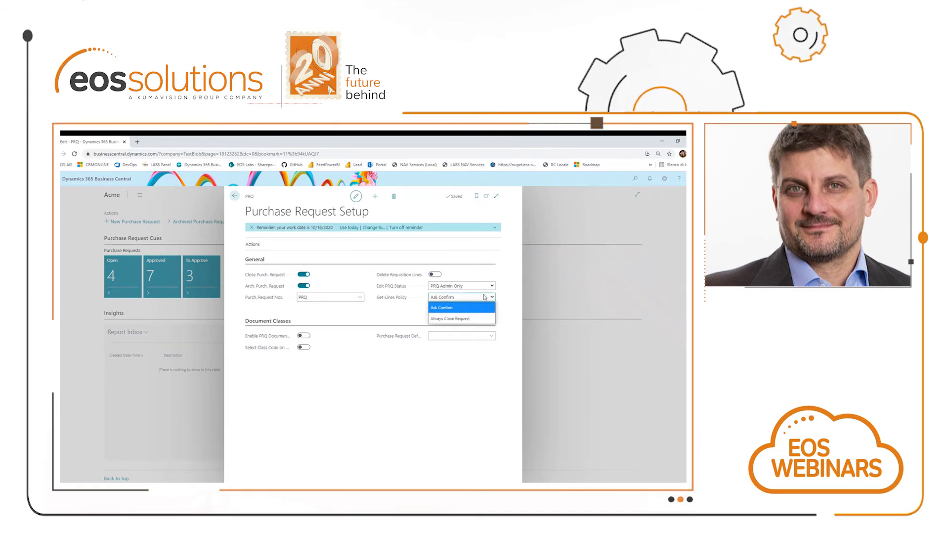
left_click(449, 308)
left_click(451, 286)
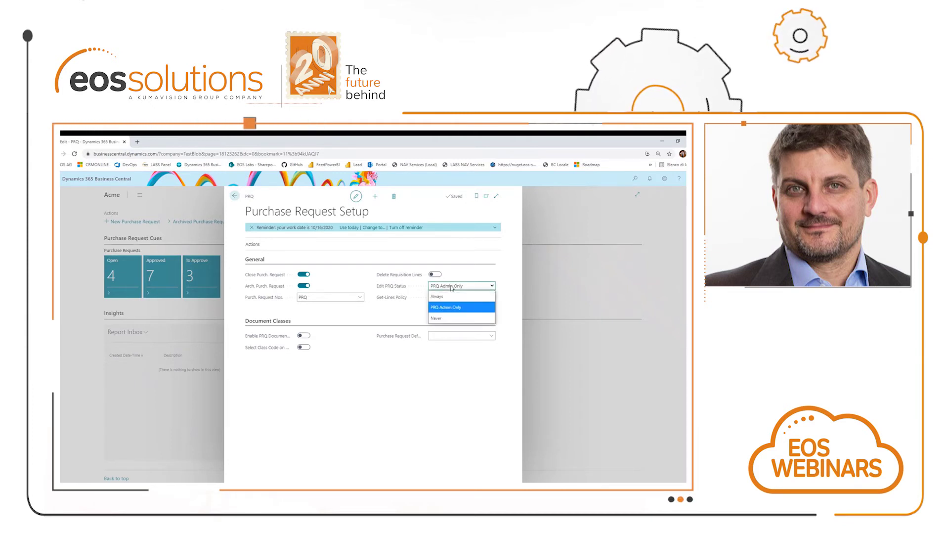
left_click(438, 319)
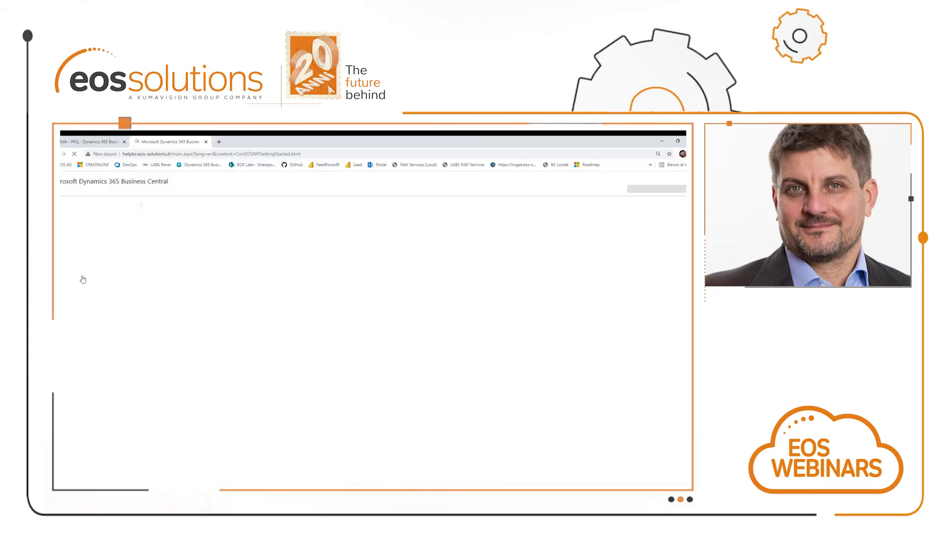
On the EOS help site, open the Eos Apps list, find the Purchase Request page and go to its workflow template section
left_click(74, 248)
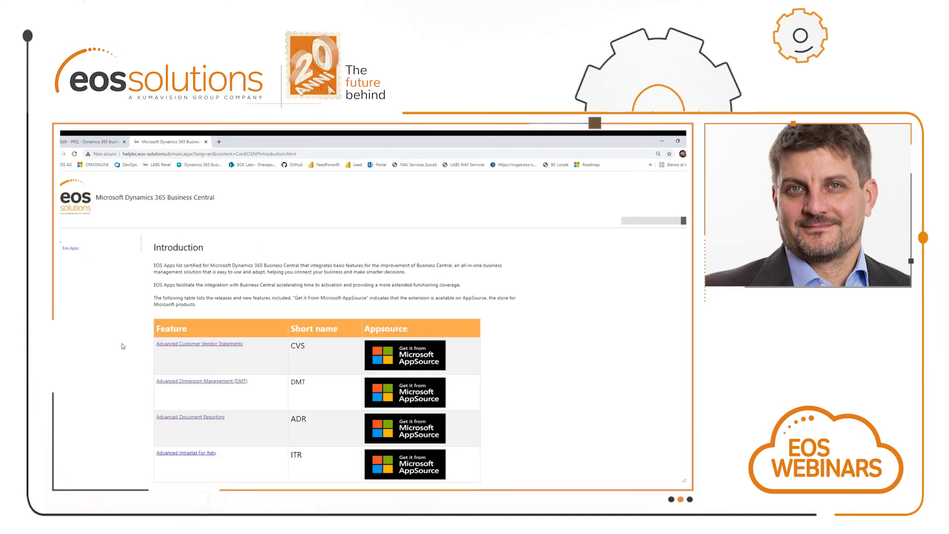
scroll(207, 372, "down", 2)
scroll(206, 371, "down", 15)
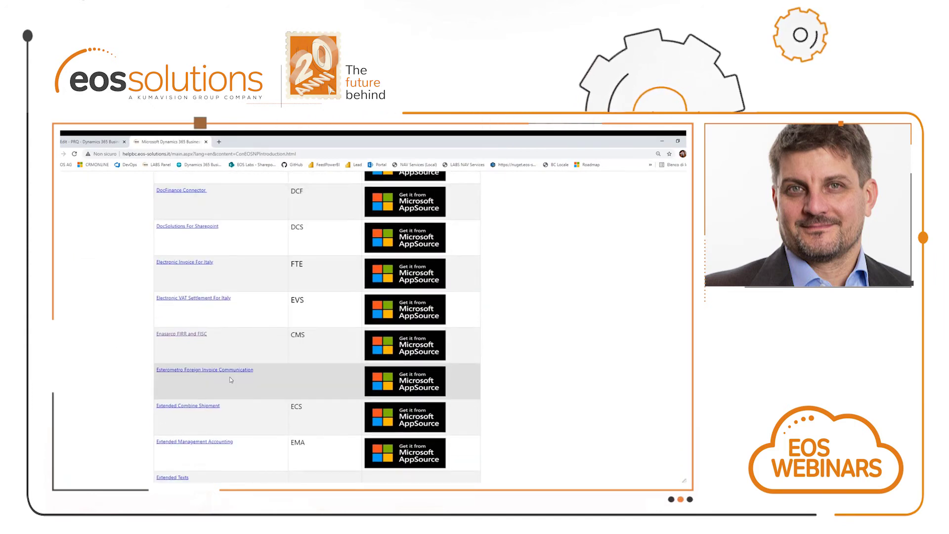
scroll(235, 381, "down", 10)
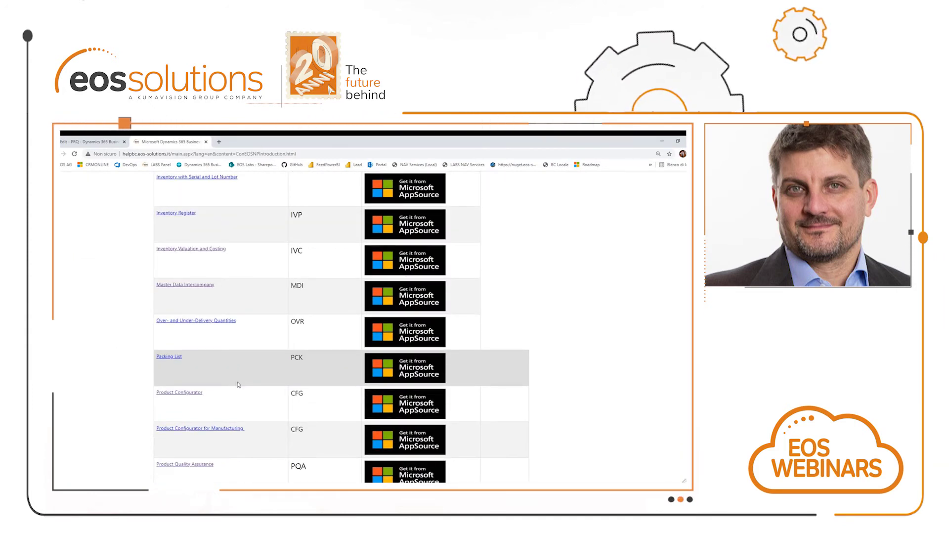
left_click(181, 320)
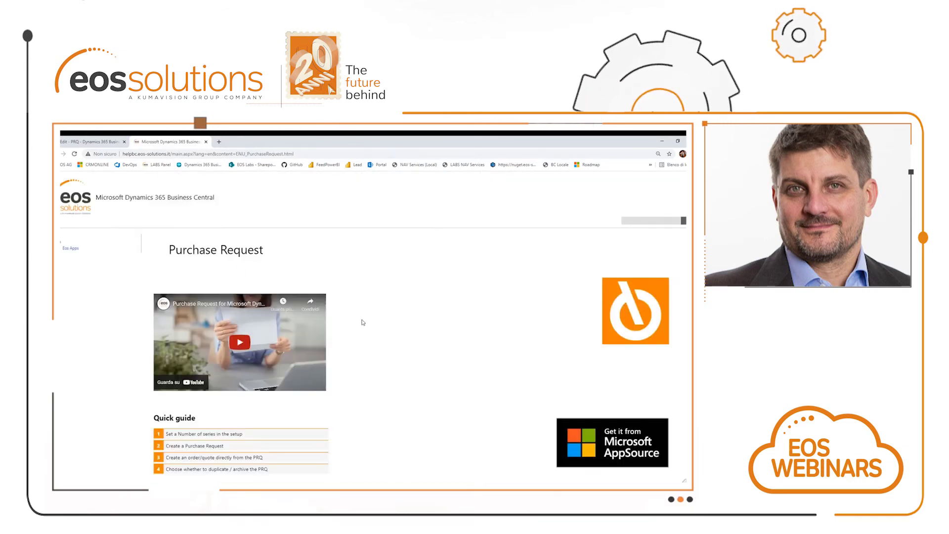
scroll(390, 330, "down", 2)
scroll(385, 335, "down", 2)
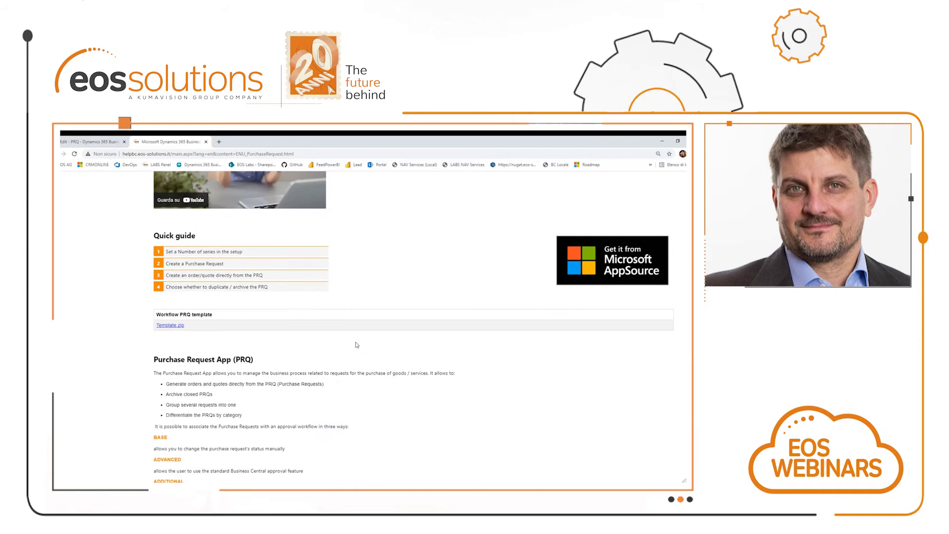
Download the workflow PRQ template Template.zip and bring up the downloaded file
left_click(170, 326)
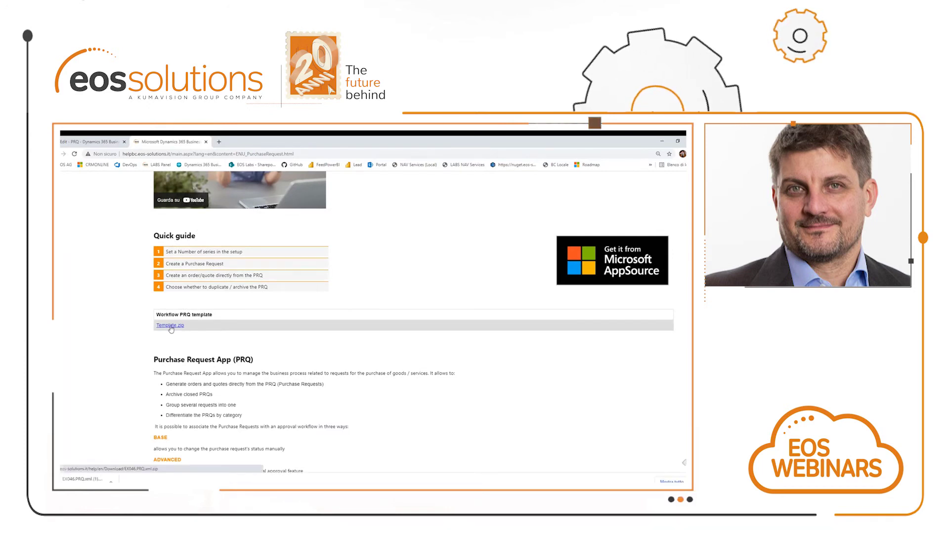
left_click(118, 481)
left_click(124, 459)
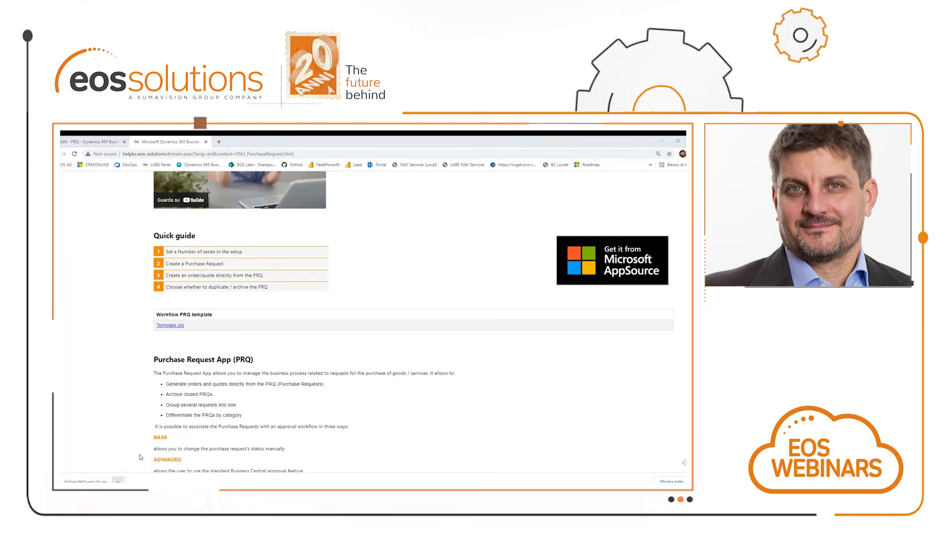
Open EX046.PRQ.xml from the downloaded archive, look through its approval workflow steps and close the file
left_click(314, 288)
right_click(314, 290)
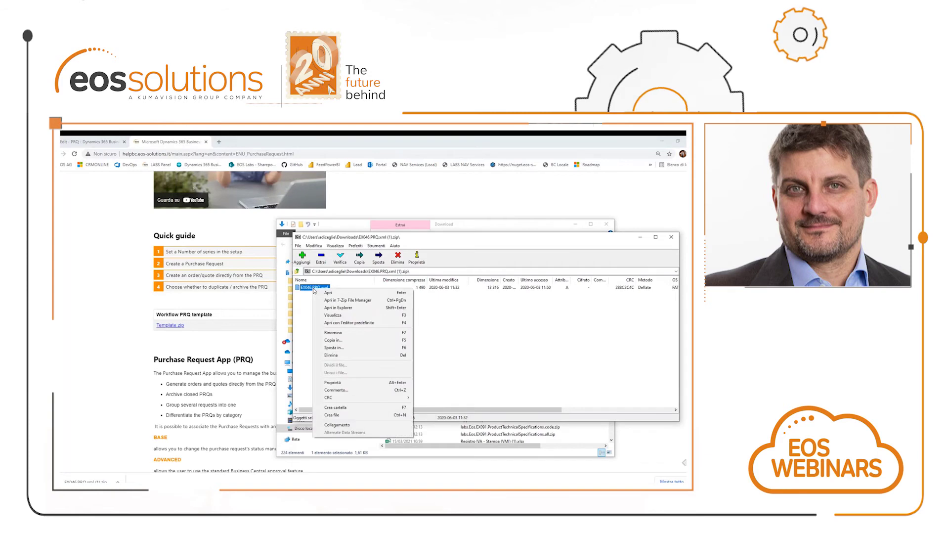
left_click(329, 308)
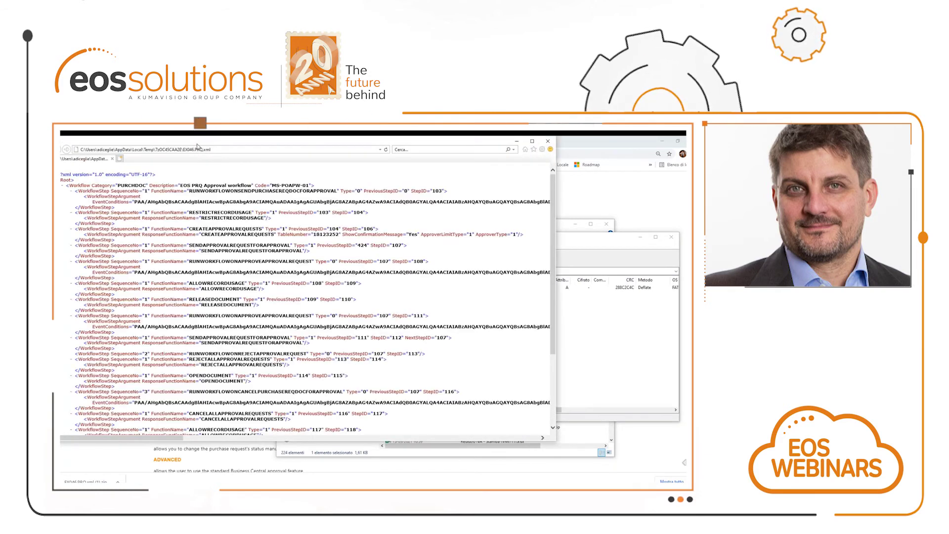
left_click_drag(197, 147, 300, 163)
scroll(403, 337, "down", 6)
scroll(403, 336, "up", 6)
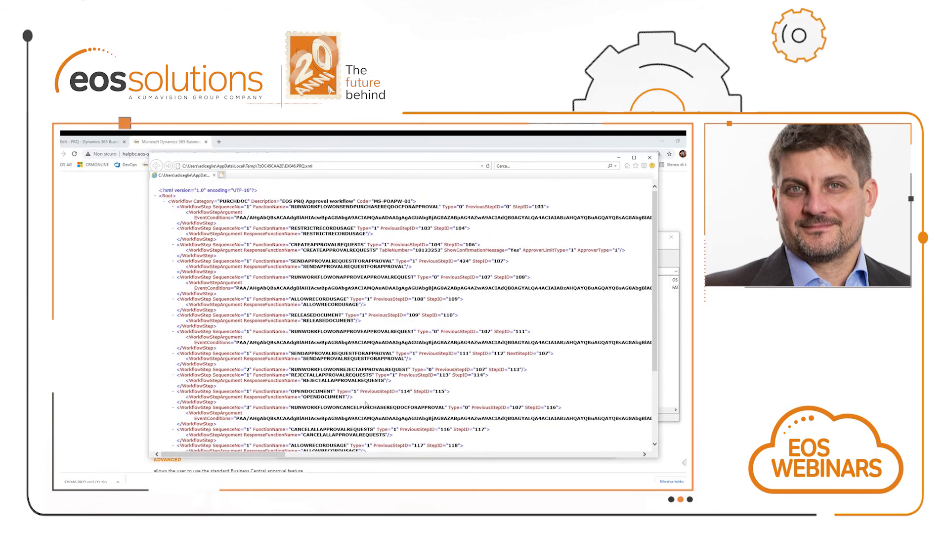
left_click(650, 157)
In Business Central, import EX046.PRQ.xml from the PRQ Workflow folder into the PRQ APPROVAL workflow, agreeing to continue despite the linked workflow responses
left_click(91, 142)
key("Escape")
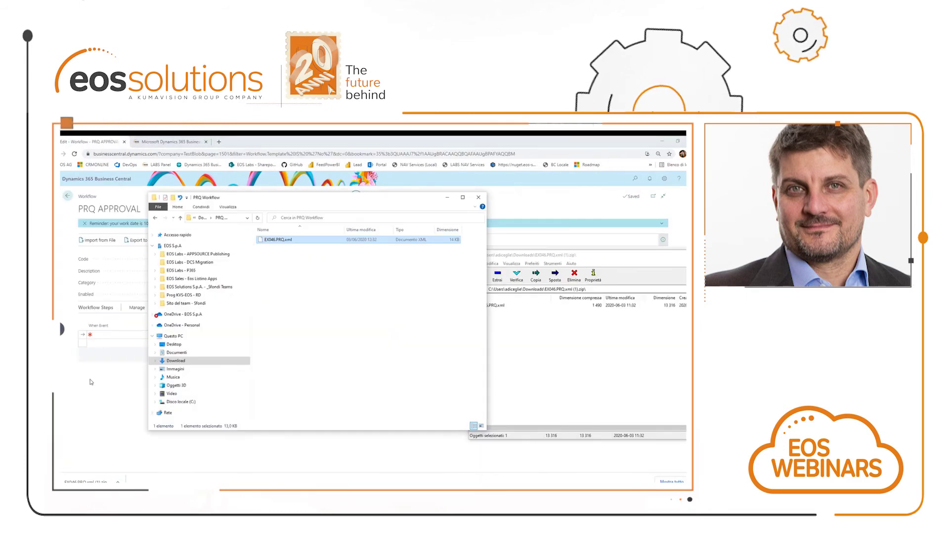
key("Escape")
left_click(119, 243)
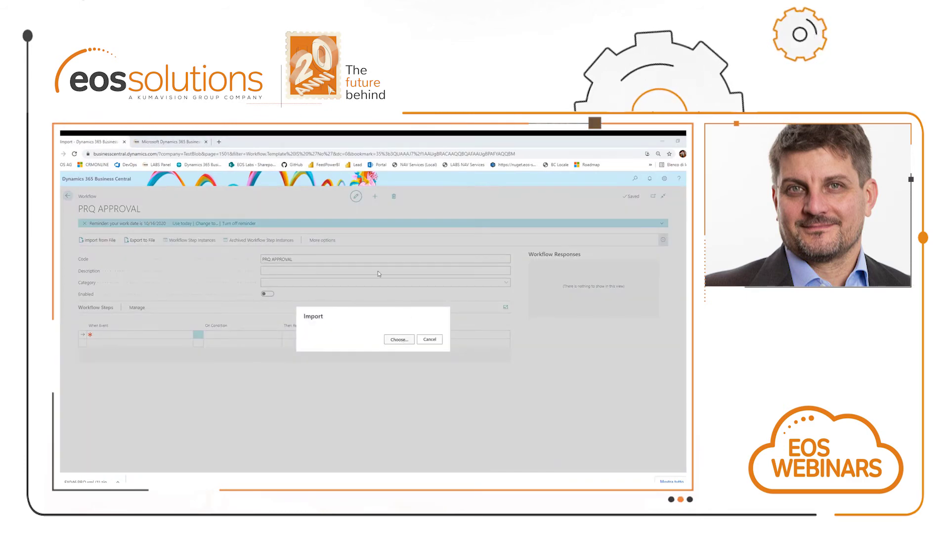
left_click(399, 340)
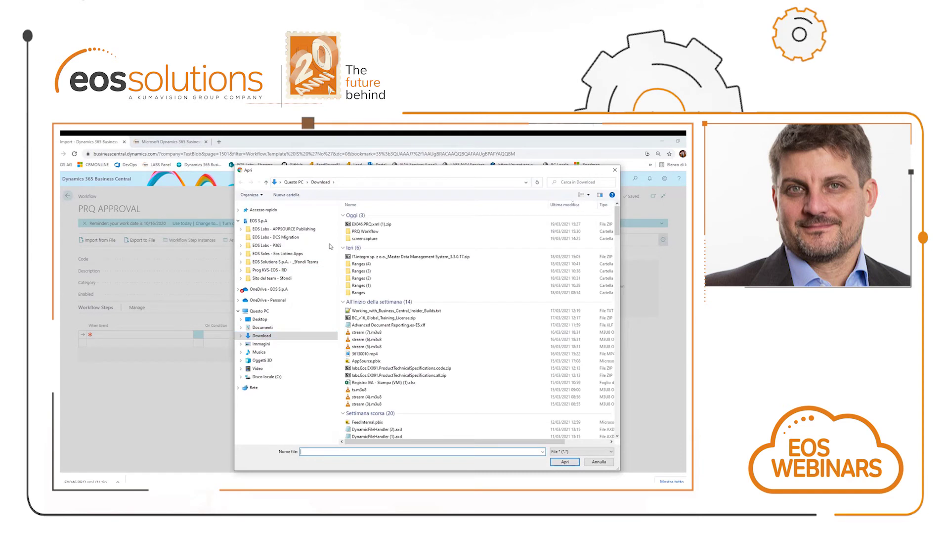
double_click(365, 231)
left_click(361, 216)
double_click(361, 215)
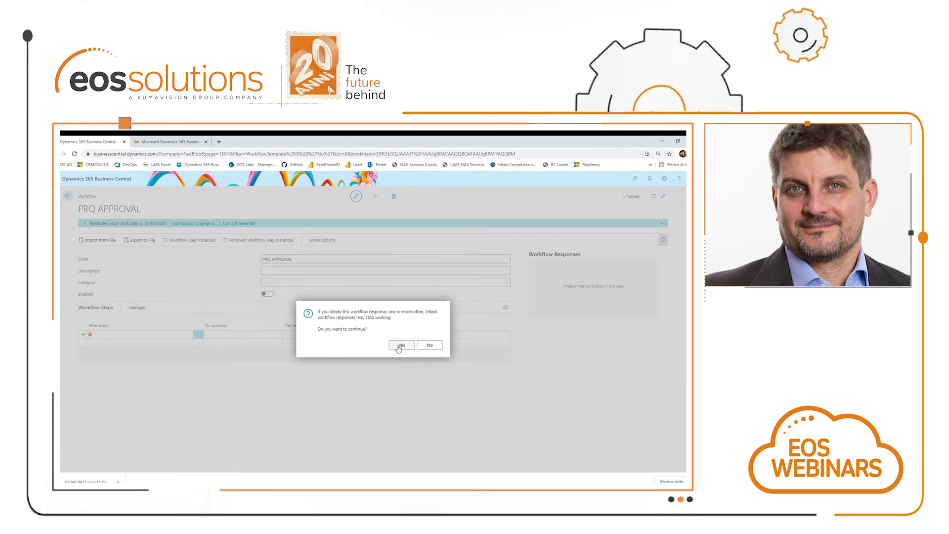
left_click(401, 346)
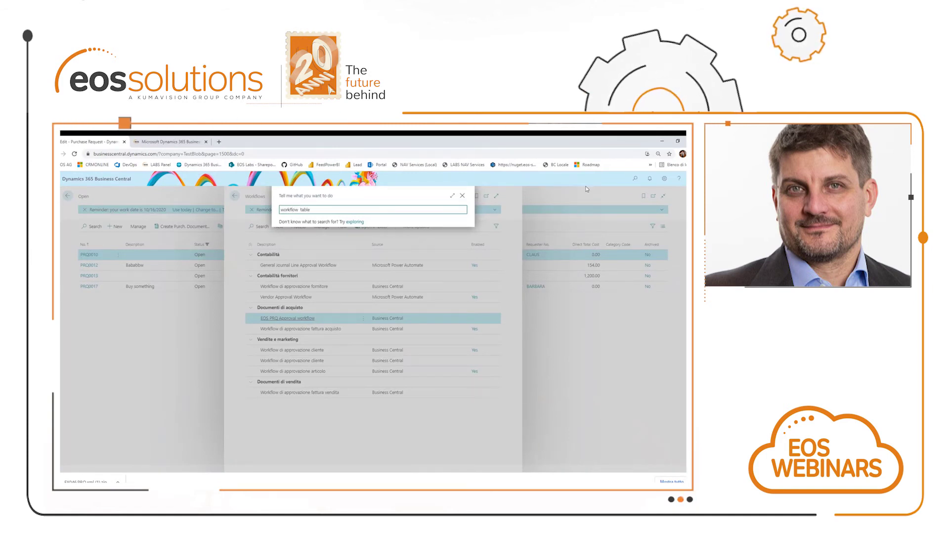
In Workflow - Table Relations, add a record for table 18123252 with related table 454 and related field 22, checking the help site's example
left_click(307, 242)
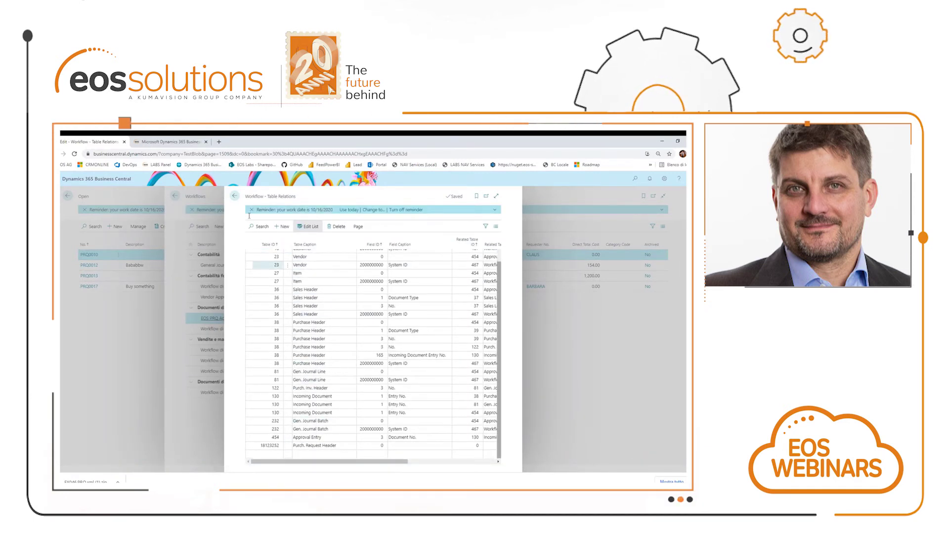
left_click(181, 143)
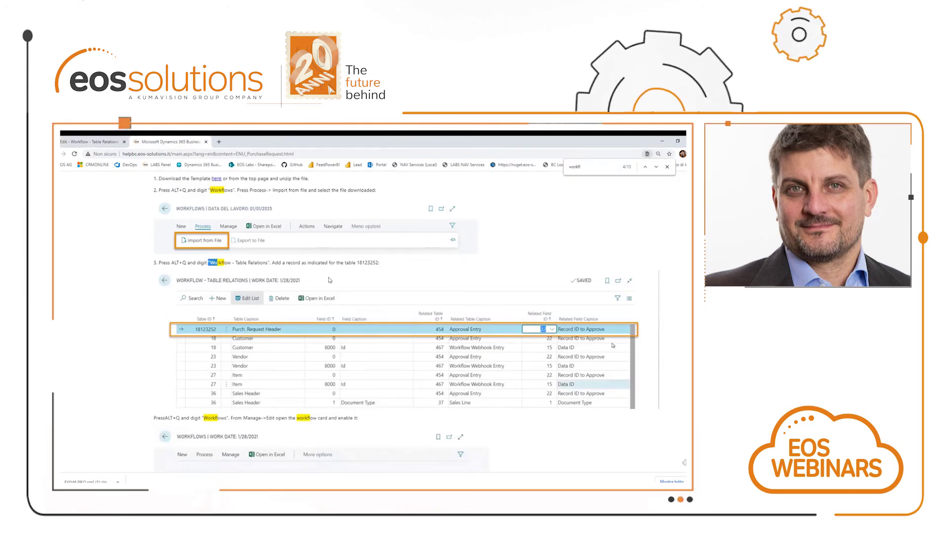
left_click(98, 144)
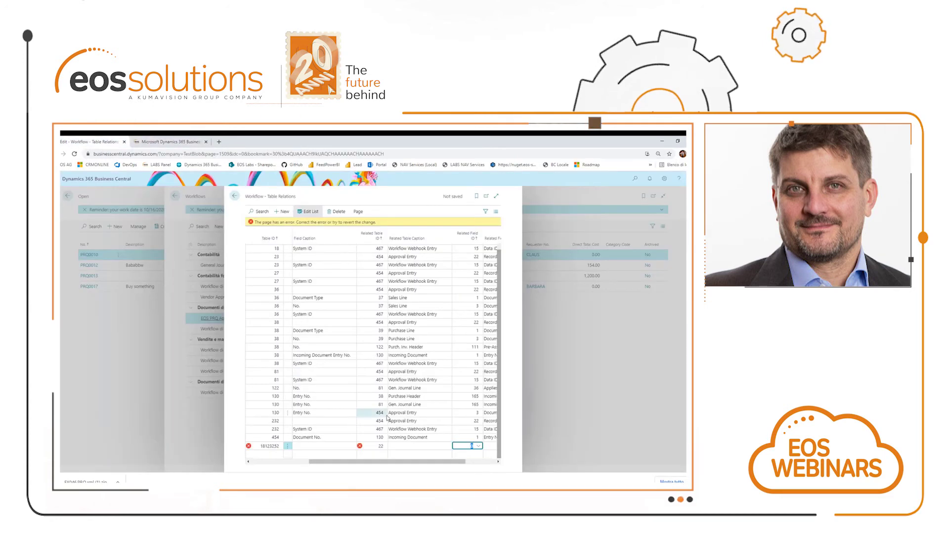
left_click(377, 446)
type("454")
key("Tab")
type("22")
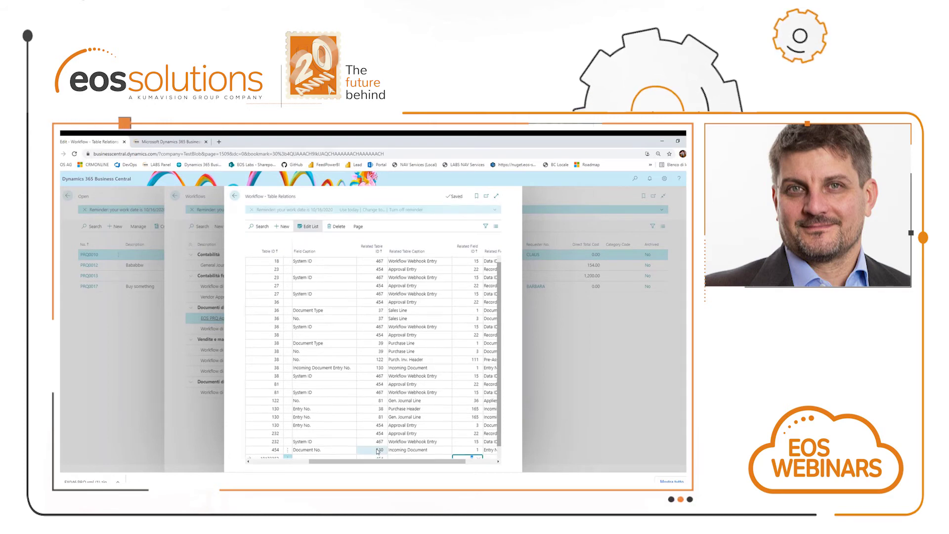
key("Tab")
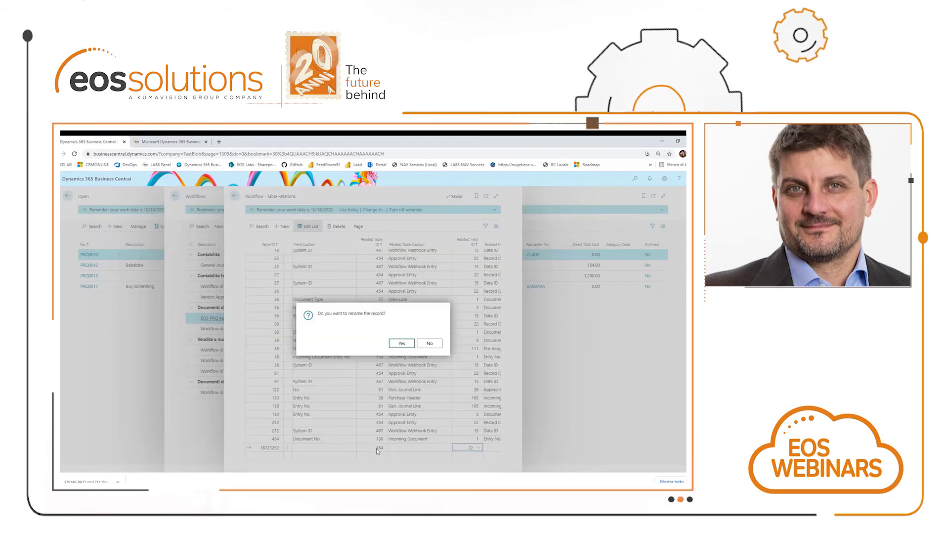
left_click(401, 343)
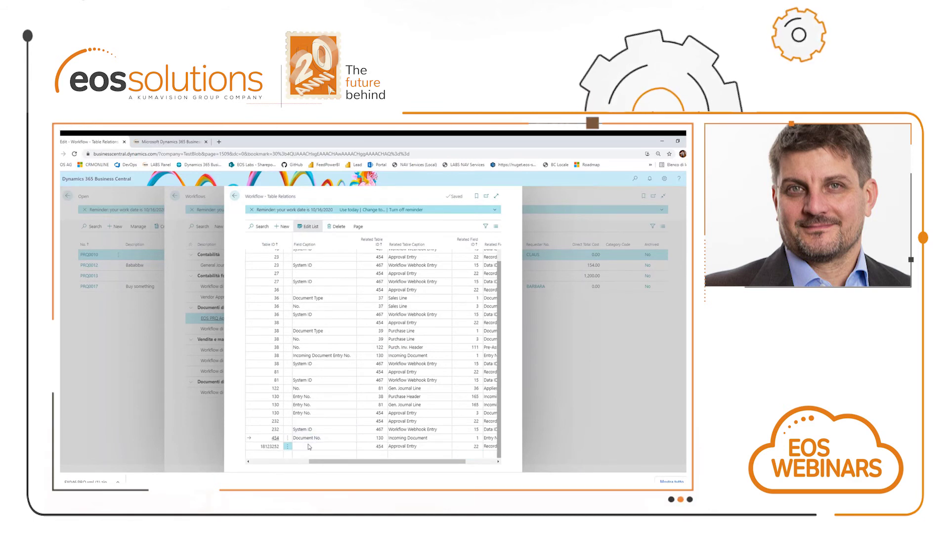
Close the table relations, enable the EOS PRQ Approval workflow and return to the open purchase requests list
key("Escape")
left_click(288, 318)
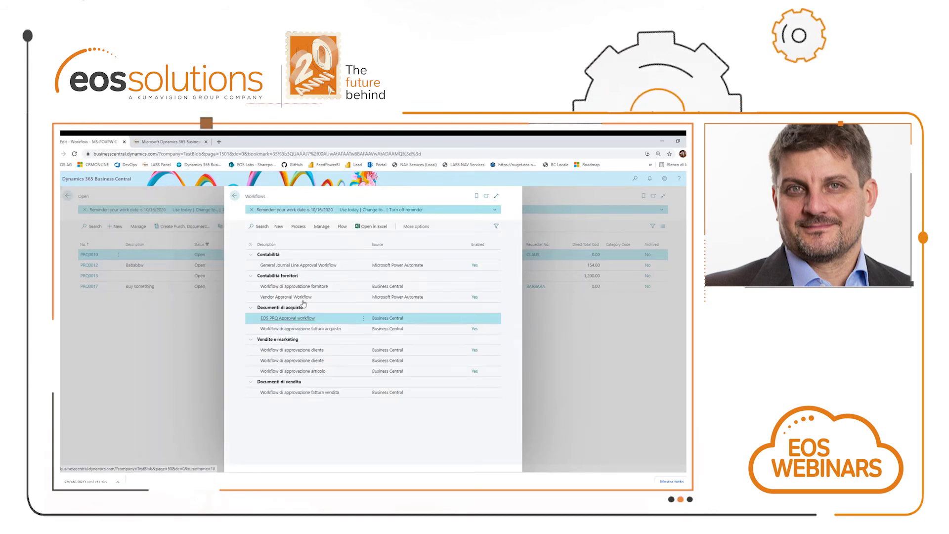
left_click(267, 295)
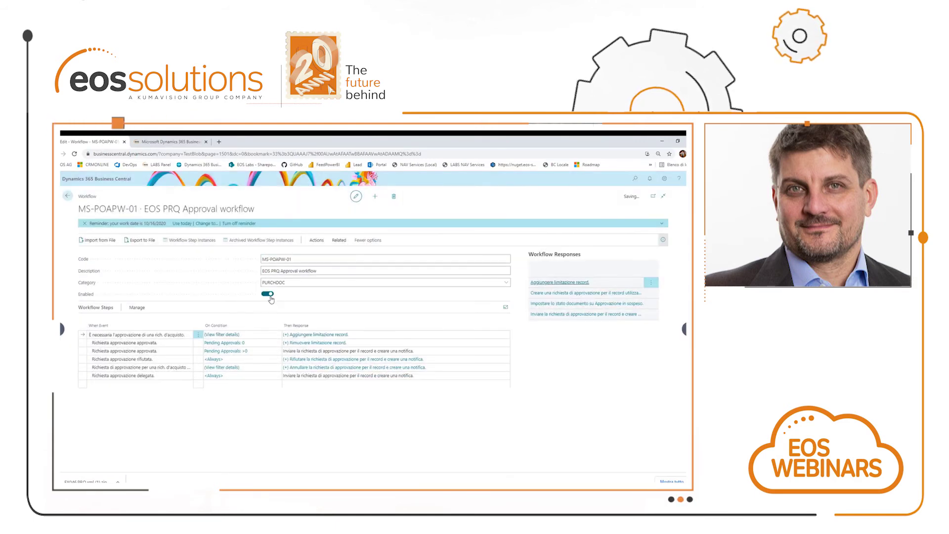
key("Escape")
key("Escape")
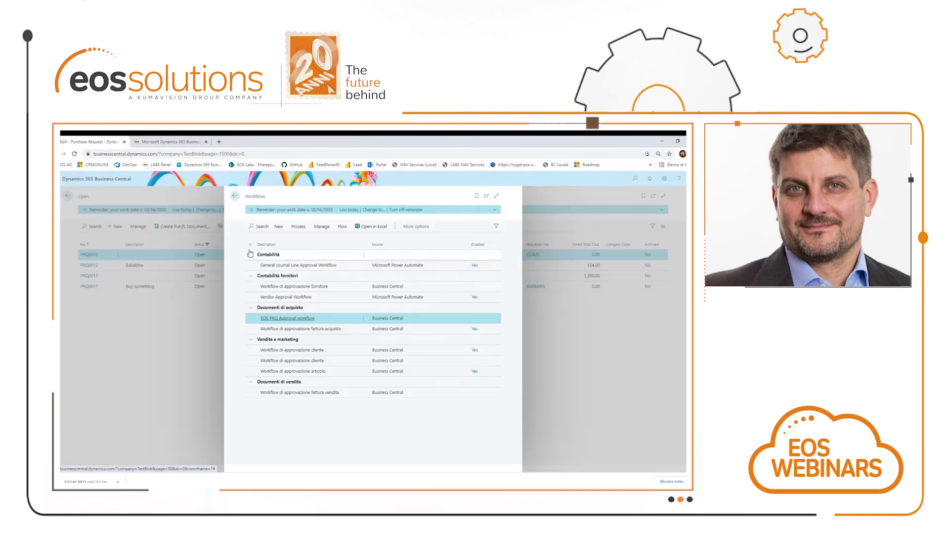
Open purchase request PRQ0010 and try to send it for approval
left_click(92, 255)
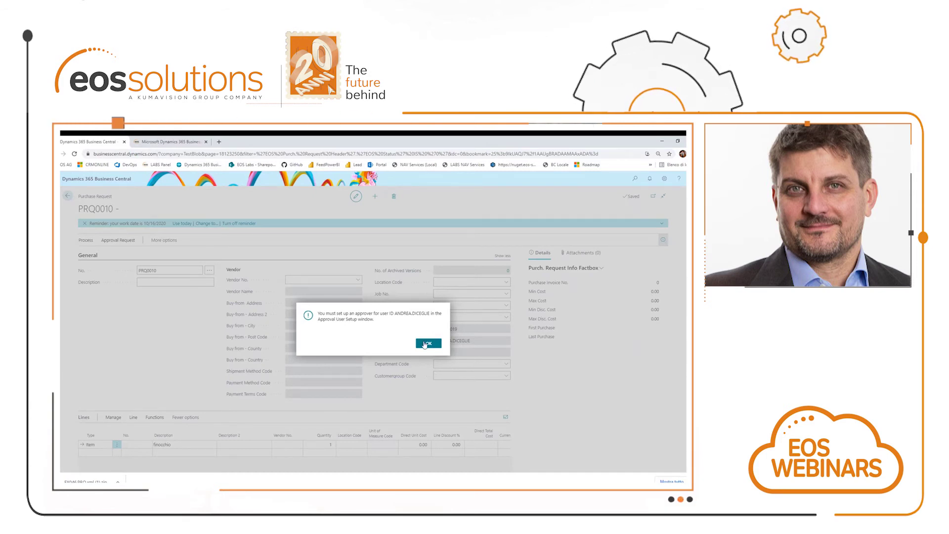
left_click(429, 345)
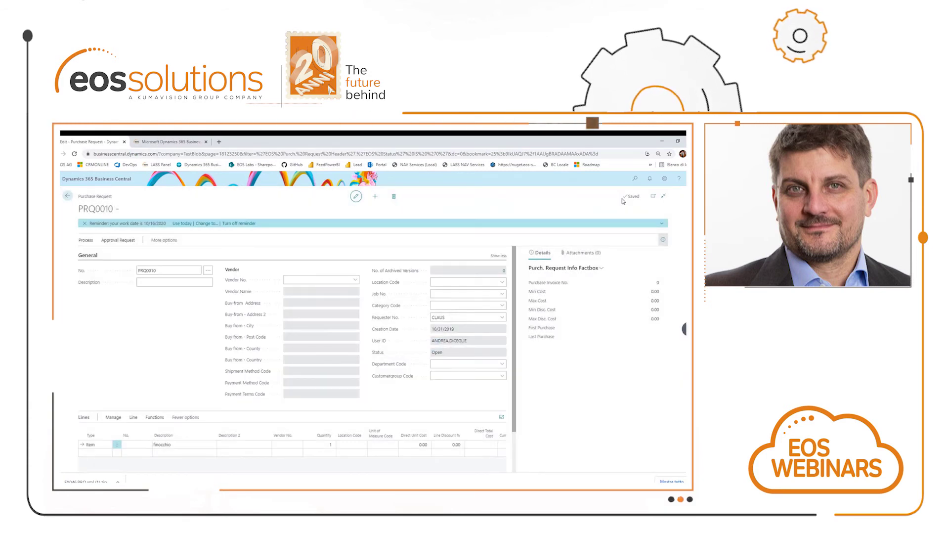
Search for approval, open the Approval User Setup and review the requesting user's sales, purchase and request amount approval limit fields
left_click(635, 179)
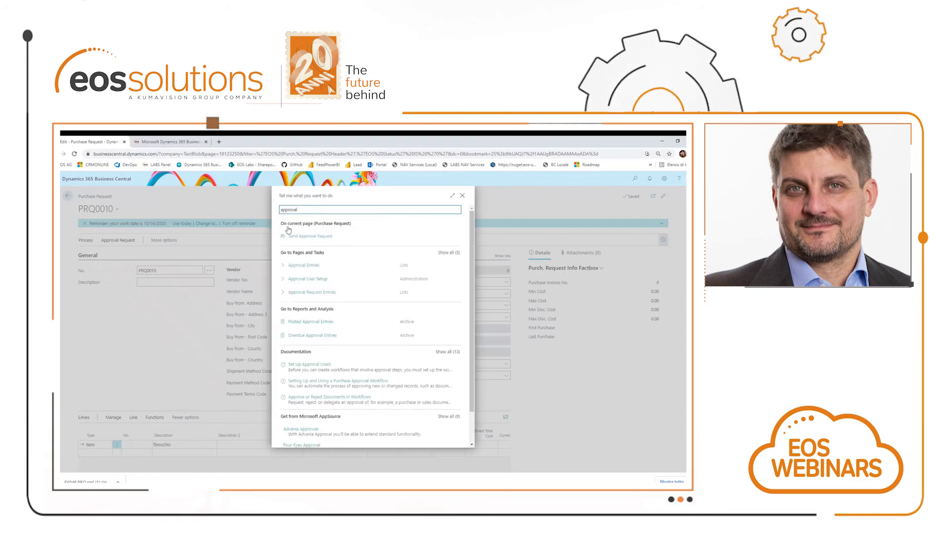
left_click(308, 279)
left_click(239, 275)
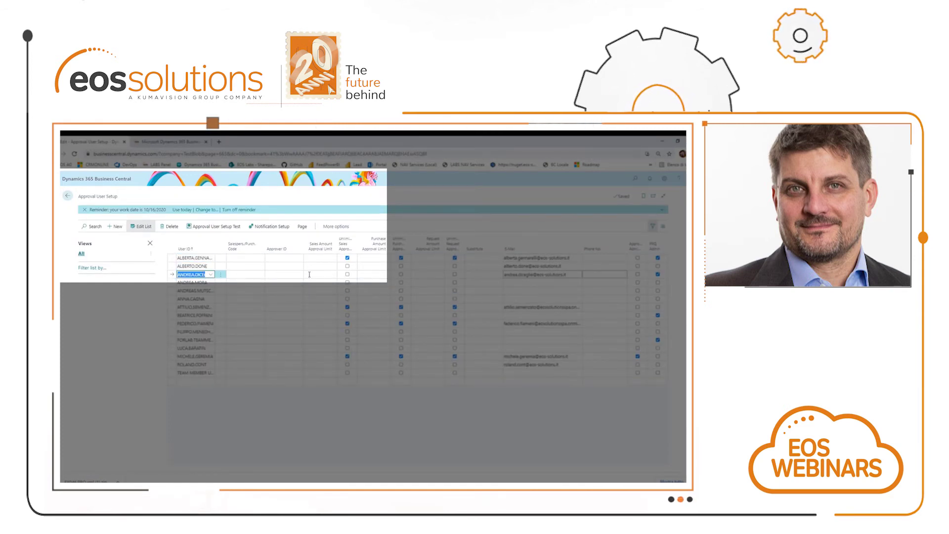
left_click(334, 274)
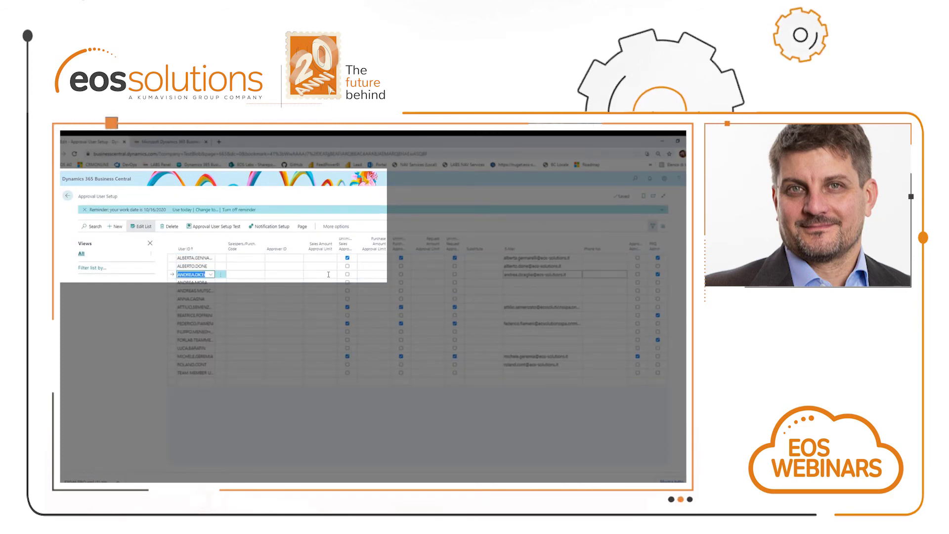
left_click(375, 273)
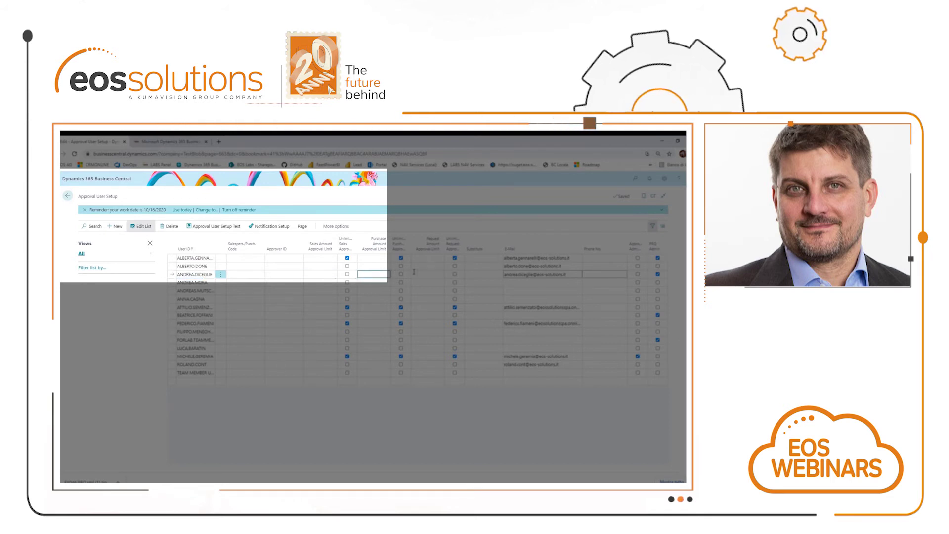
left_click(432, 276)
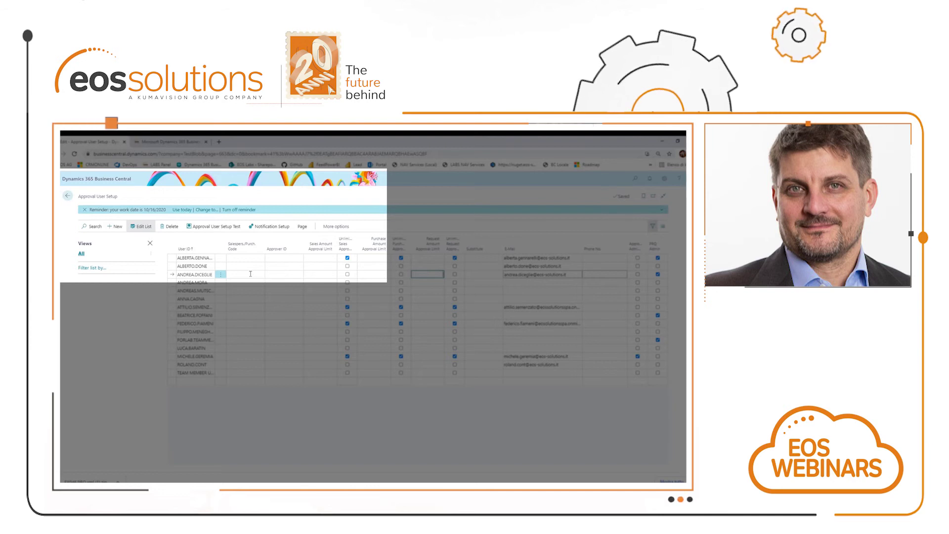